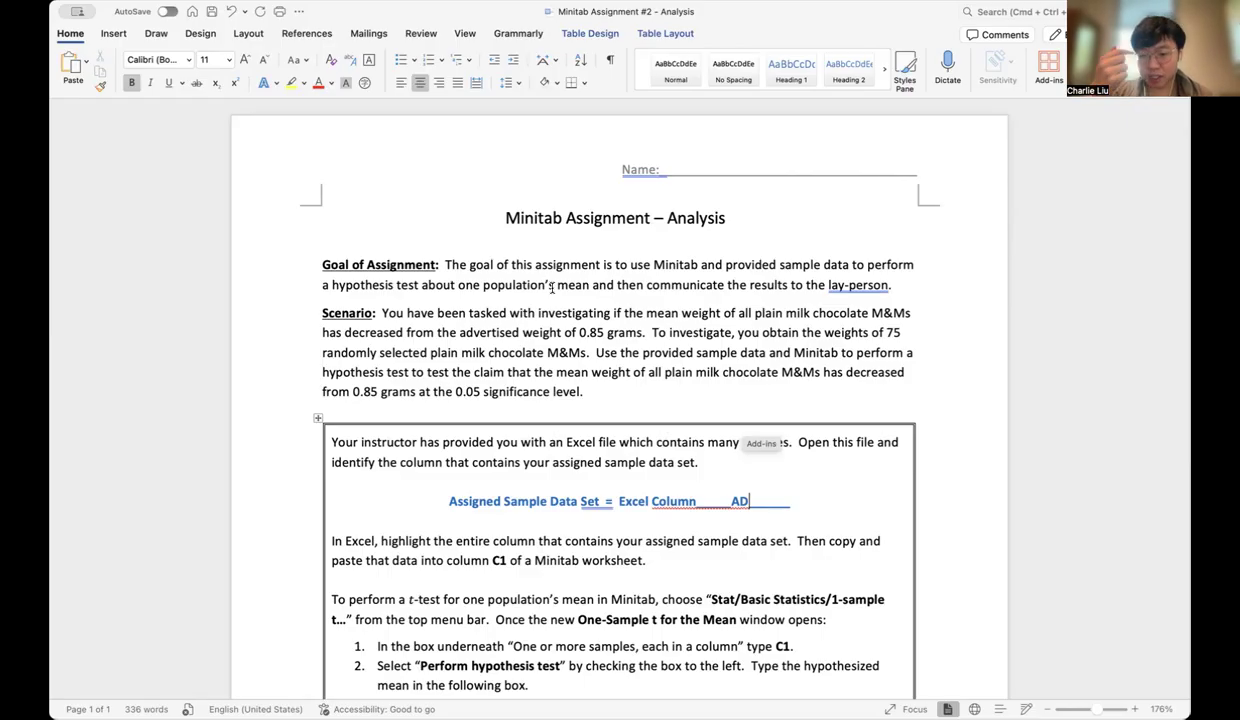
# Clear the column letters from the Assigned Sample Data Set blank and enter AD as the Excel column
pyautogui.scroll(-3, 765, 384)
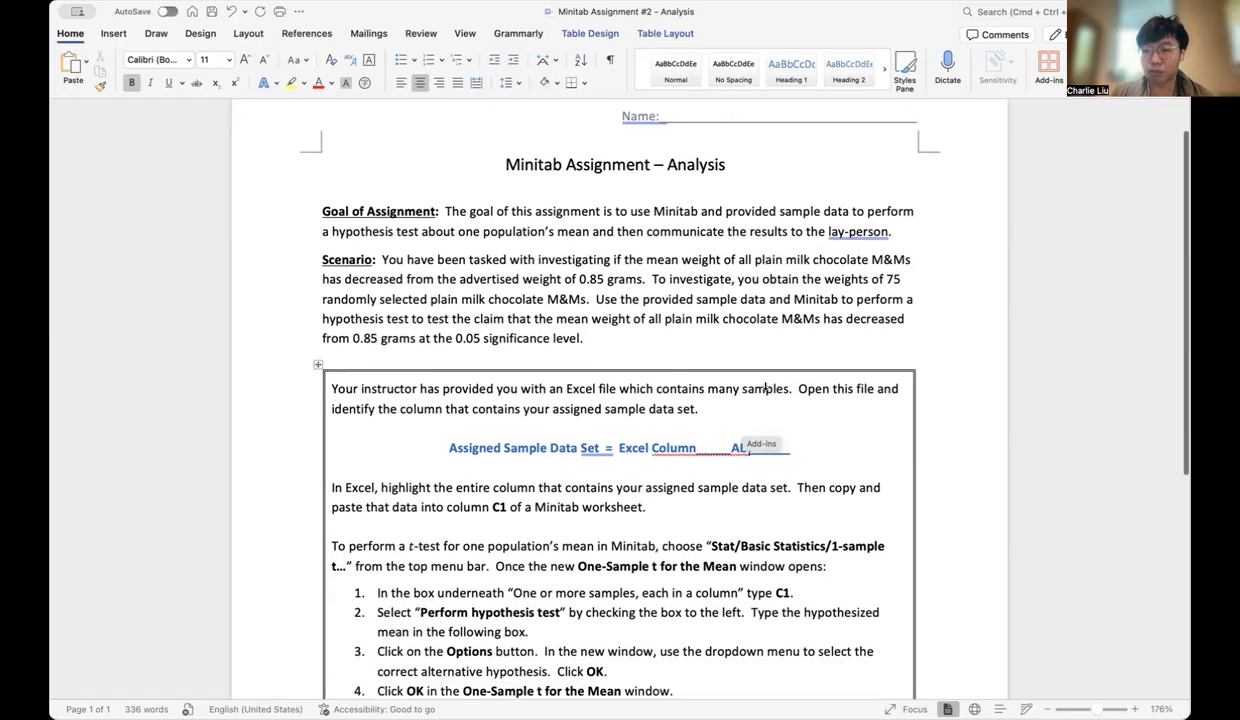
pyautogui.scroll(-1, 765, 384)
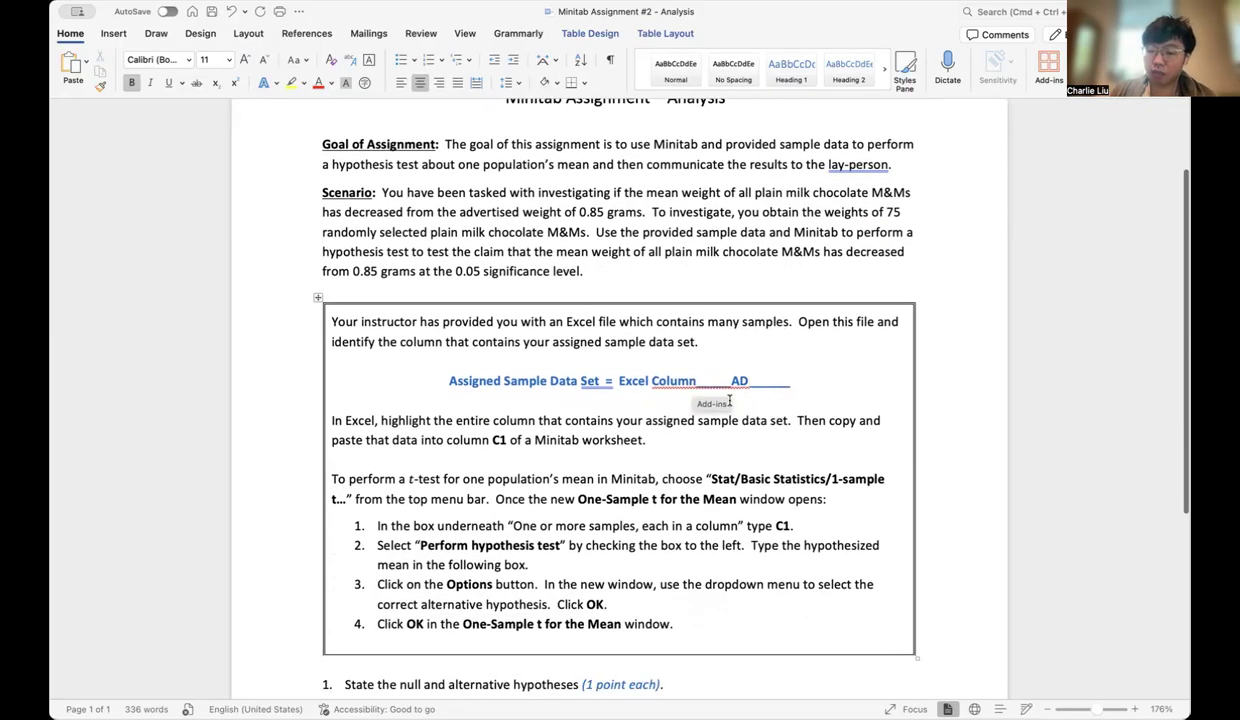
pyautogui.press('BackSpace')
pyautogui.press('BackSpace')
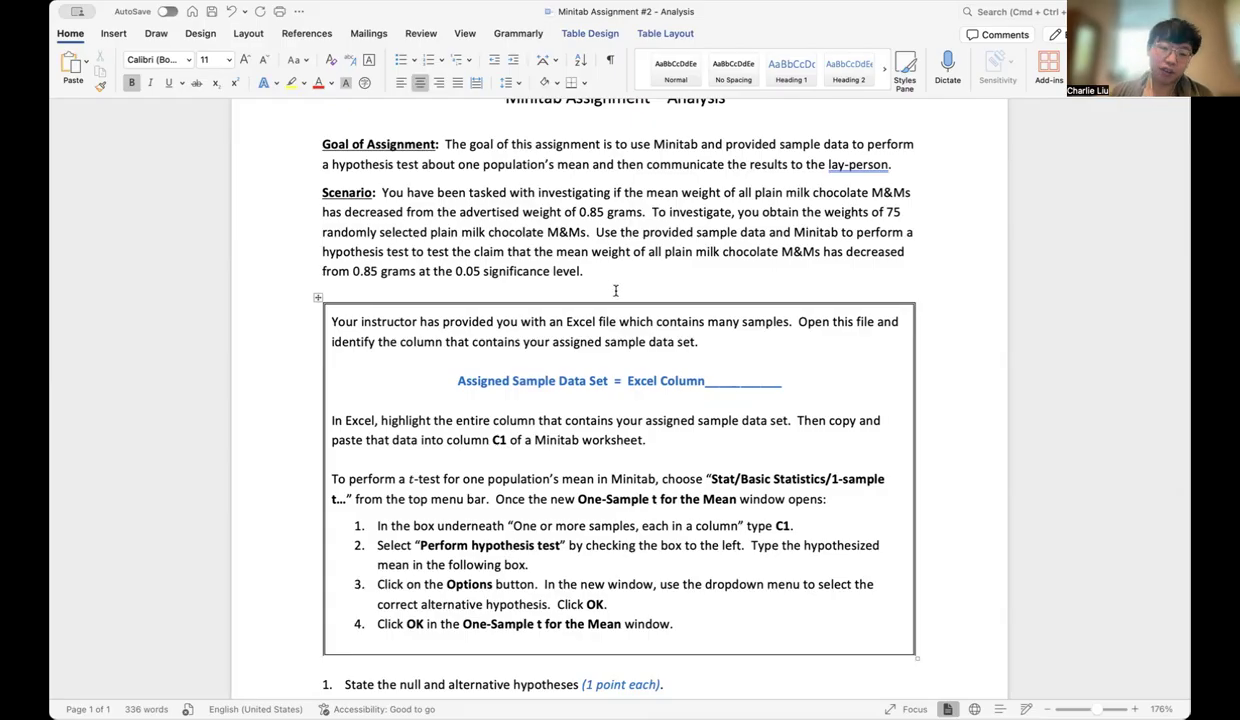
pyautogui.click(383, 192)
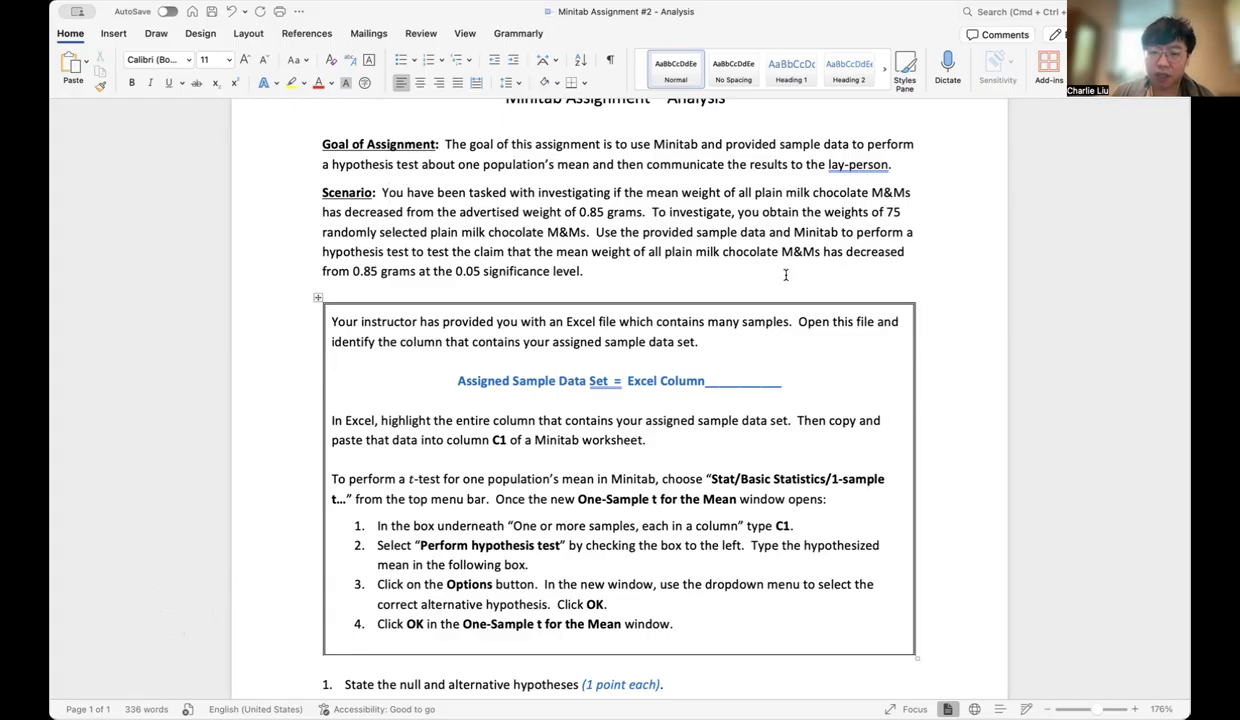
pyautogui.click(739, 380)
pyautogui.write('AD')
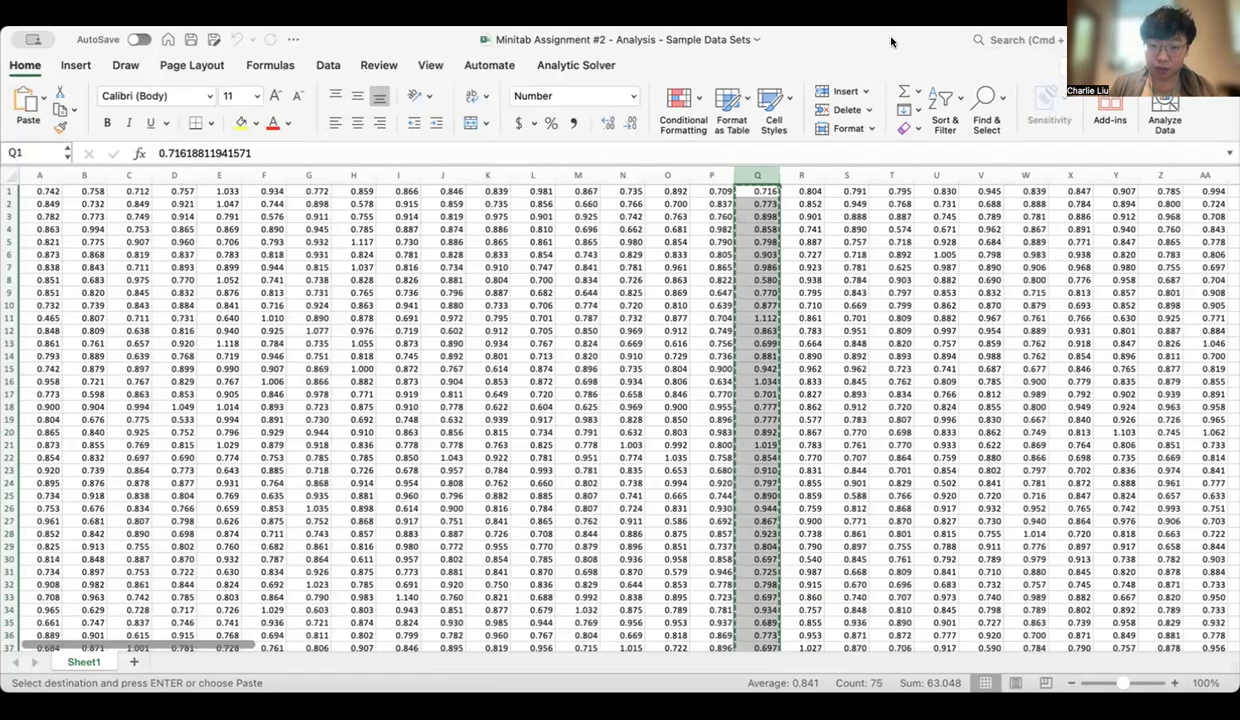
# Copy the entire column AD from the sample data sets sheet
pyautogui.hscroll(-1, 503, 309)
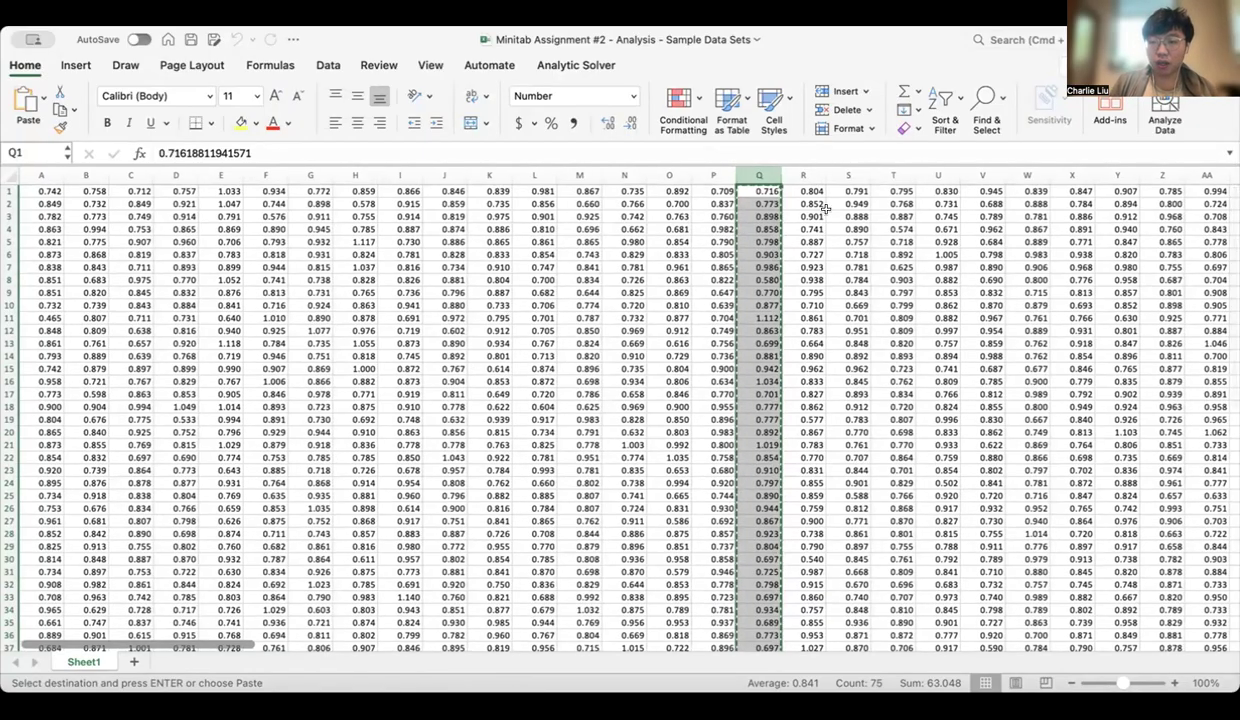
pyautogui.click(40, 175)
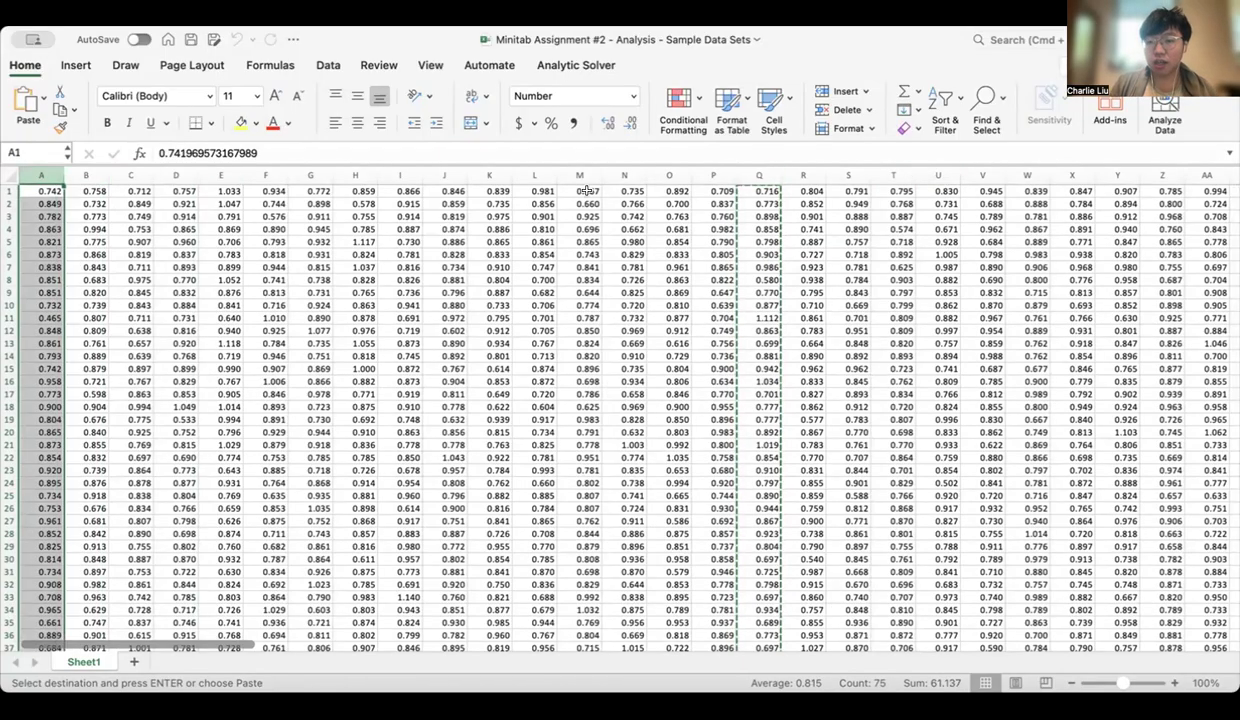
pyautogui.hscroll(2, 945, 218)
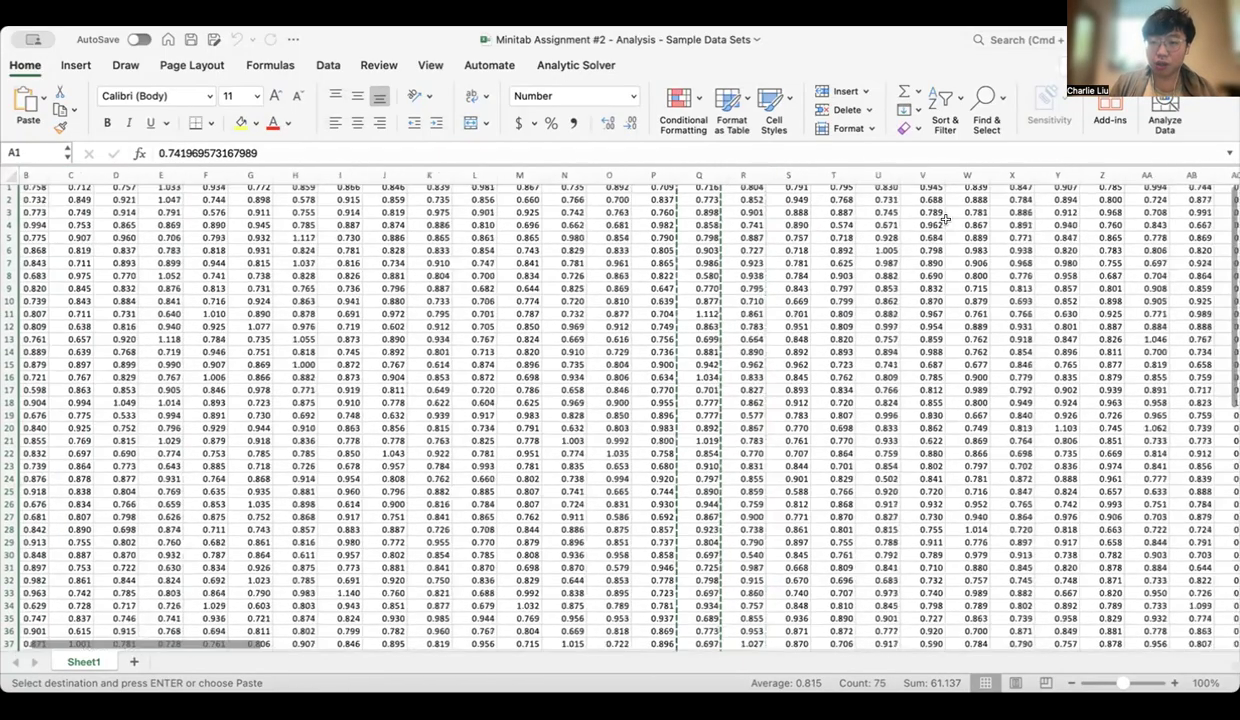
pyautogui.hscroll(4, 945, 218)
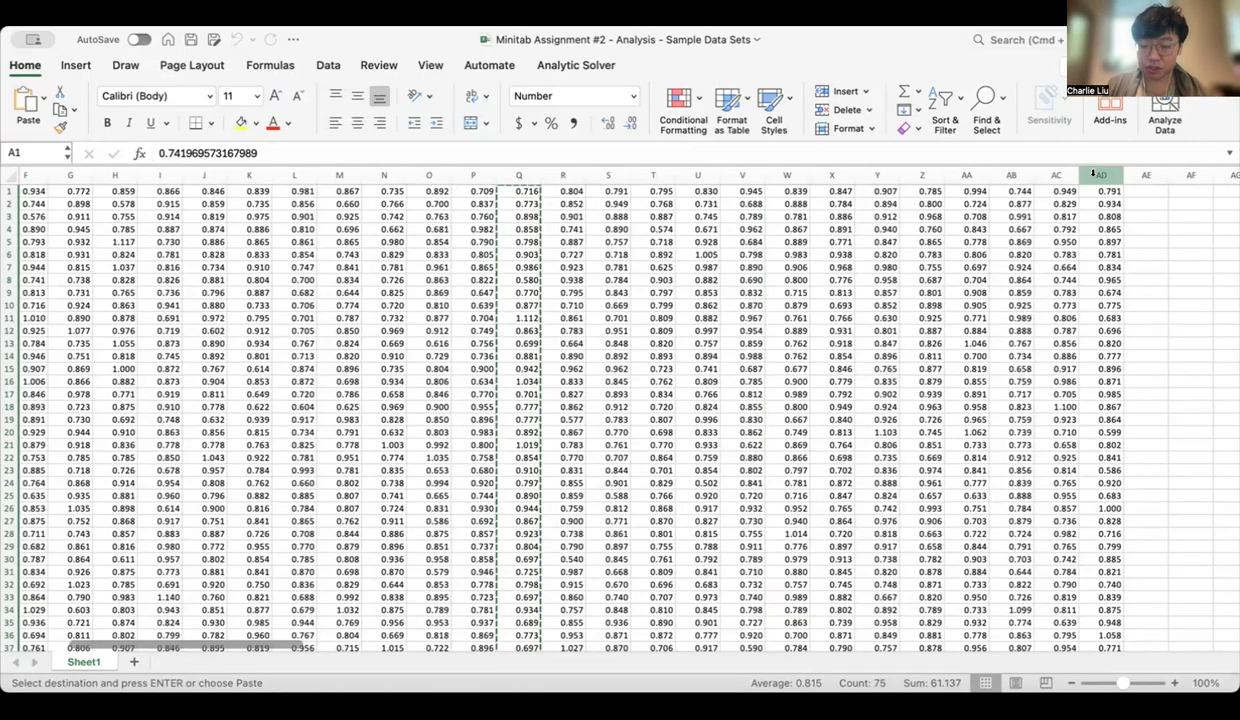
pyautogui.click(1093, 175)
pyautogui.rightClick(1096, 178)
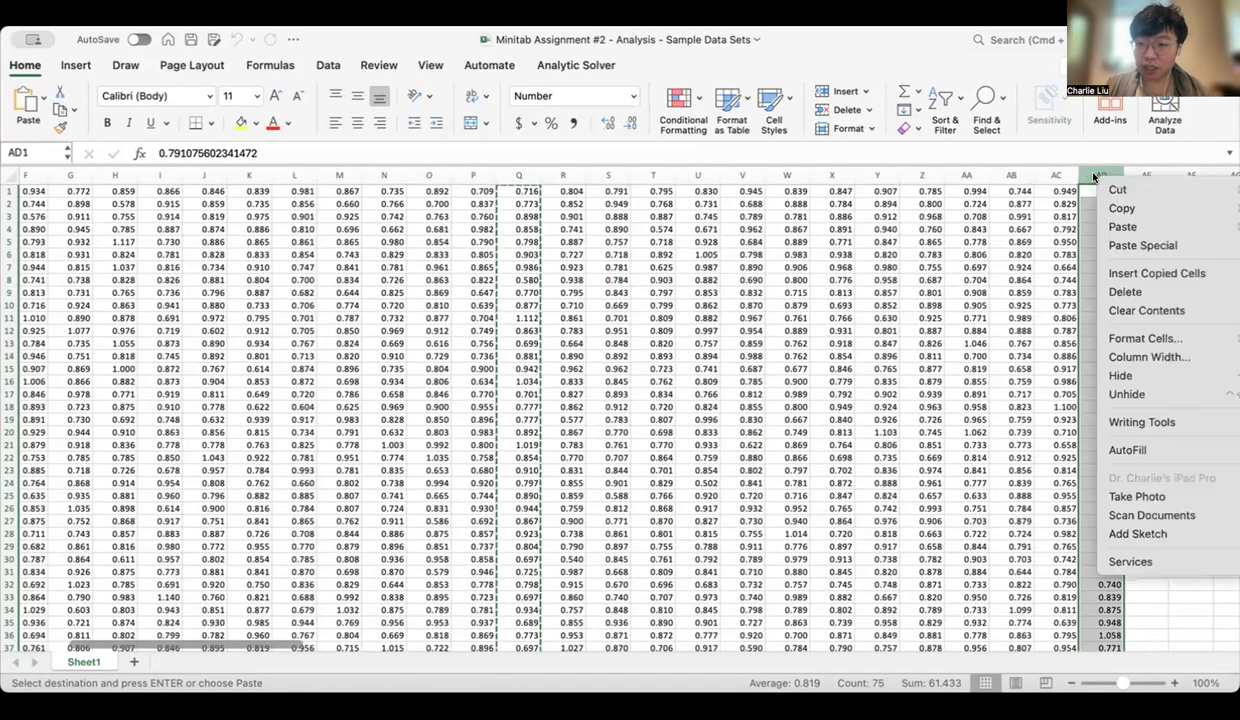
pyautogui.click(1133, 209)
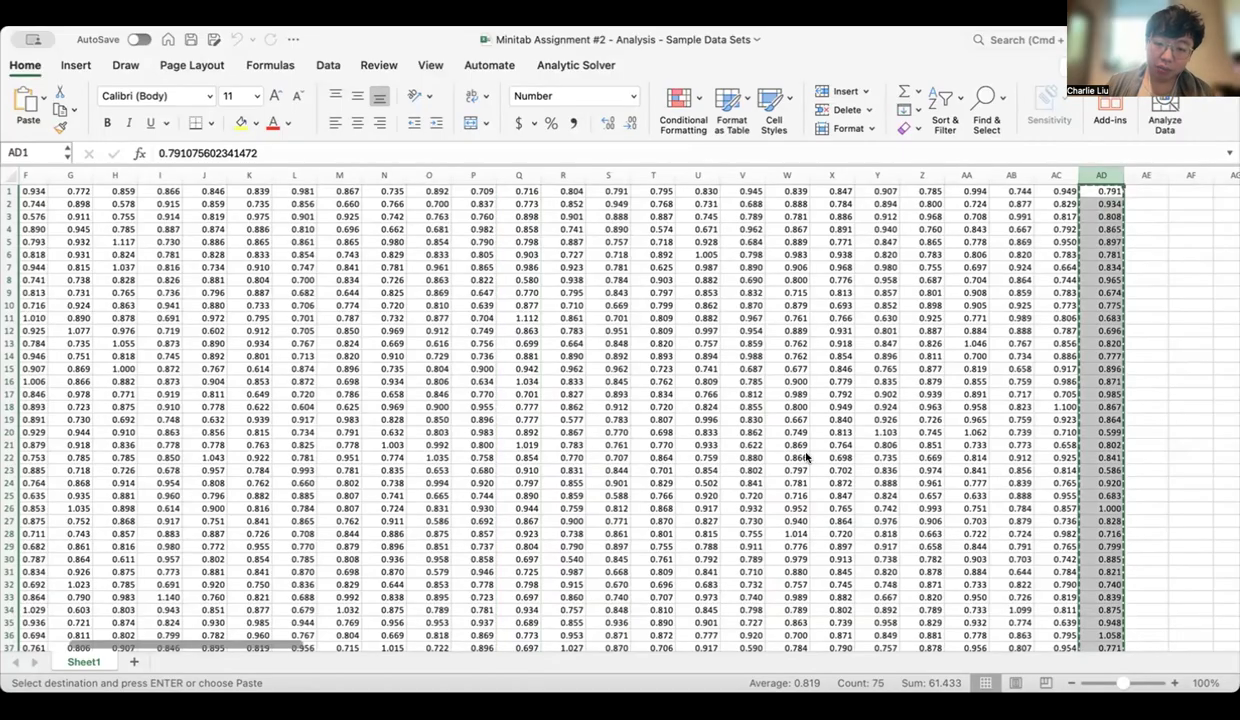
# Switch to Minitab and name worksheet column C1 MMs
pyautogui.click(464, 661)
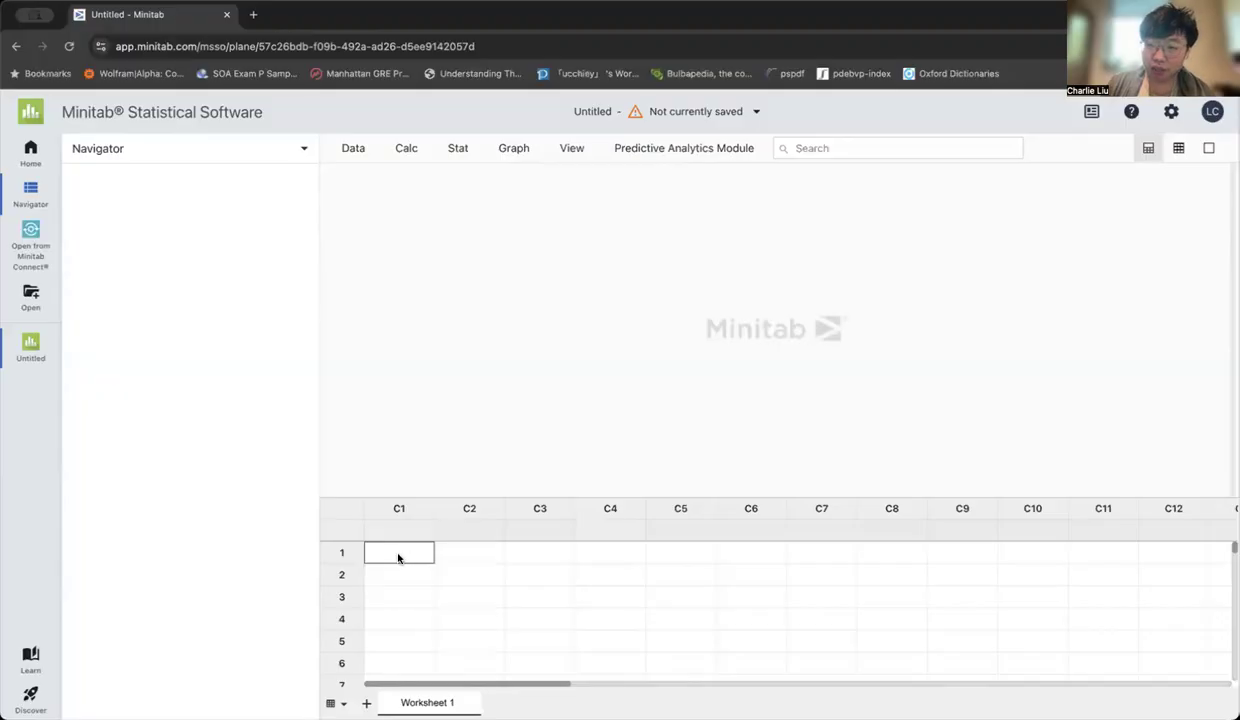
pyautogui.click(405, 531)
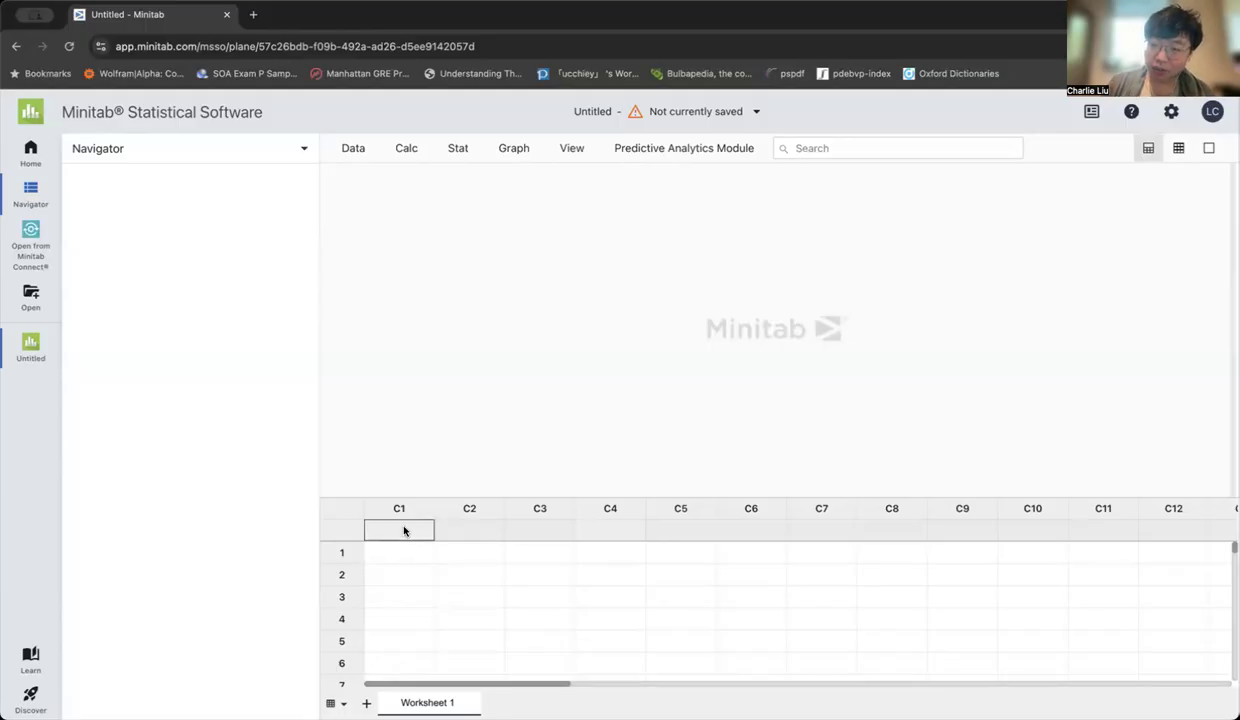
pyautogui.write('Ms')
pyautogui.press('Return')
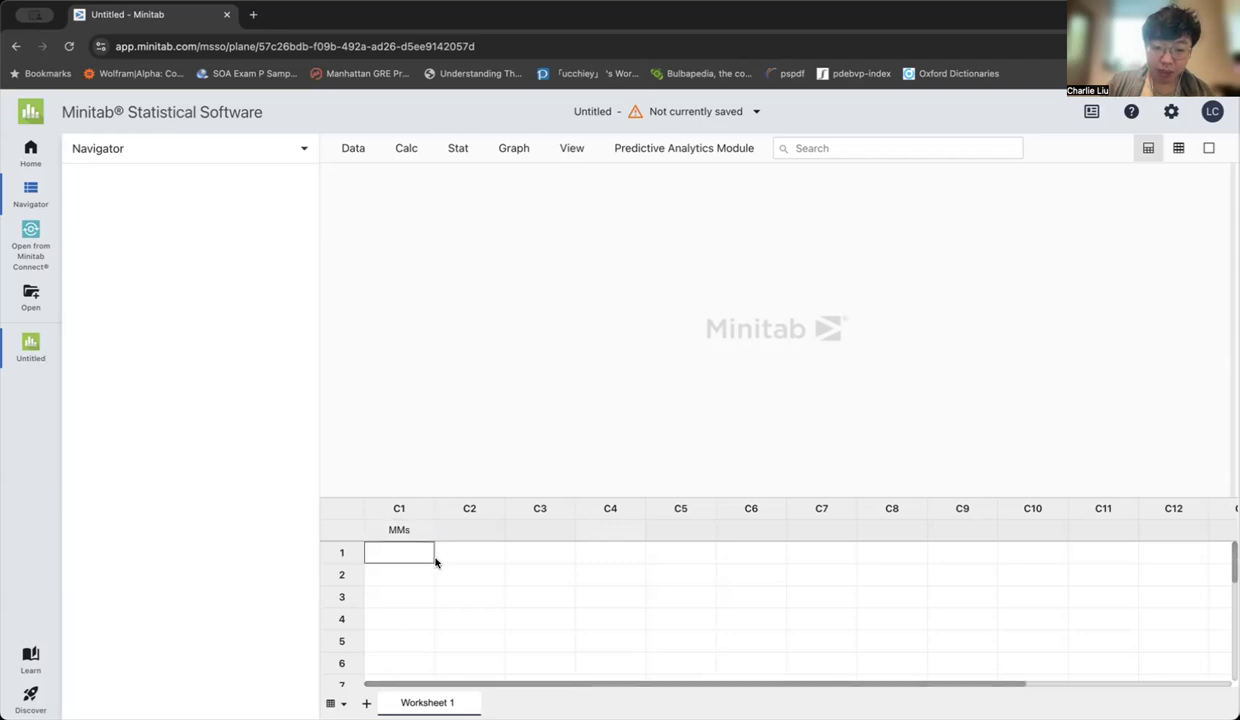
pyautogui.click(398, 530)
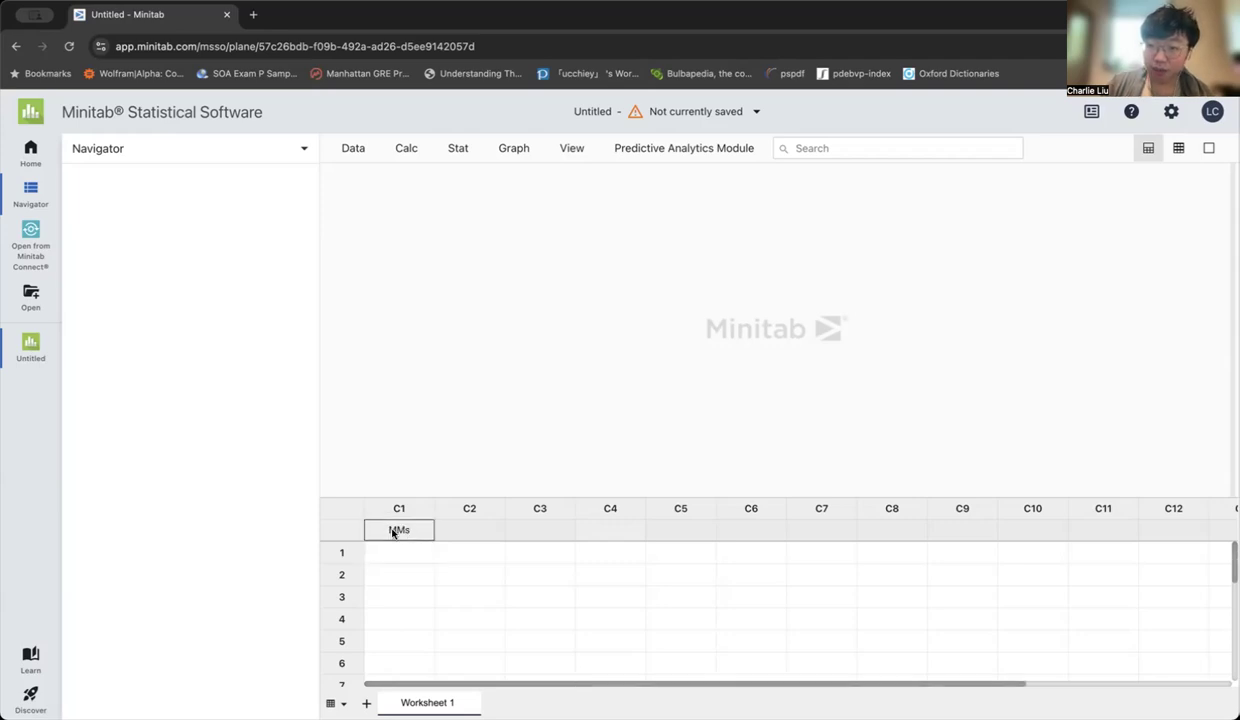
# Paste the copied sample data into column C1 starting at row 1, allowing clipboard access for the site
pyautogui.click(391, 551)
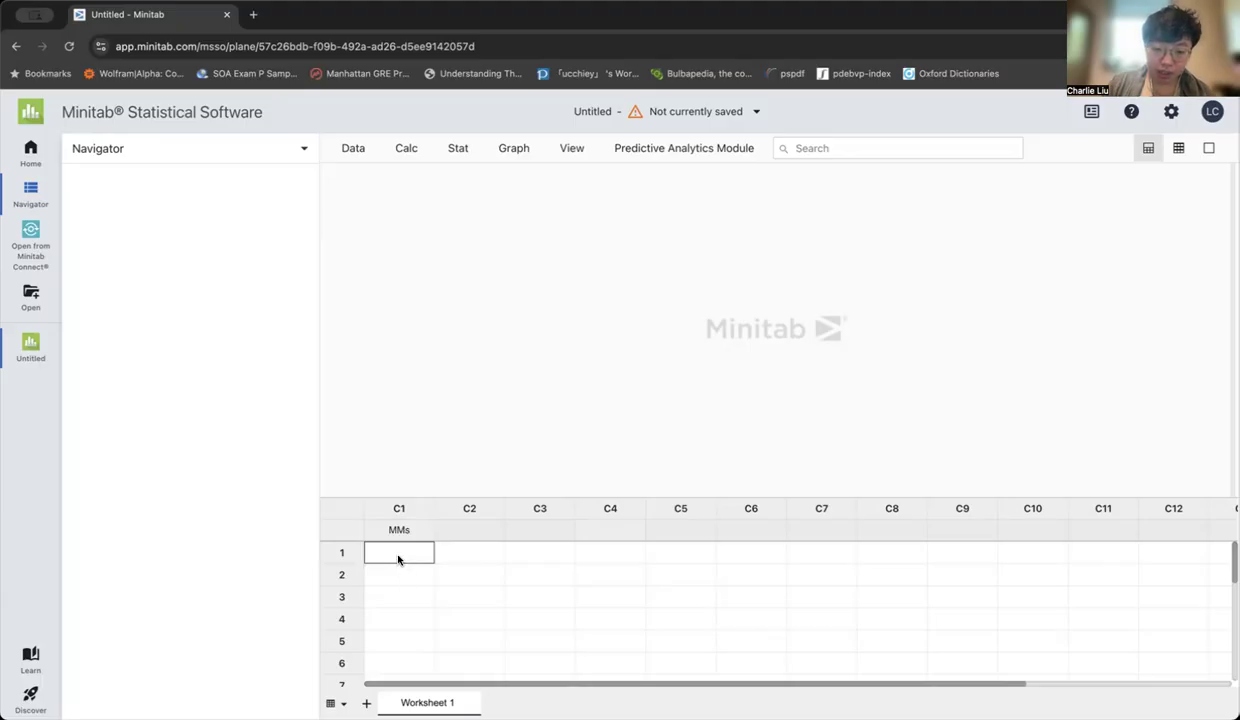
pyautogui.rightClick(398, 560)
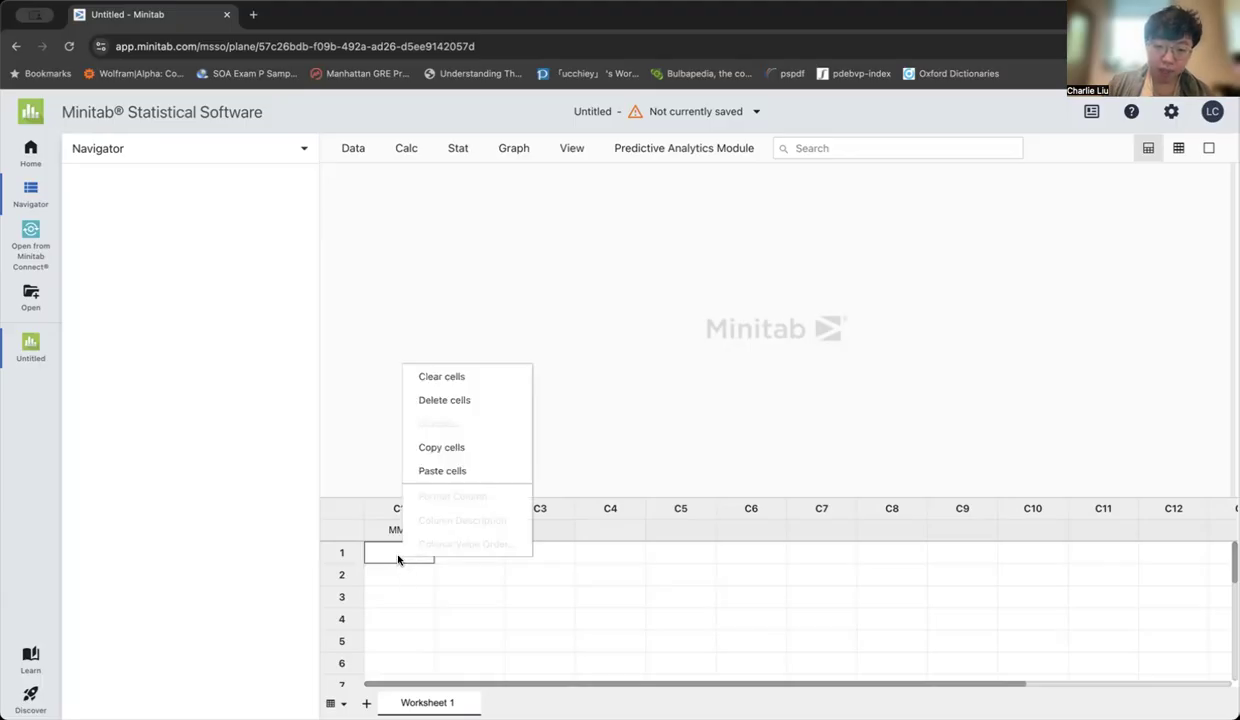
pyautogui.click(446, 470)
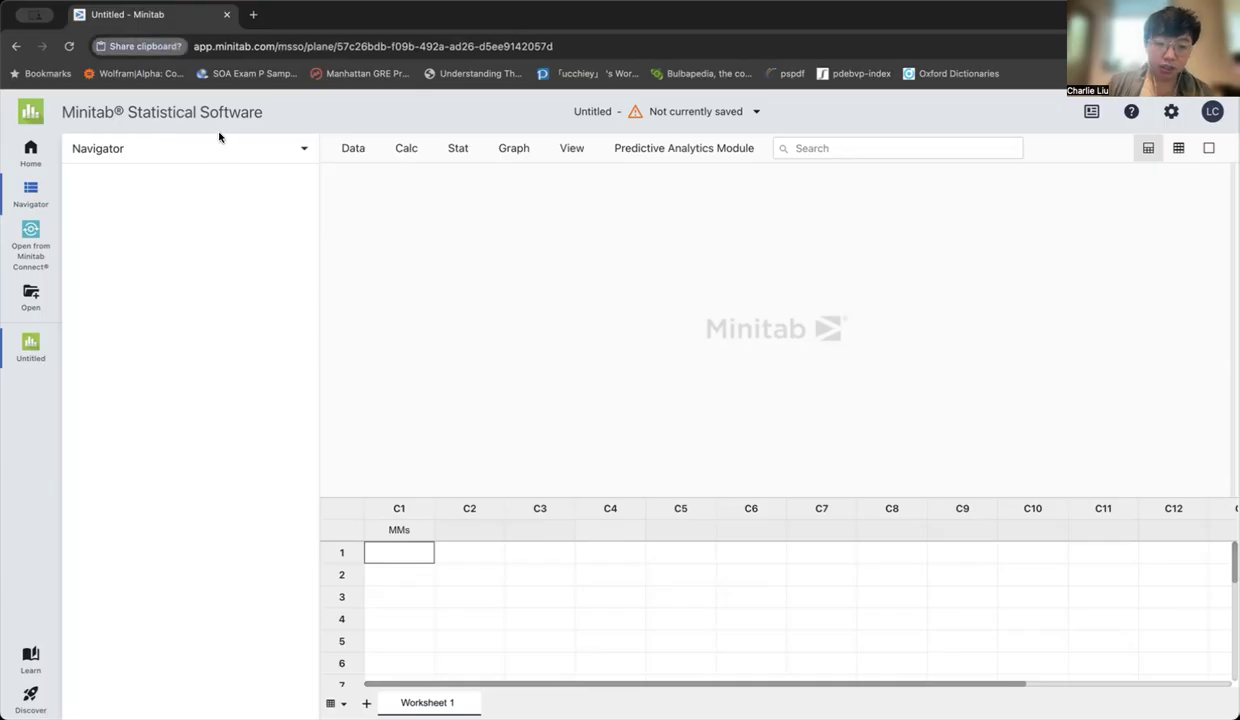
pyautogui.click(295, 166)
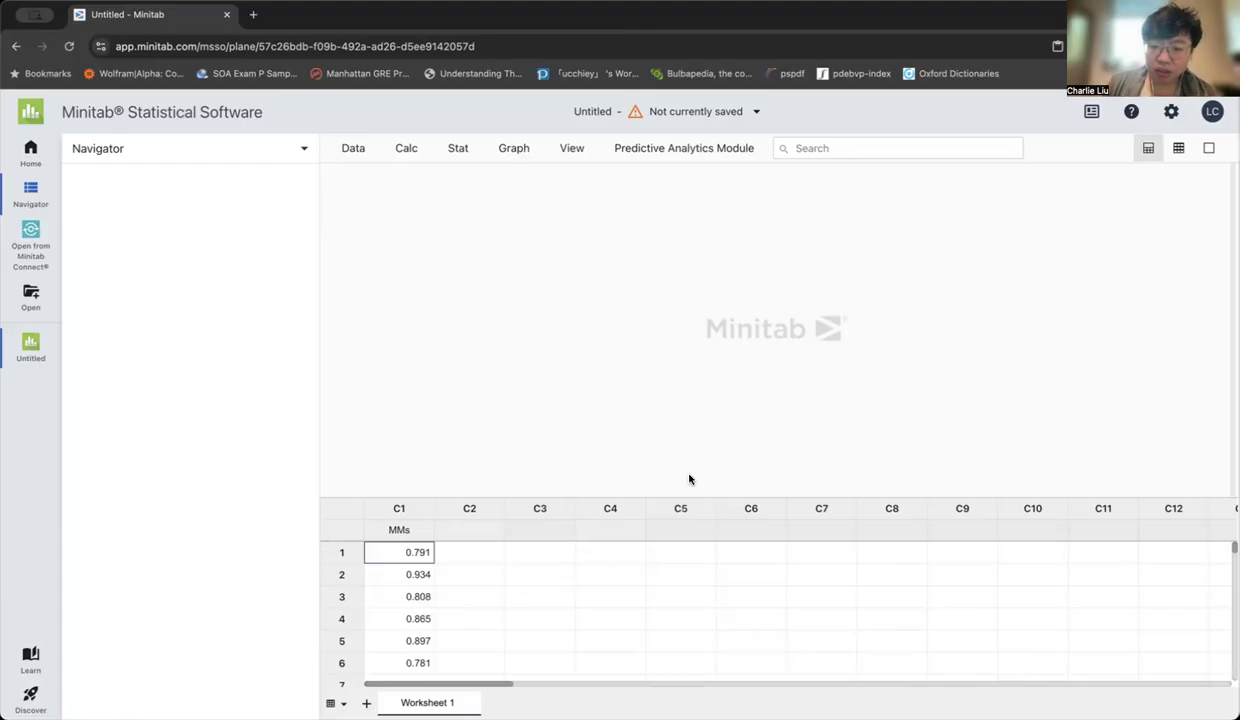
# Check the t-test instructions in the Word assignment, then start a 1-Sample t test in Minitab with MMs as the sample column
pyautogui.press('super+Tab')
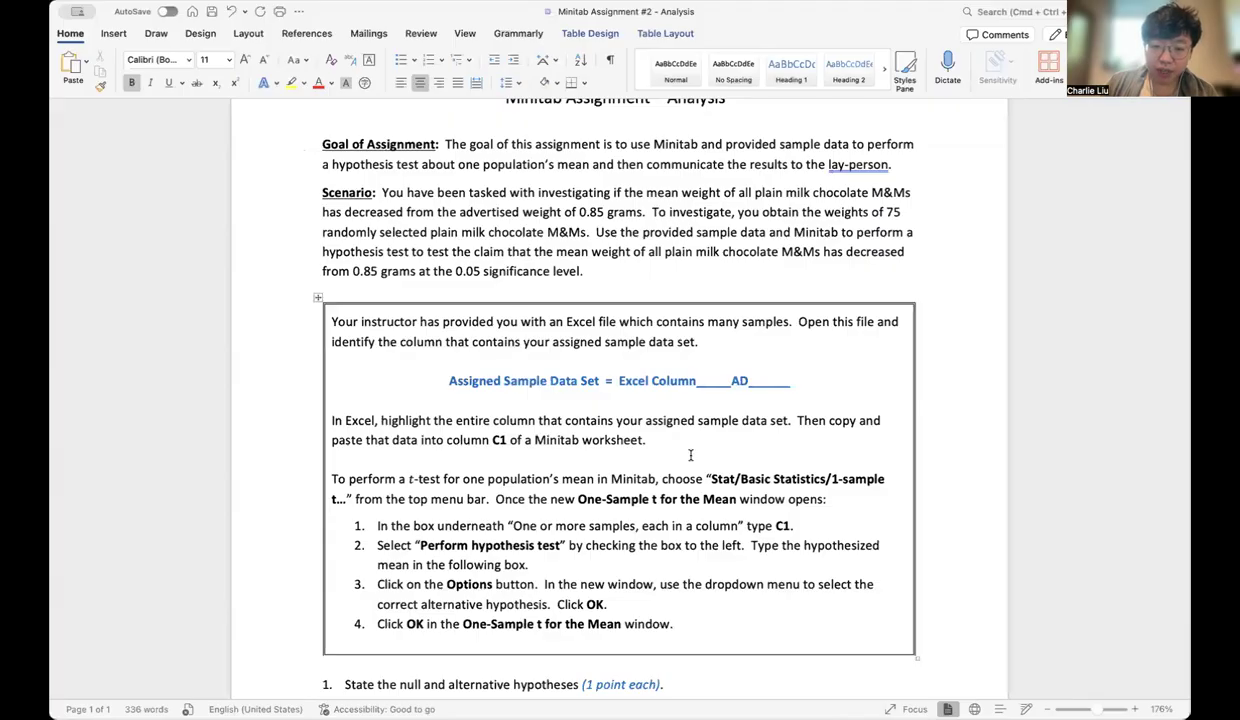
pyautogui.scroll(-5, 605, 460)
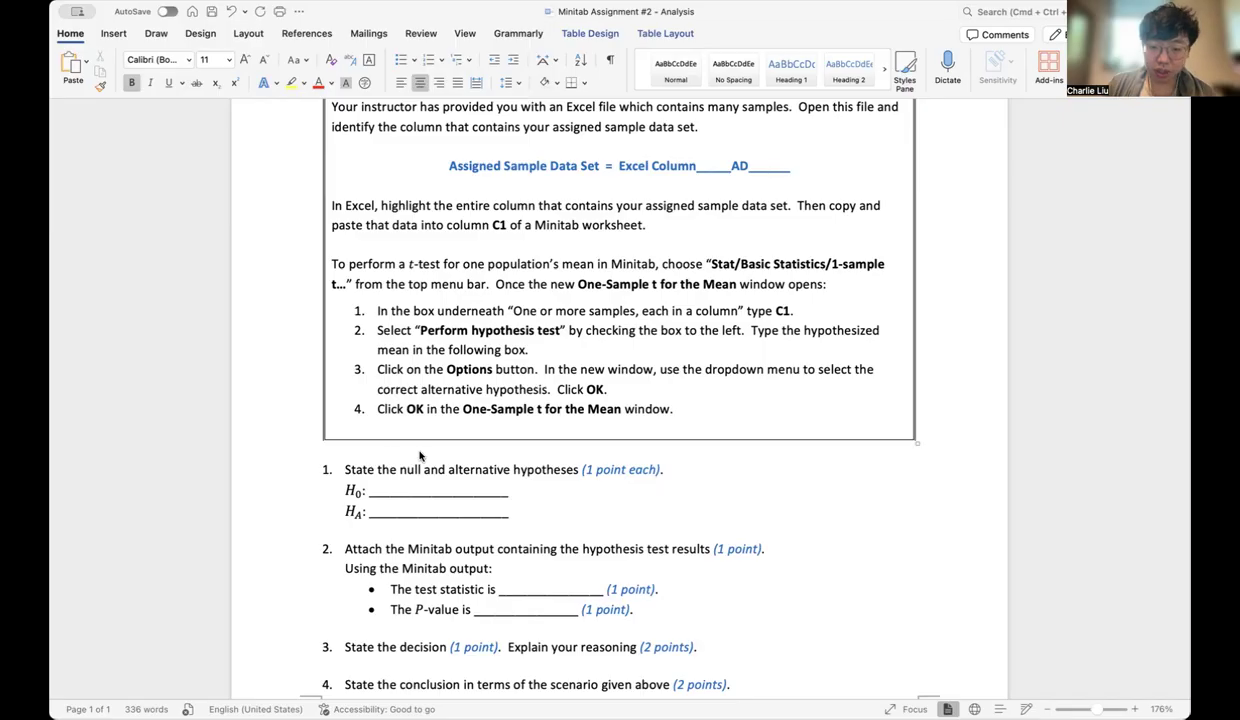
pyautogui.press('super+Tab')
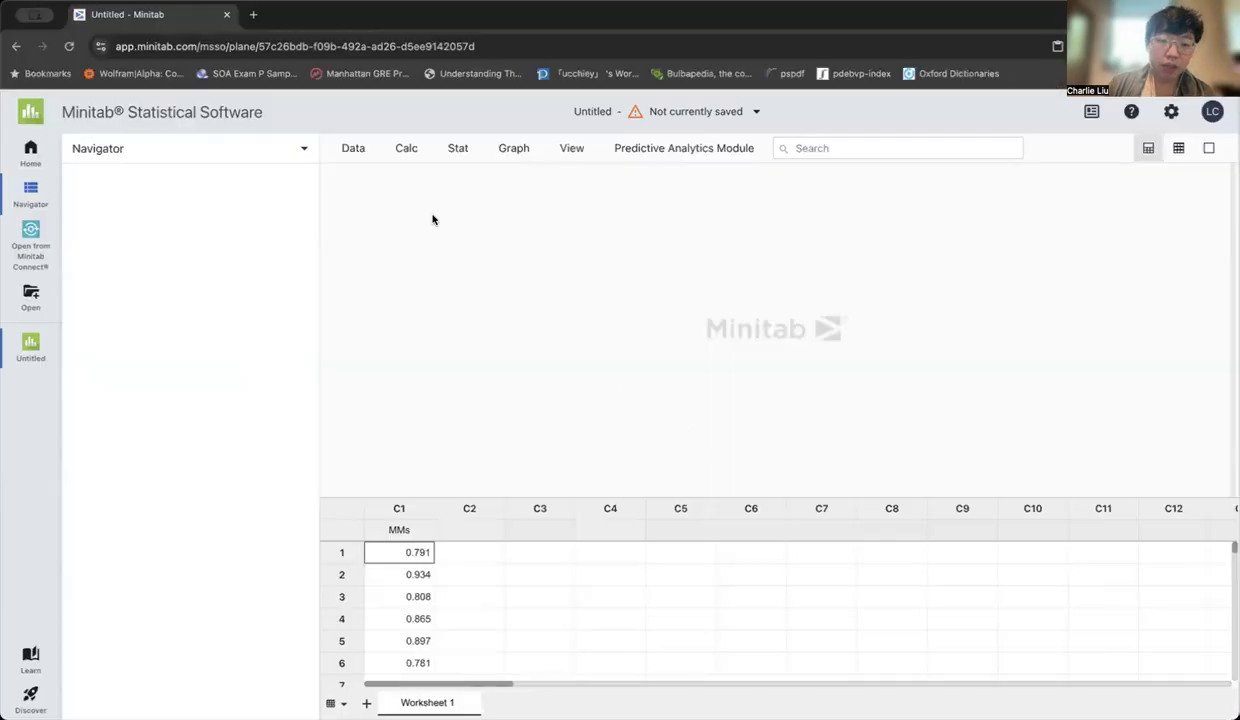
pyautogui.click(453, 156)
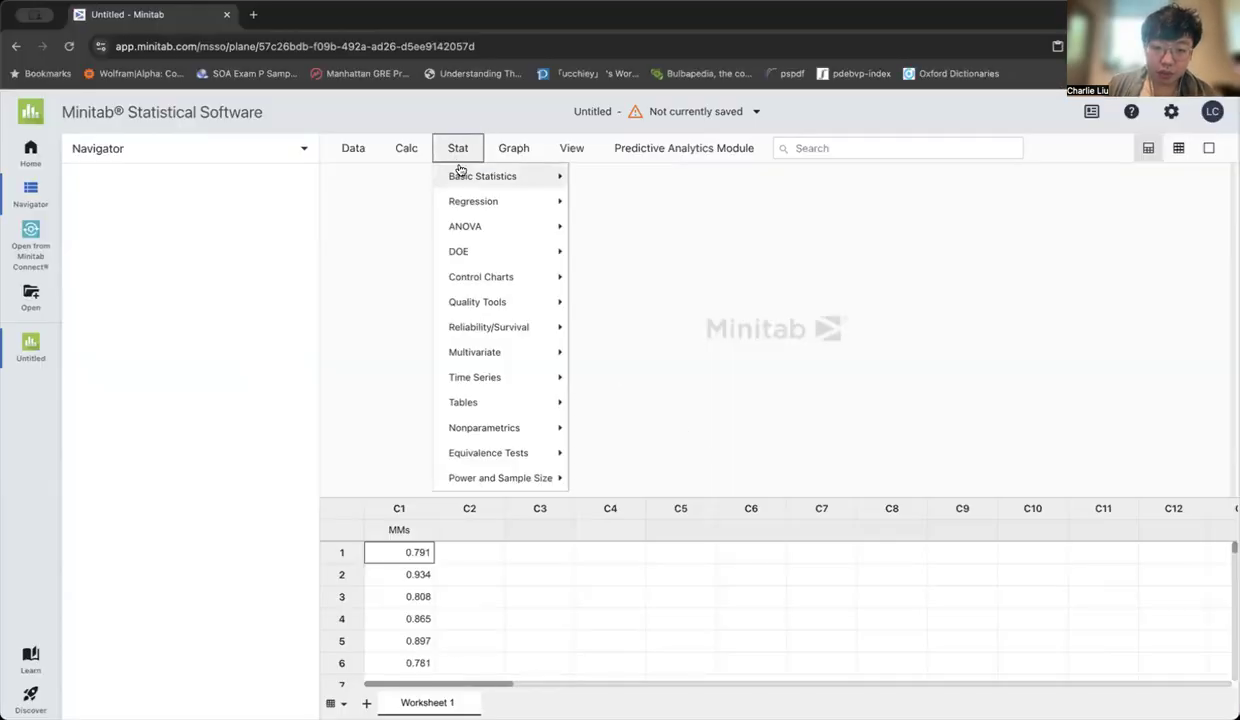
pyautogui.moveTo(482, 186)
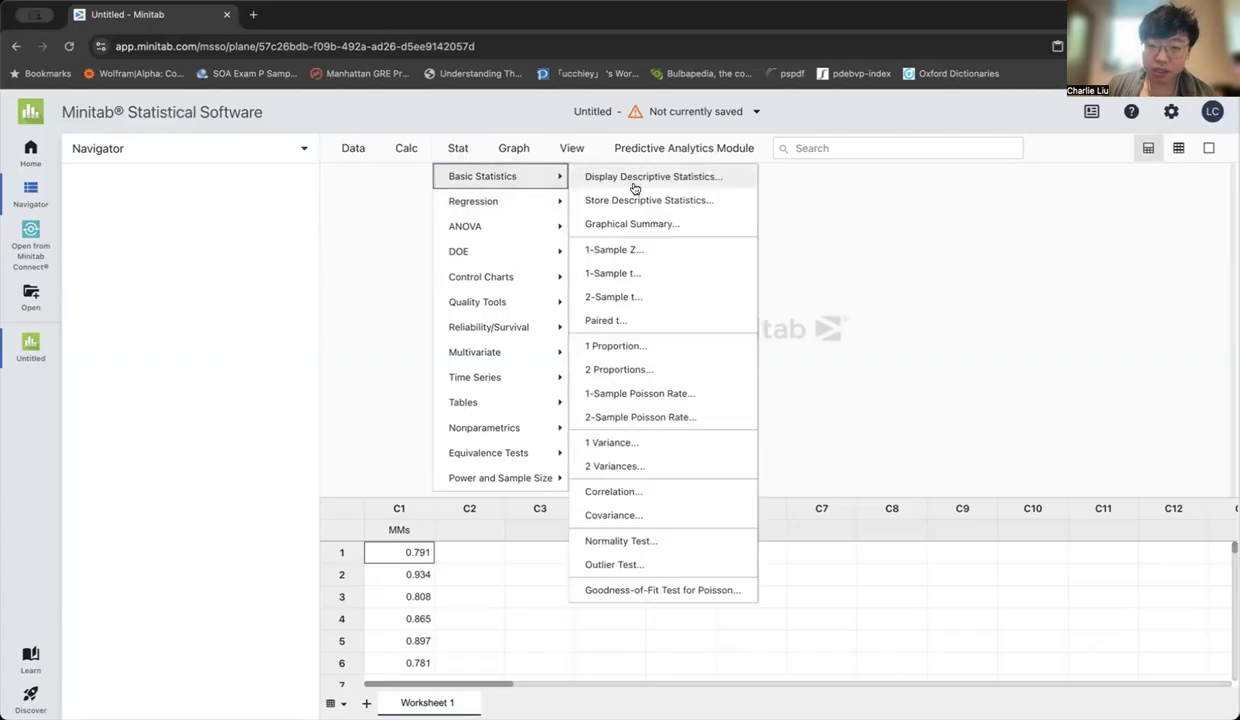
pyautogui.click(619, 276)
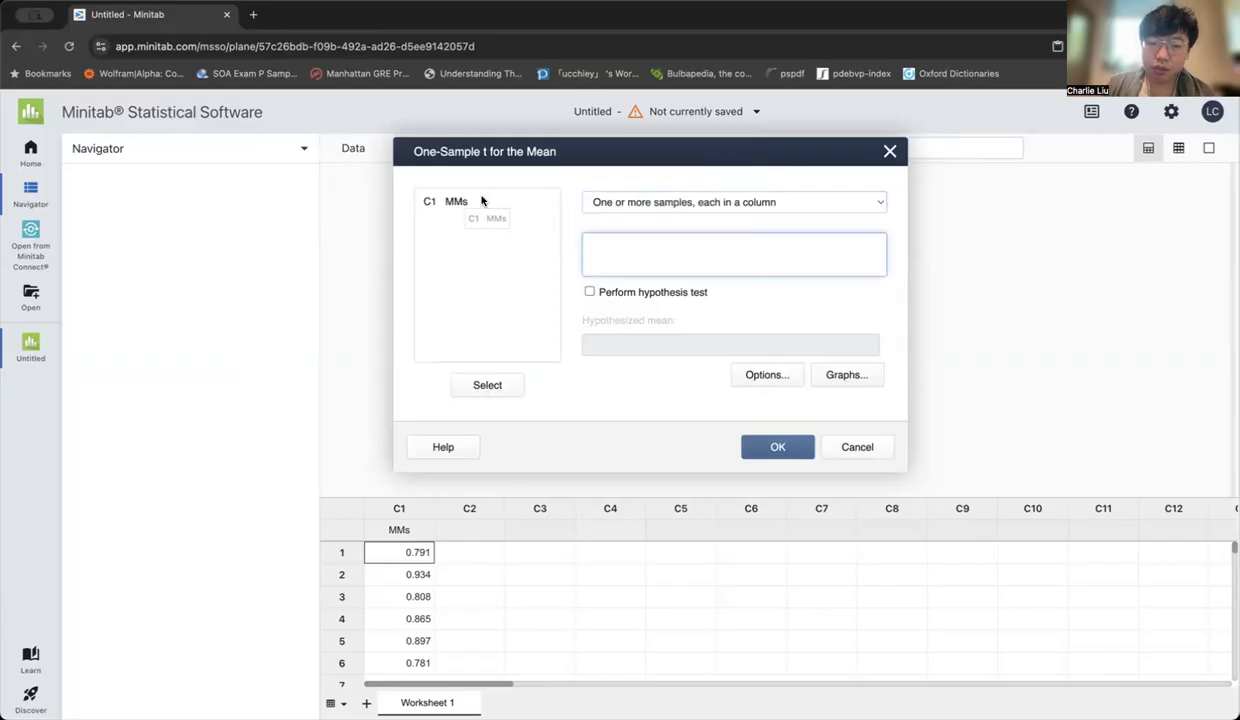
pyautogui.click(482, 200)
pyautogui.click(486, 384)
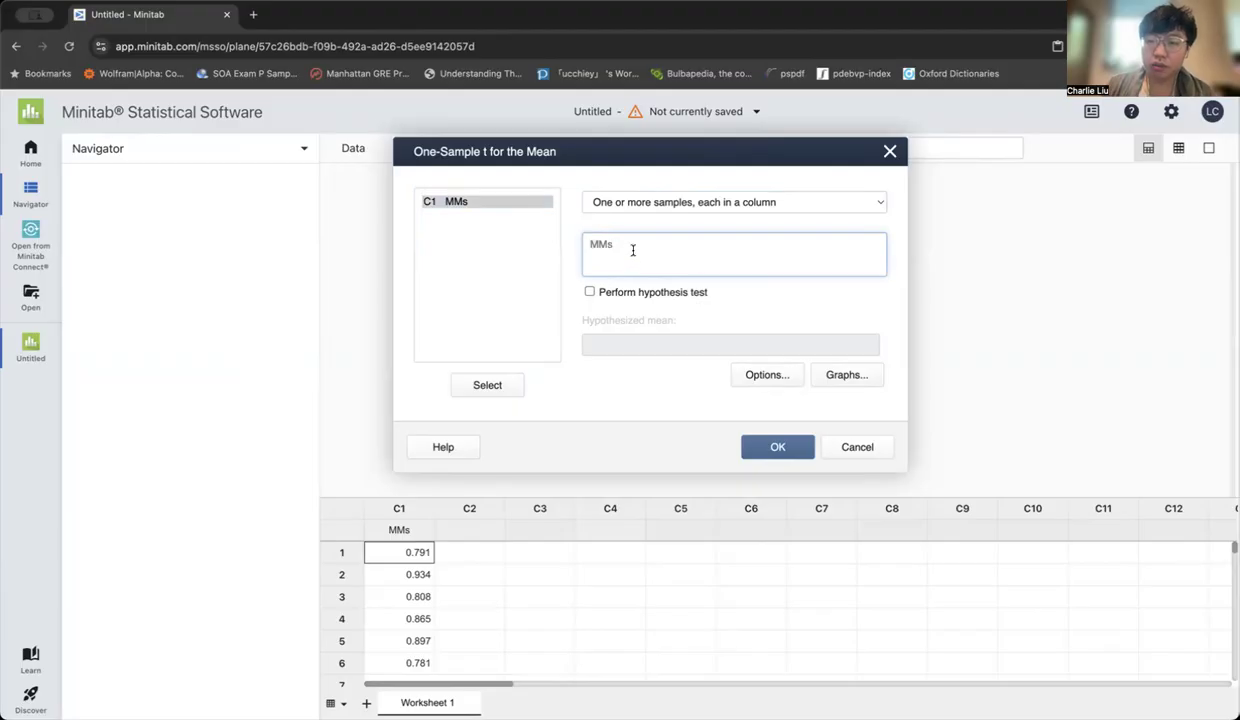
# Enable the hypothesis test and set the hypothesized mean to 0.85
pyautogui.click(589, 293)
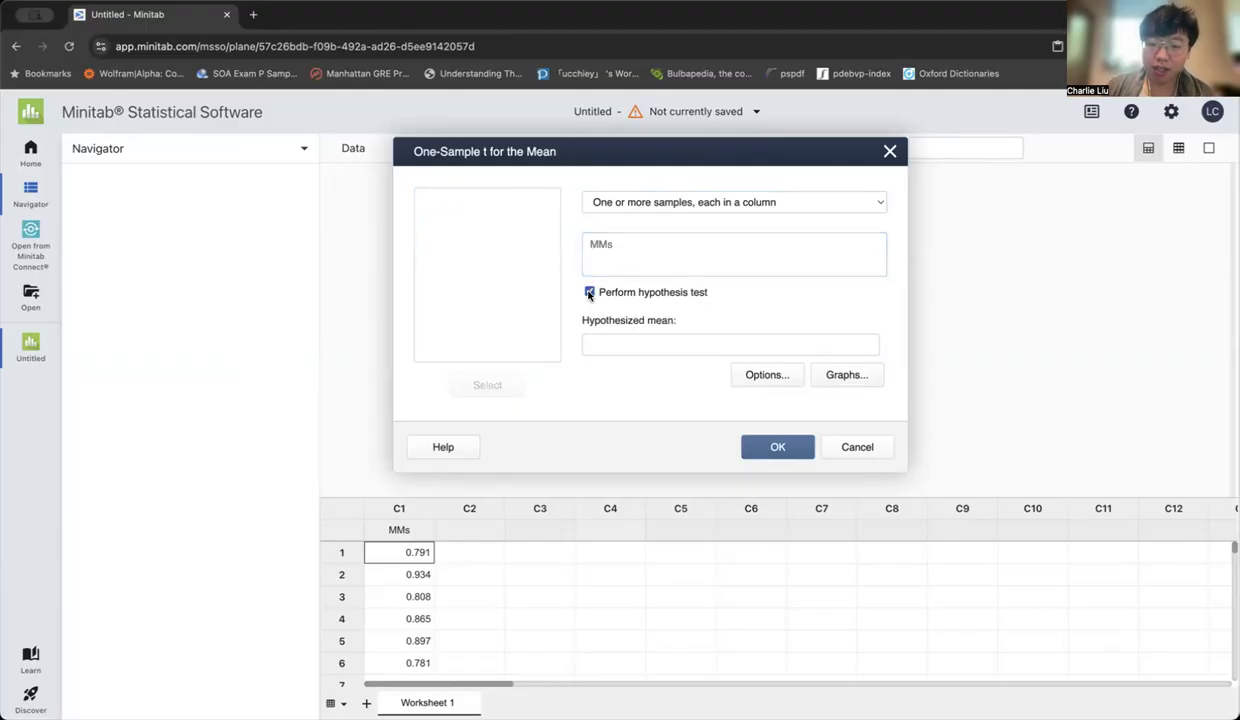
pyautogui.click(693, 344)
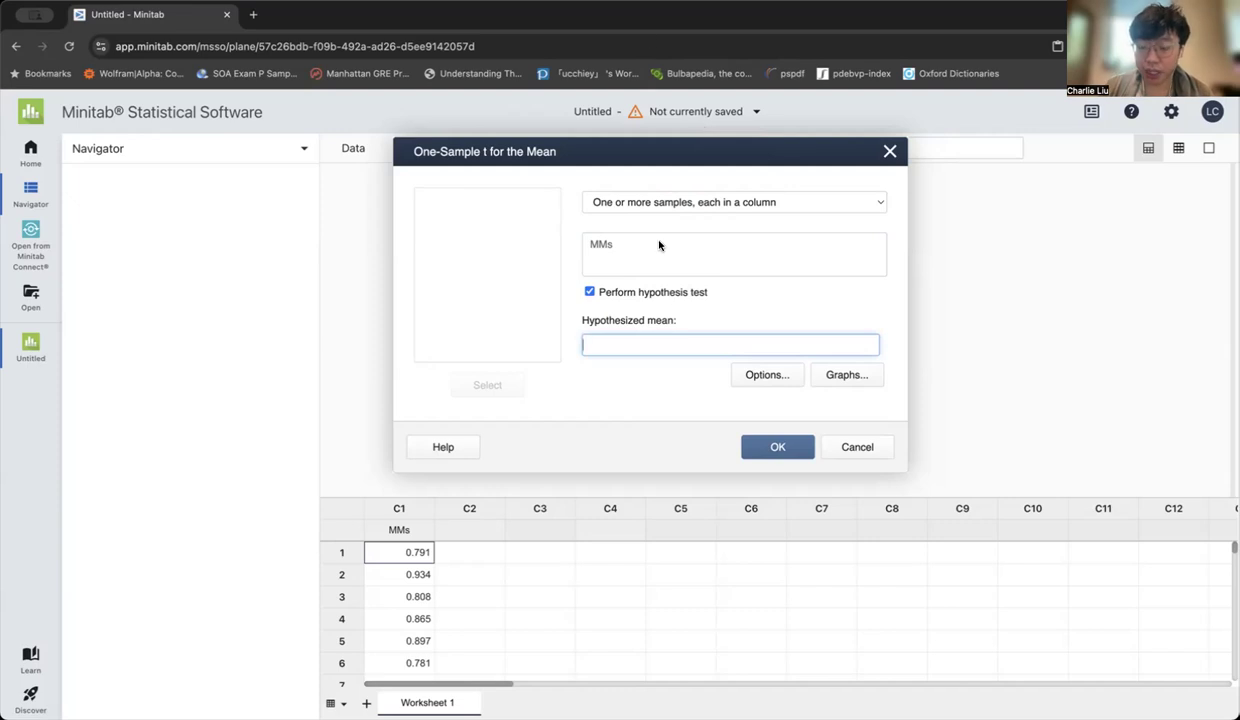
pyautogui.write('0.85')
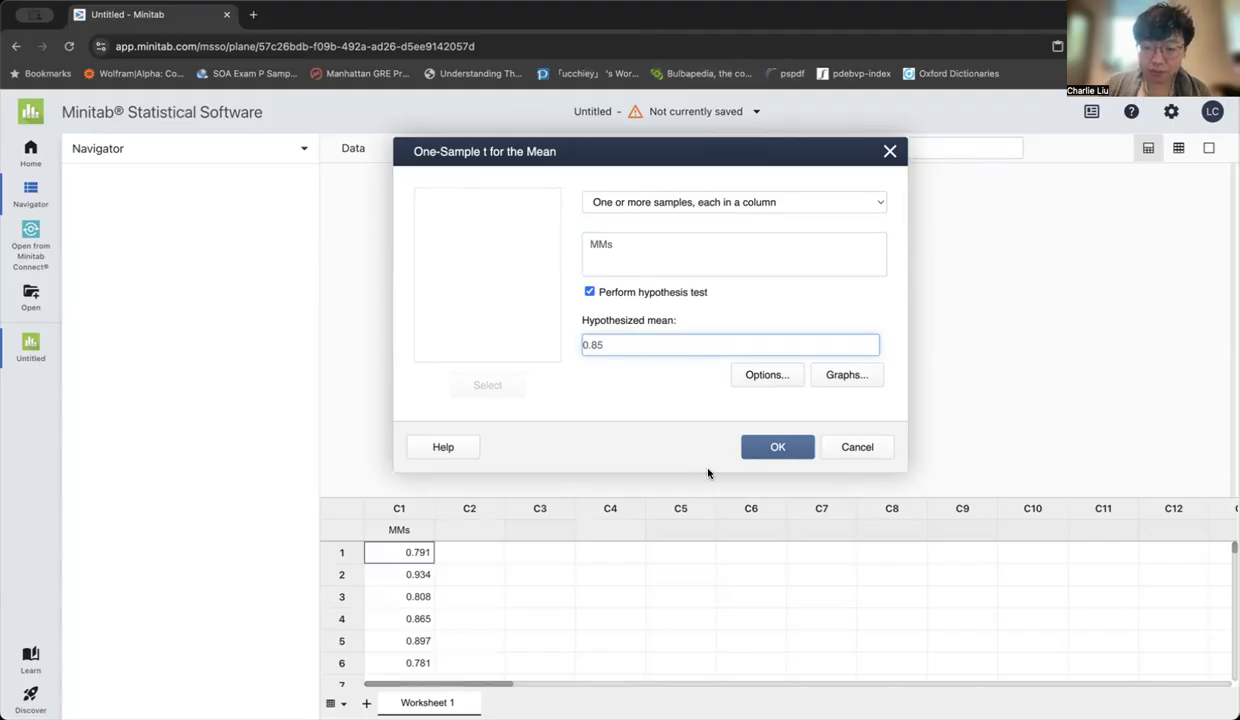
# Switch to the Word assignment and insert a blank equation in the middle of the H0 answer line
pyautogui.press('super+Tab')
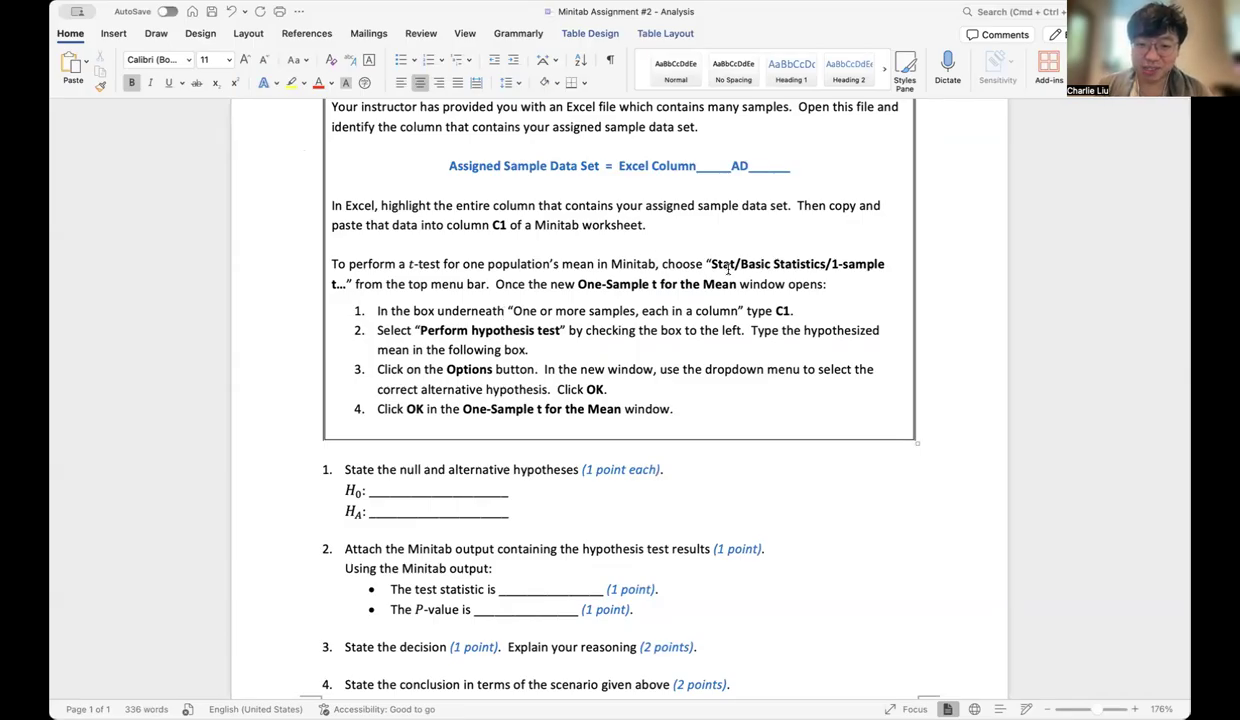
pyautogui.scroll(-1, 728, 267)
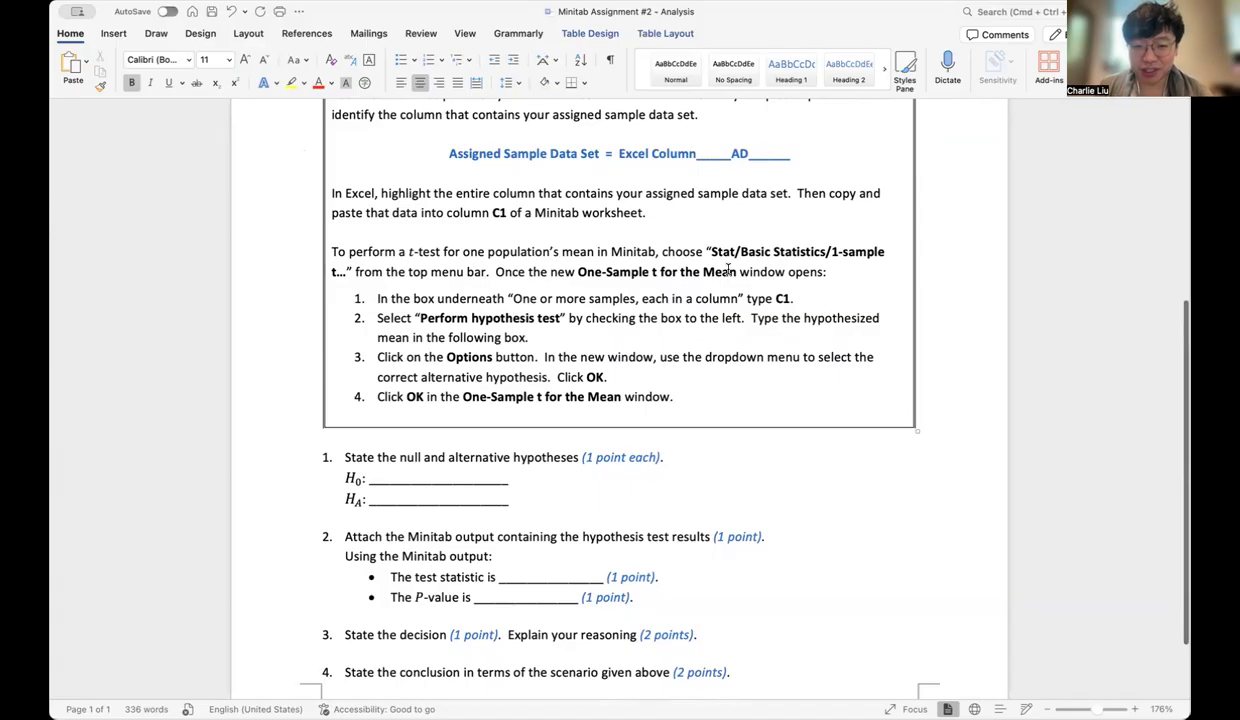
pyautogui.scroll(2, 728, 267)
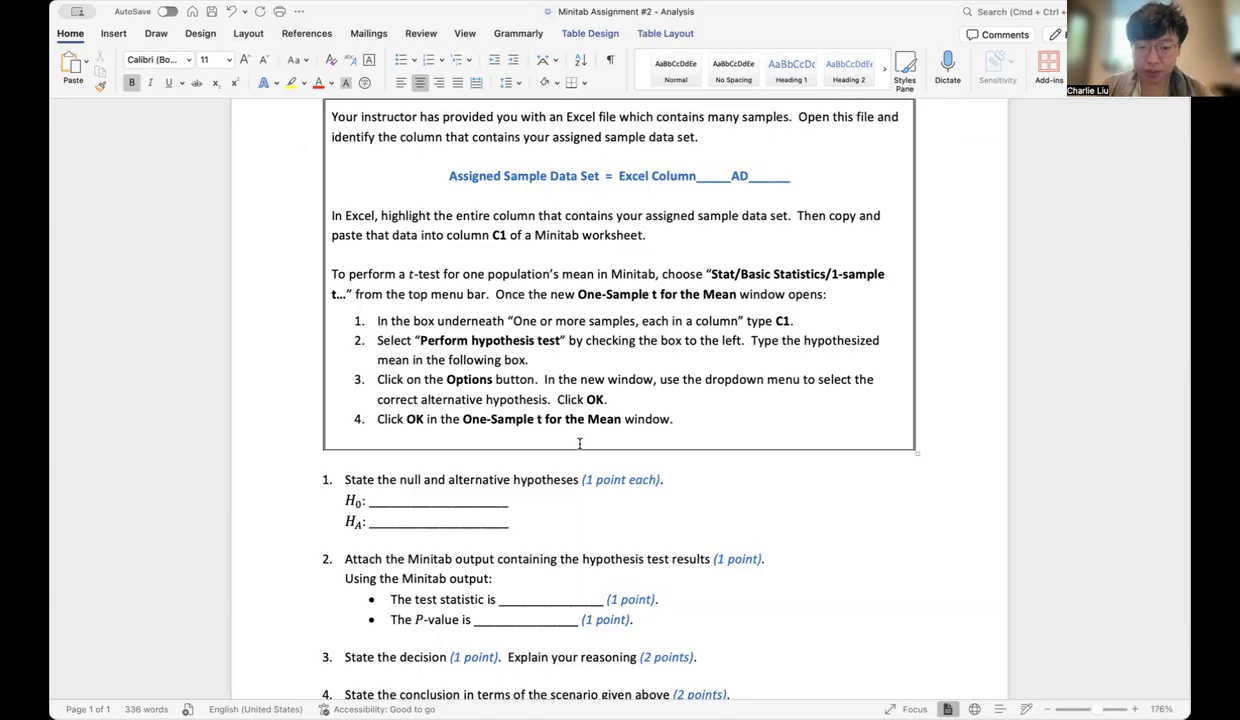
pyautogui.click(440, 501)
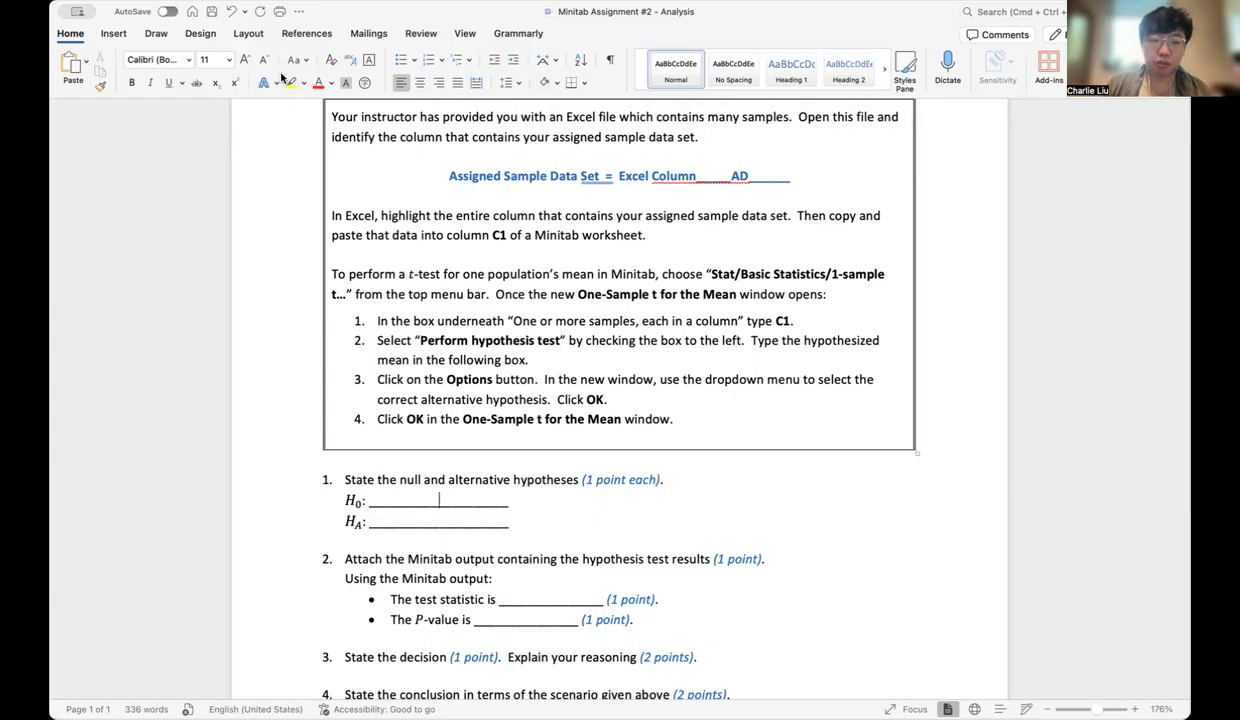
pyautogui.click(115, 35)
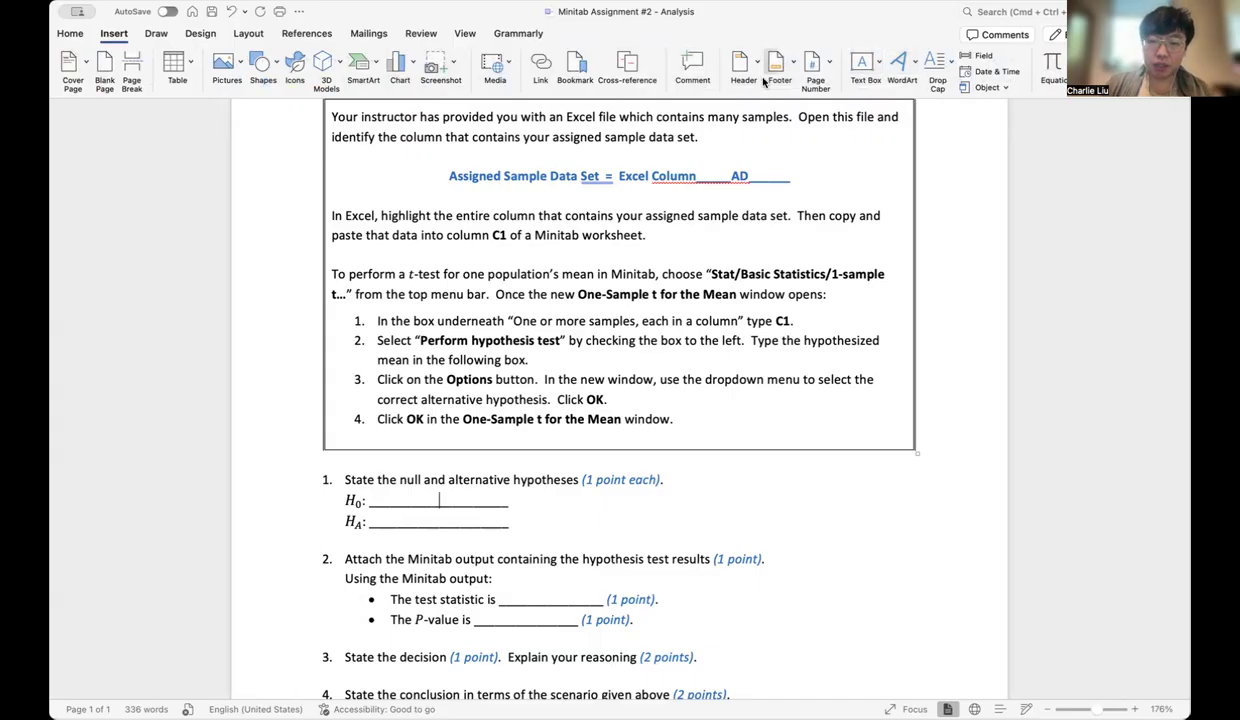
pyautogui.click(1045, 68)
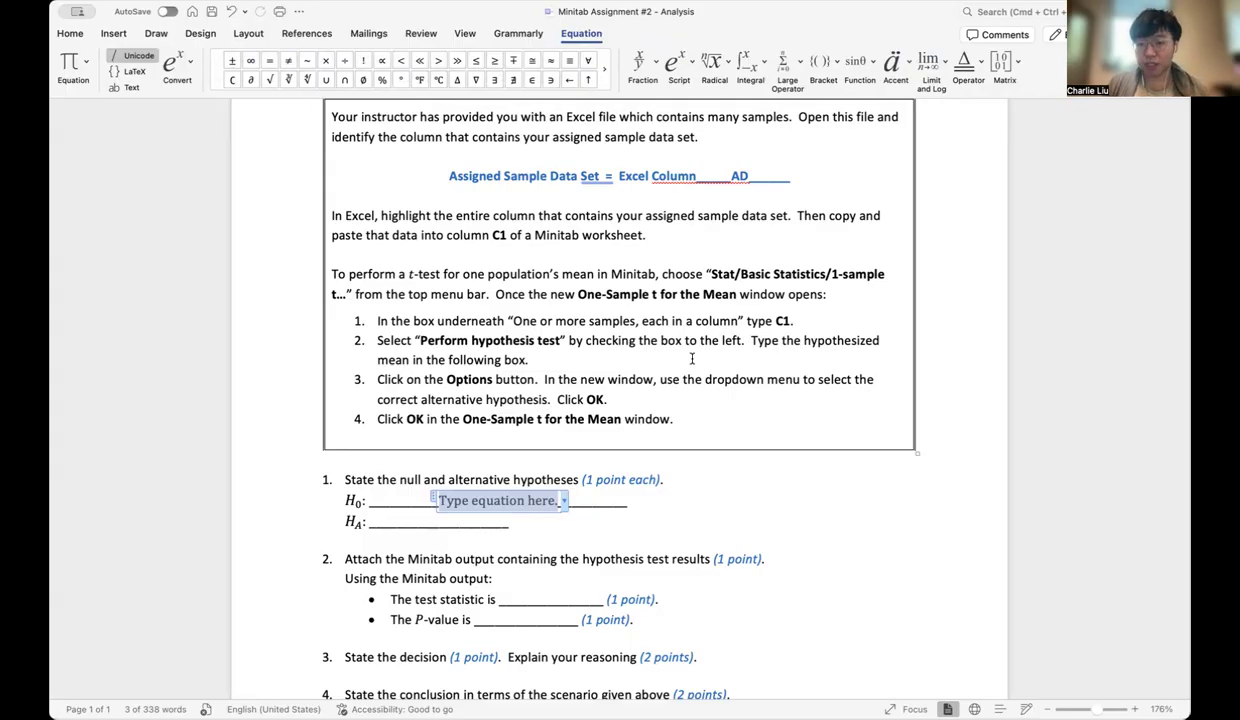
# Check the advertised weight in the scenario, then fill the H0 equation with μ = μ_0
pyautogui.scroll(5, 691, 358)
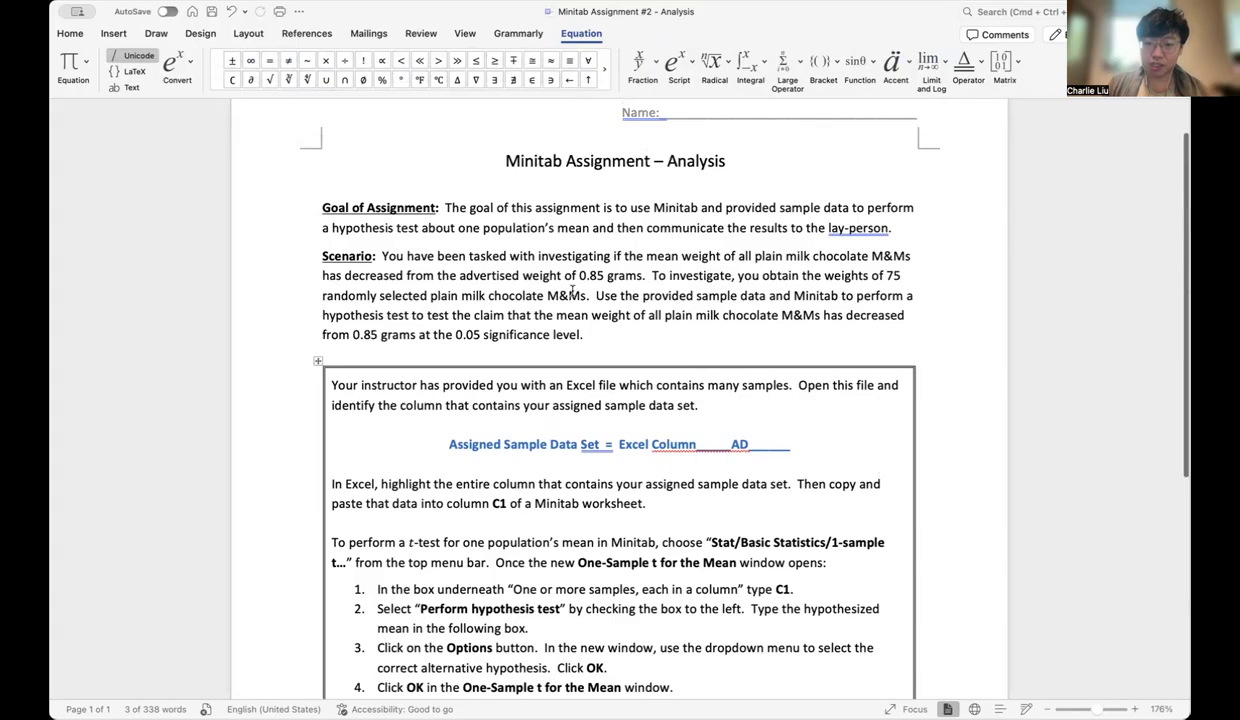
pyautogui.moveTo(581, 275); pyautogui.dragTo(605, 276)
pyautogui.scroll(-1, 608, 354)
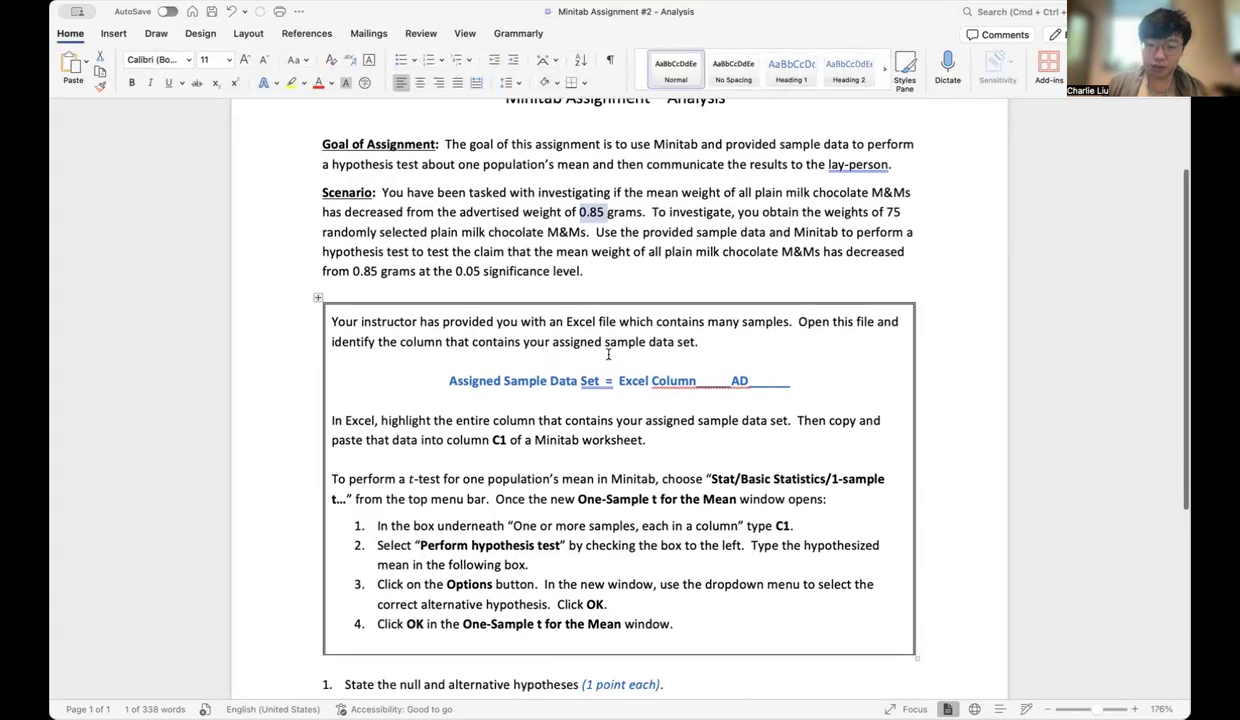
pyautogui.scroll(-2, 608, 354)
pyautogui.click(474, 562)
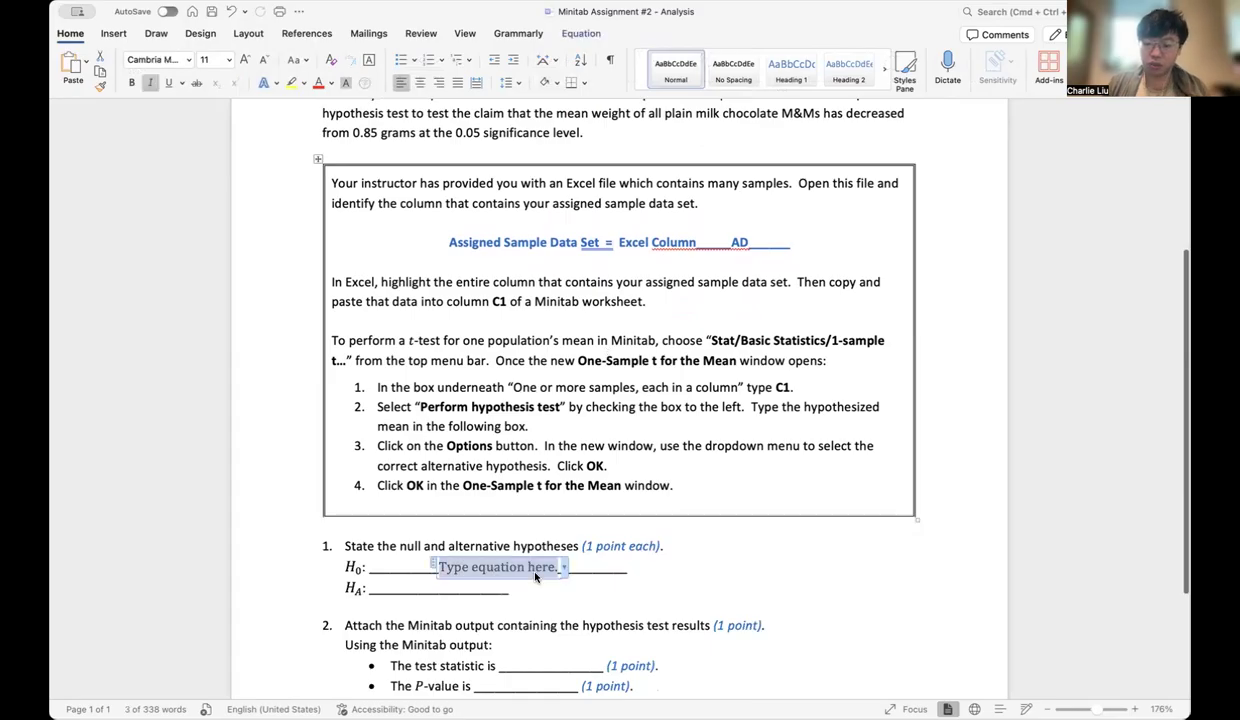
pyautogui.write('\\mu=\\mu _0')
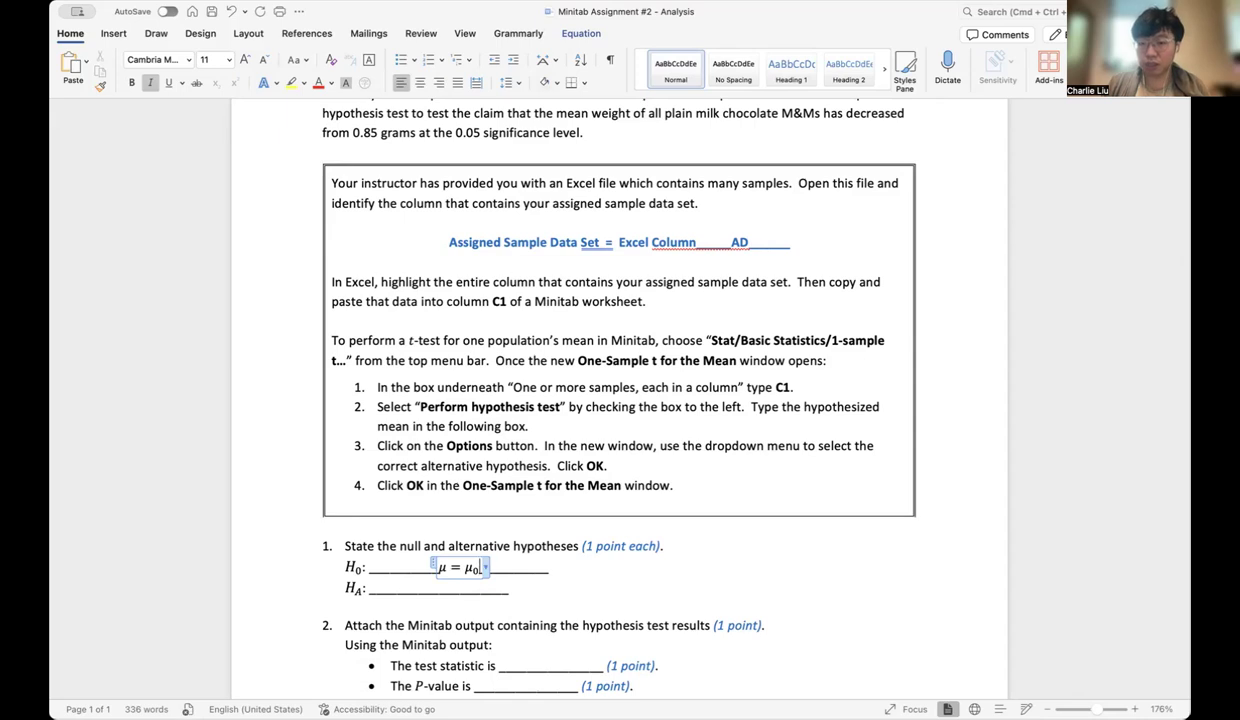
# Replace μ_0 with 0.85g in the H0 equation so it reads μ = 0.85g
pyautogui.press('BackSpace')
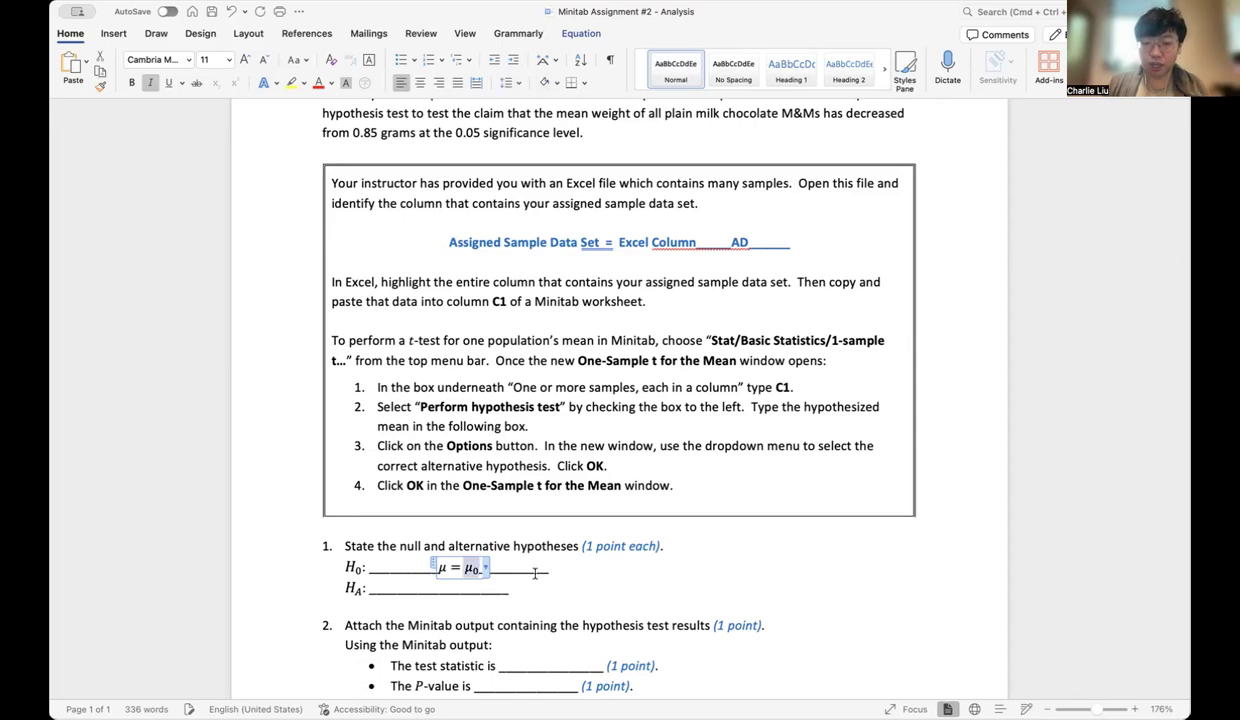
pyautogui.press('BackSpace')
pyautogui.write('.85')
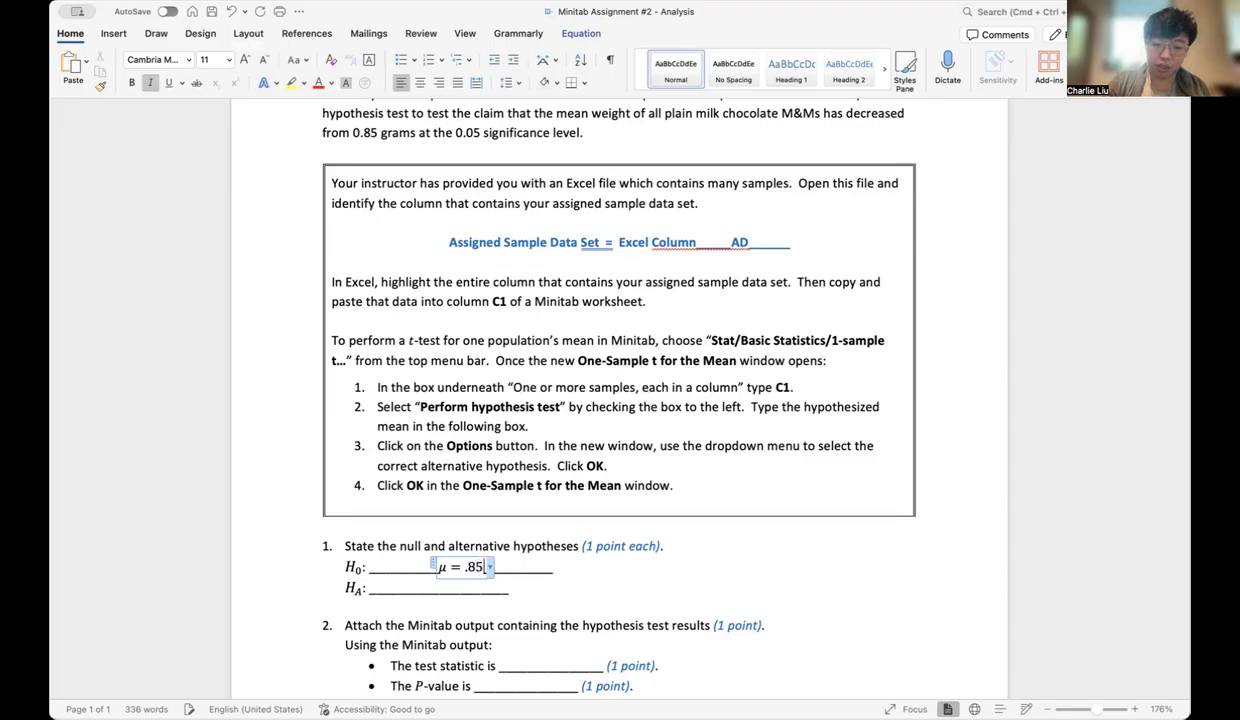
pyautogui.write('g')
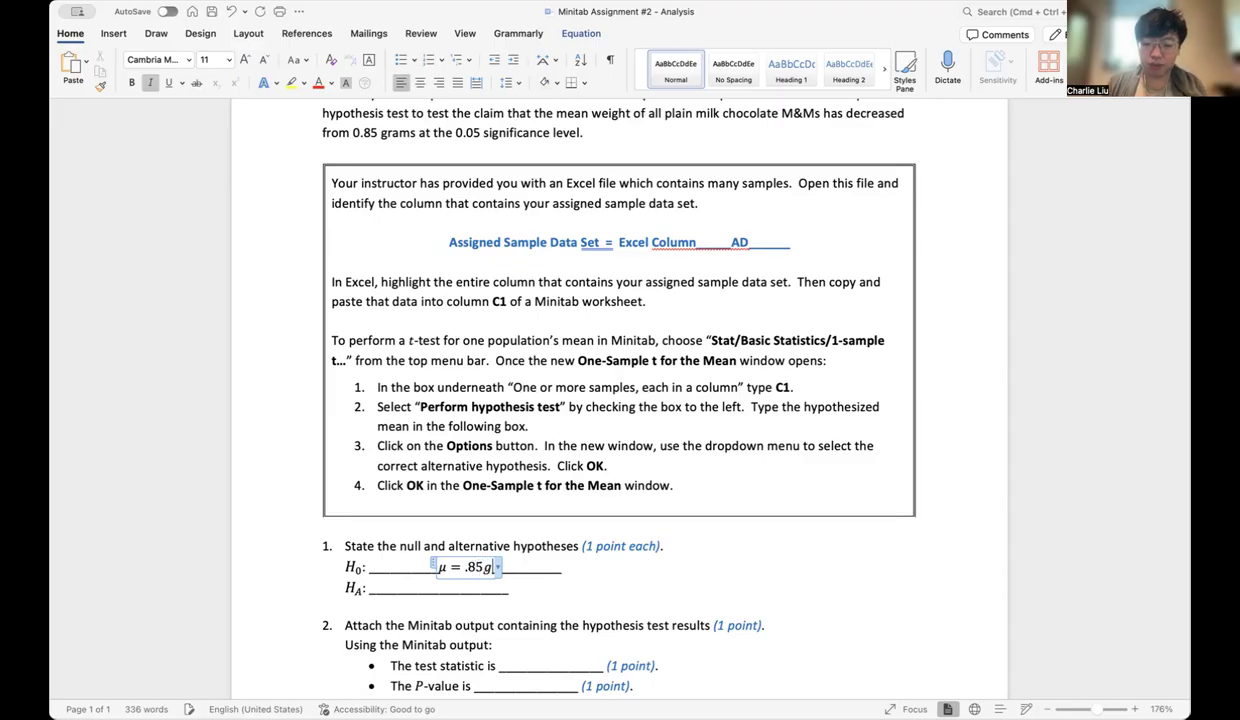
pyautogui.click(466, 567)
pyautogui.write('0')
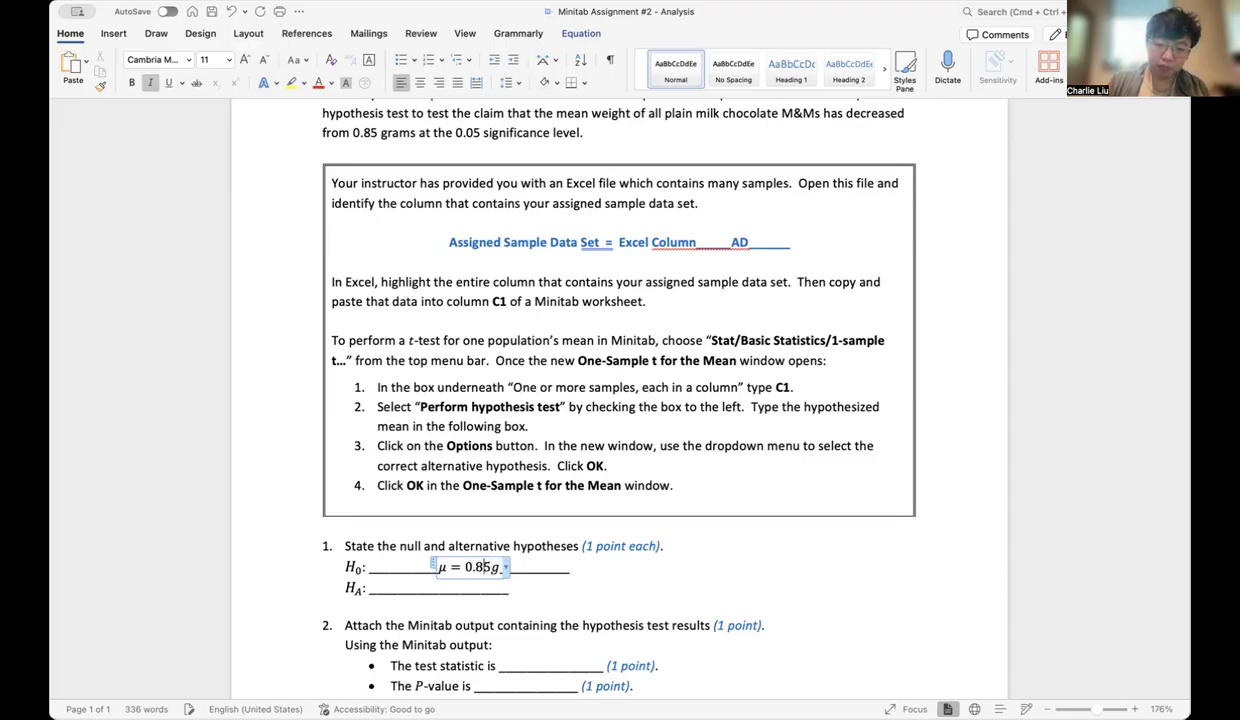
pyautogui.click(668, 581)
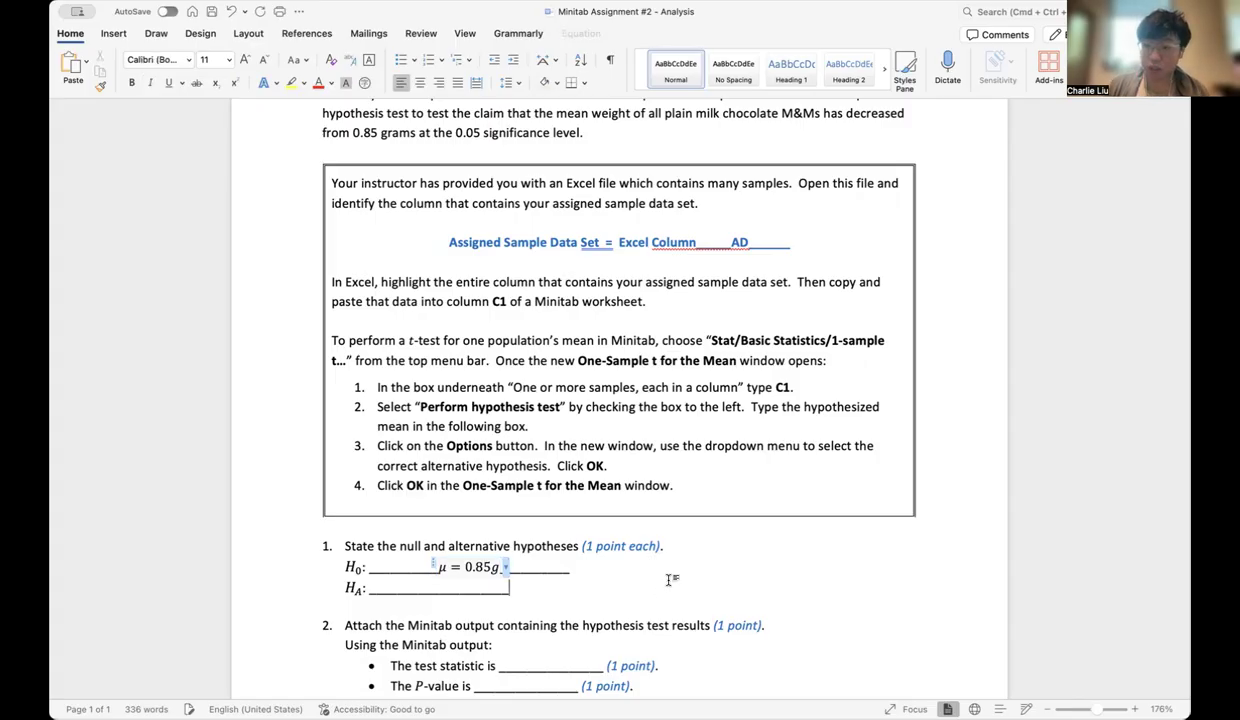
# Copy the H0 equation into the middle of the HA answer line
pyautogui.click(439, 565)
pyautogui.hotkey('shift', 'Right')
pyautogui.hotkey('shift', 'Right')
pyautogui.hotkey('shift', 'Right')
pyautogui.hotkey('shift', 'Right')
pyautogui.hotkey('shift', 'Right')
pyautogui.hotkey('shift', 'Right')
pyautogui.hotkey('shift', 'Right')
pyautogui.hotkey('shift', 'Right')
pyautogui.press('super+c')
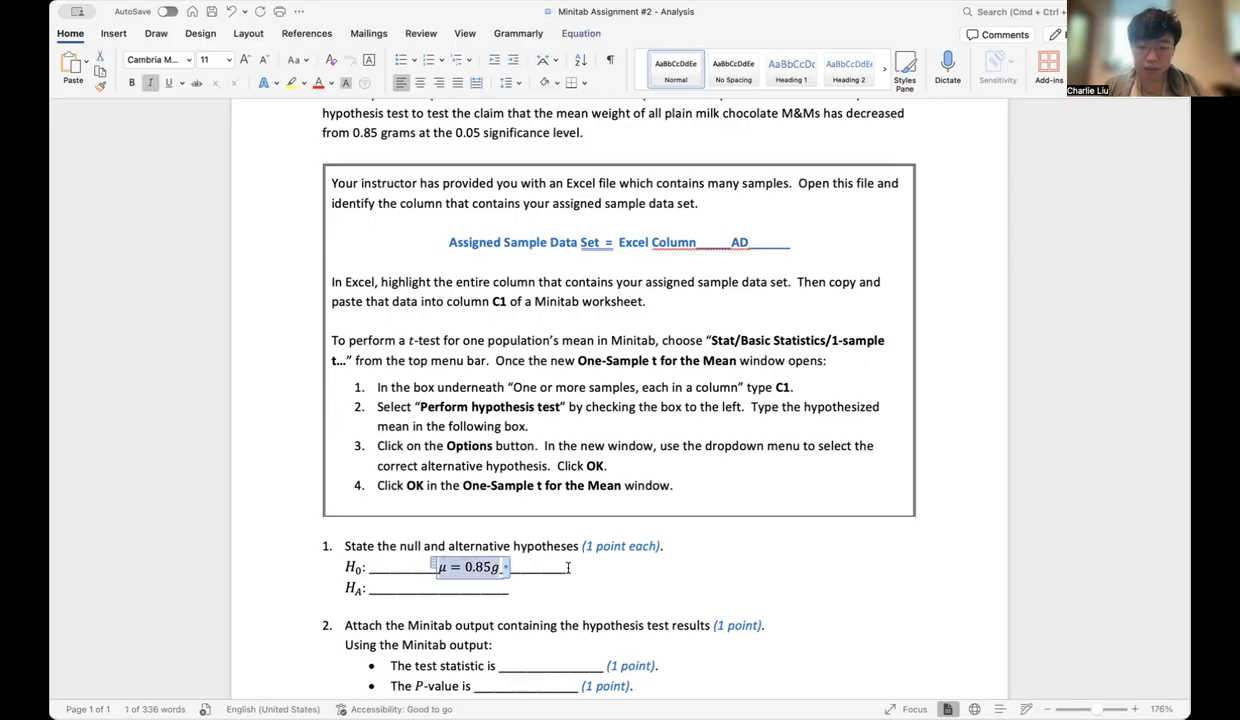
pyautogui.press('Down')
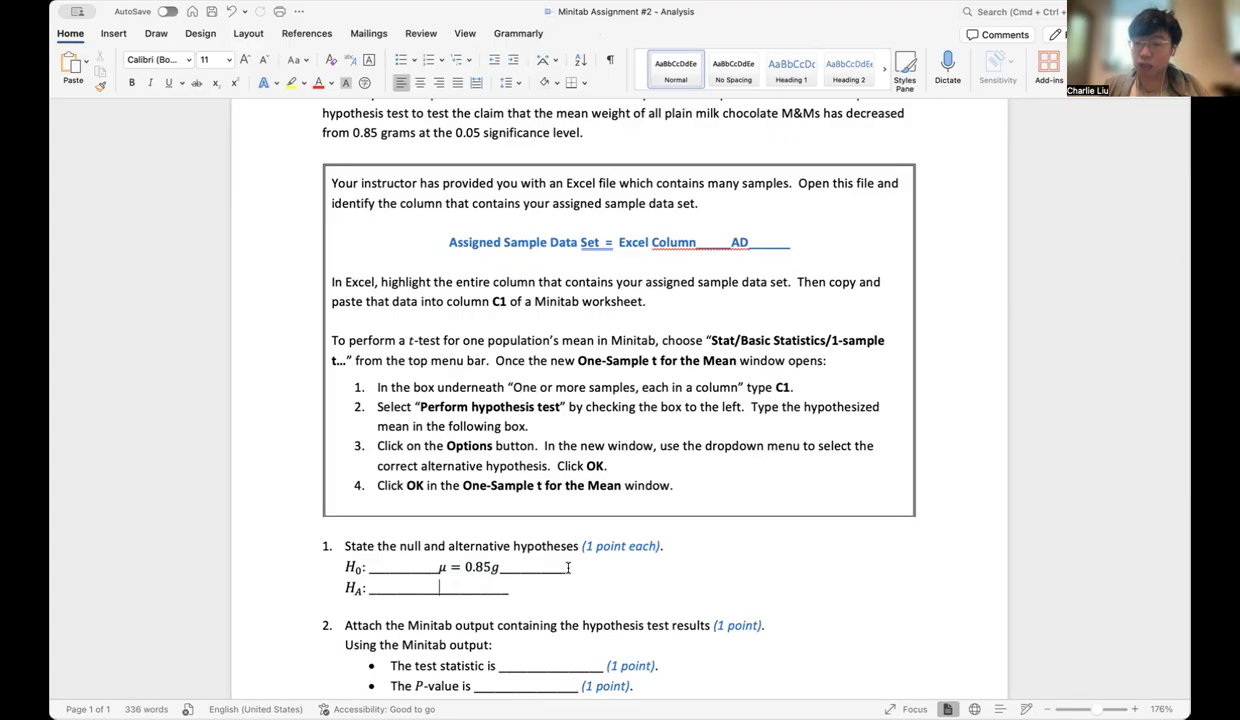
pyautogui.press('super+v')
pyautogui.press('Left')
pyautogui.press('Left')
pyautogui.press('Left')
pyautogui.press('Left')
pyautogui.press('Left')
pyautogui.press('Left')
pyautogui.press('Left')
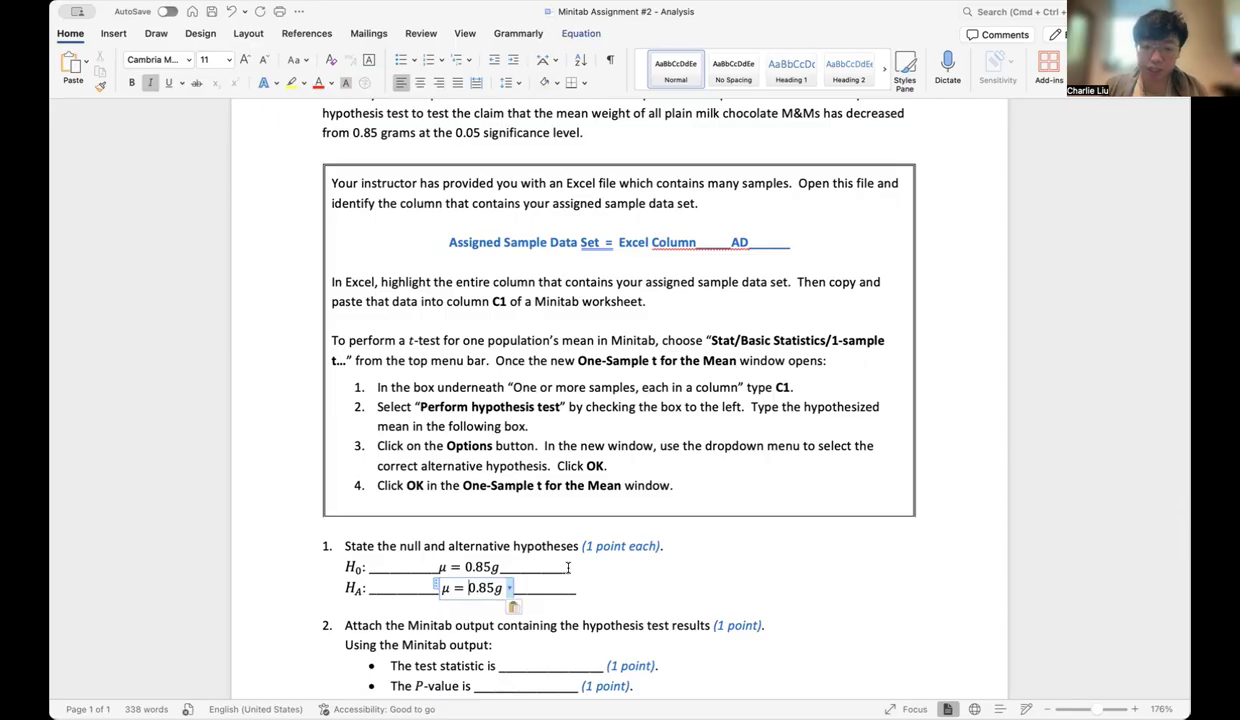
# Change the equals sign in the HA equation to < so it reads μ < 0.85g, checking the claim in the scenario
pyautogui.press('BackSpace')
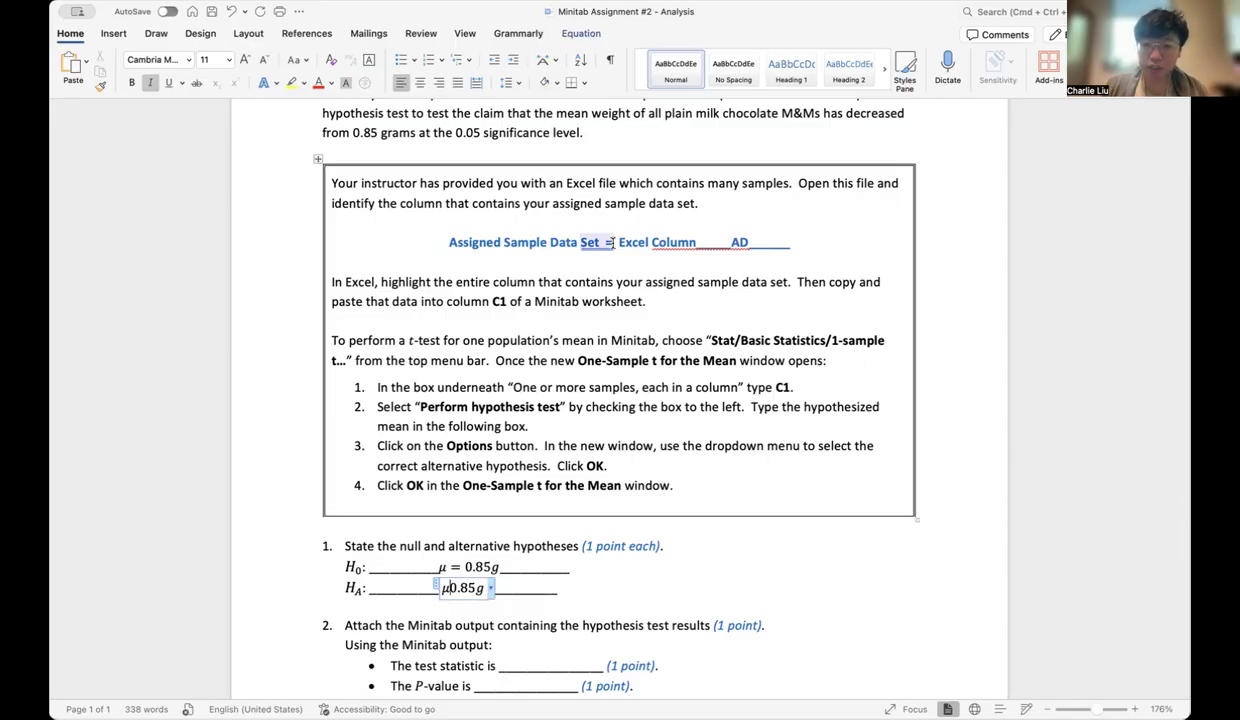
pyautogui.scroll(1, 613, 243)
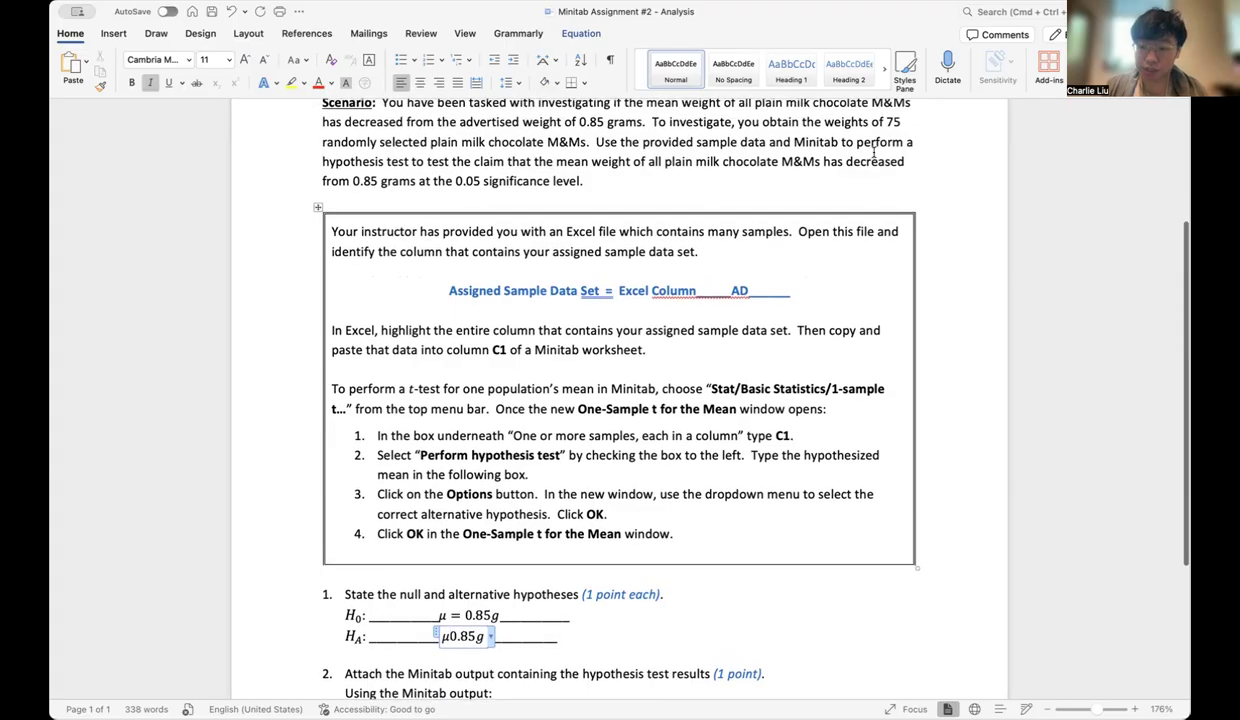
pyautogui.write('<')
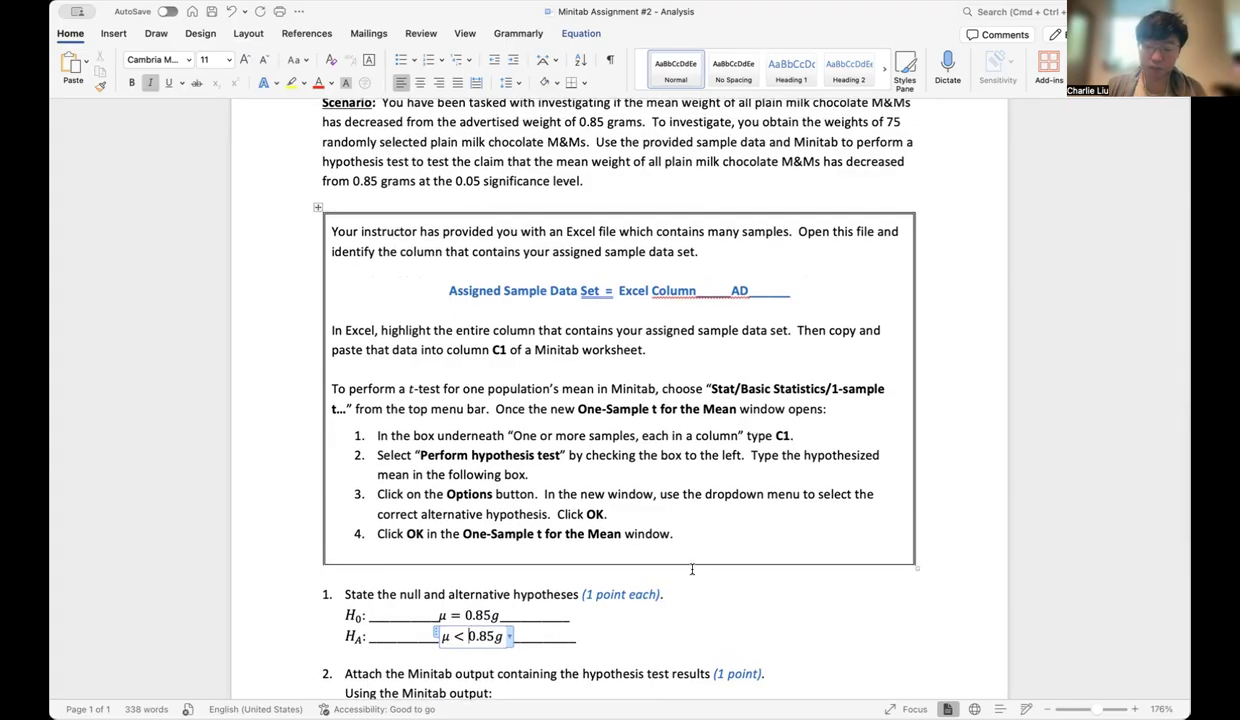
pyautogui.click(578, 639)
pyautogui.scroll(-5, 610, 638)
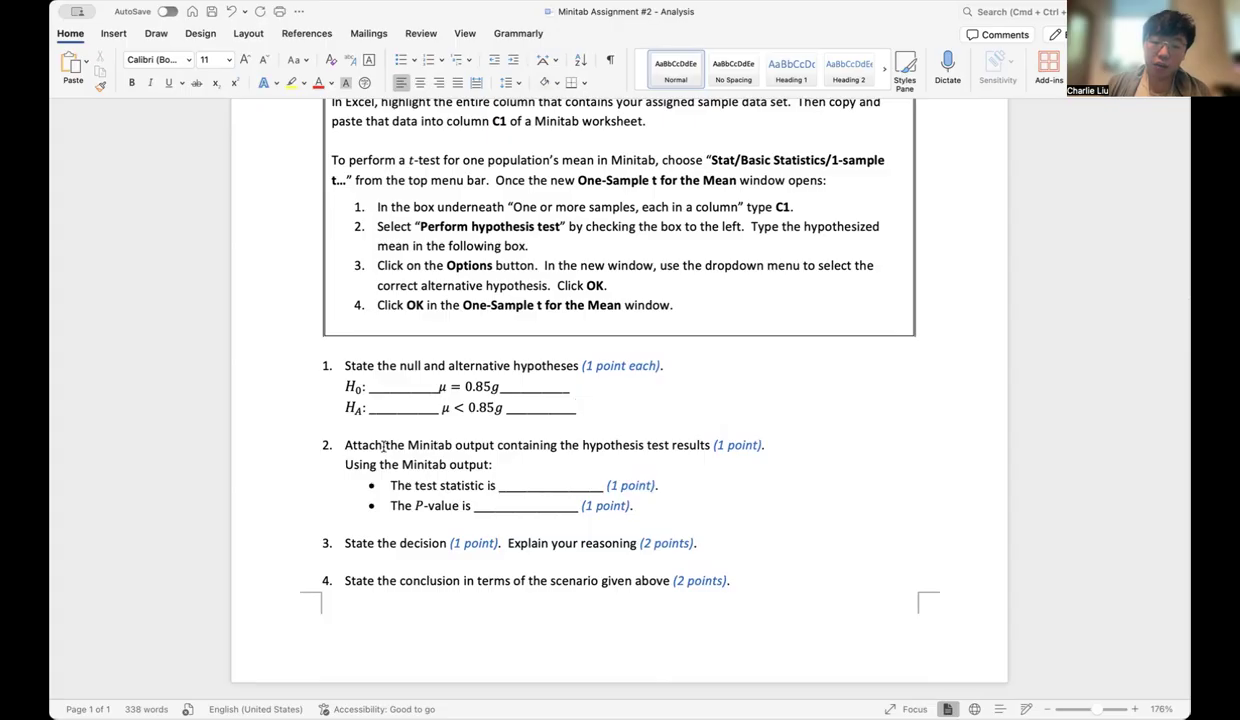
# Read question 2 in the assignment, then switch to Minitab and set the t-test's alternative hypothesis to Mean < hypothesized mean
pyautogui.moveTo(344, 445); pyautogui.dragTo(717, 445)
pyautogui.click(765, 445)
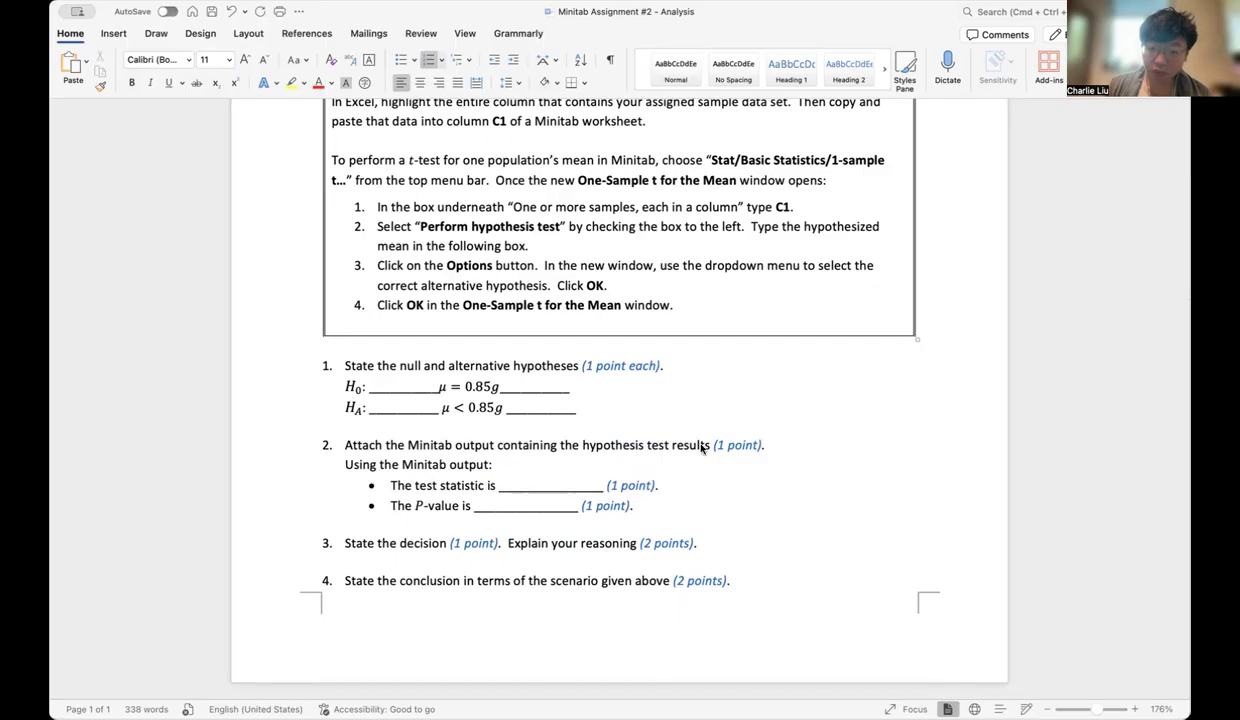
pyautogui.press('super+Tab')
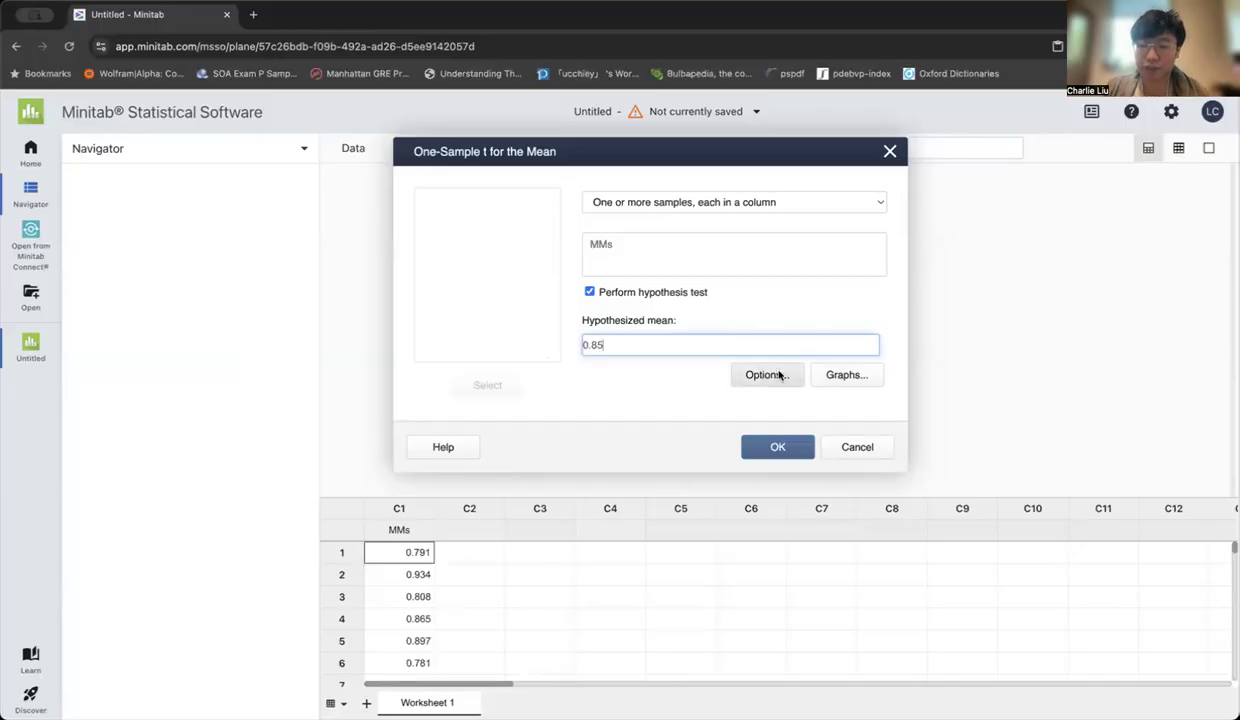
pyautogui.click(765, 374)
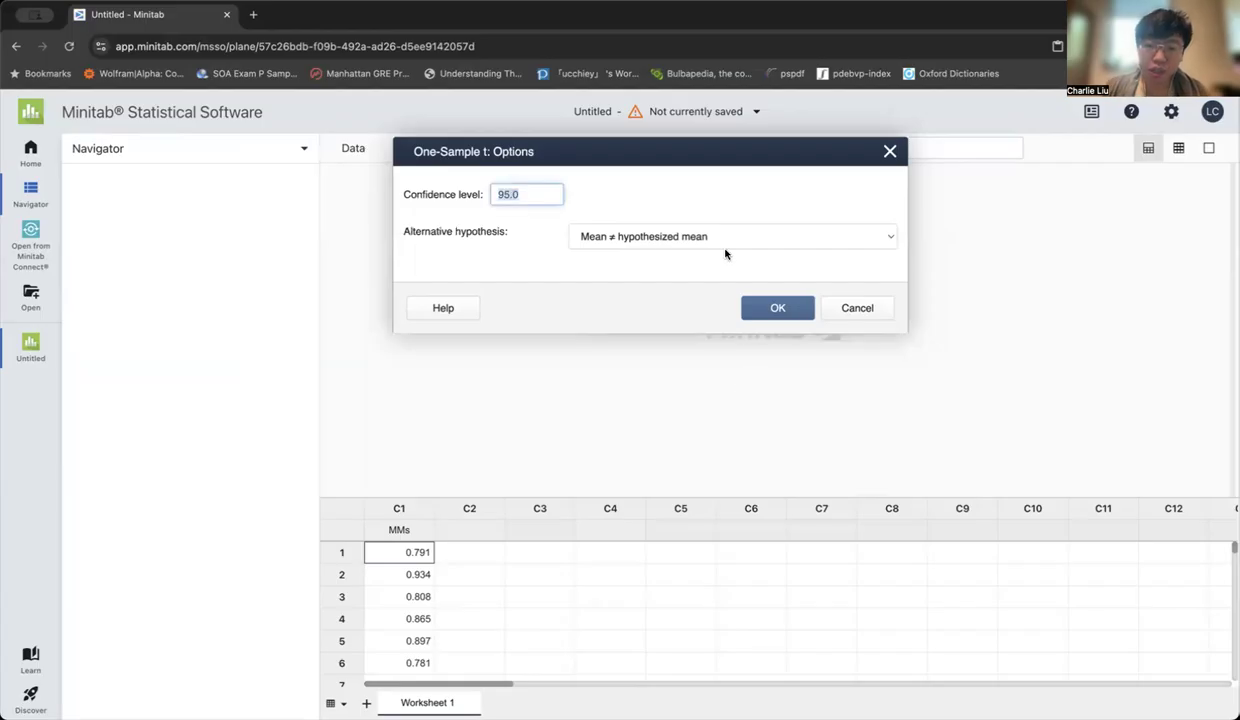
pyautogui.click(673, 240)
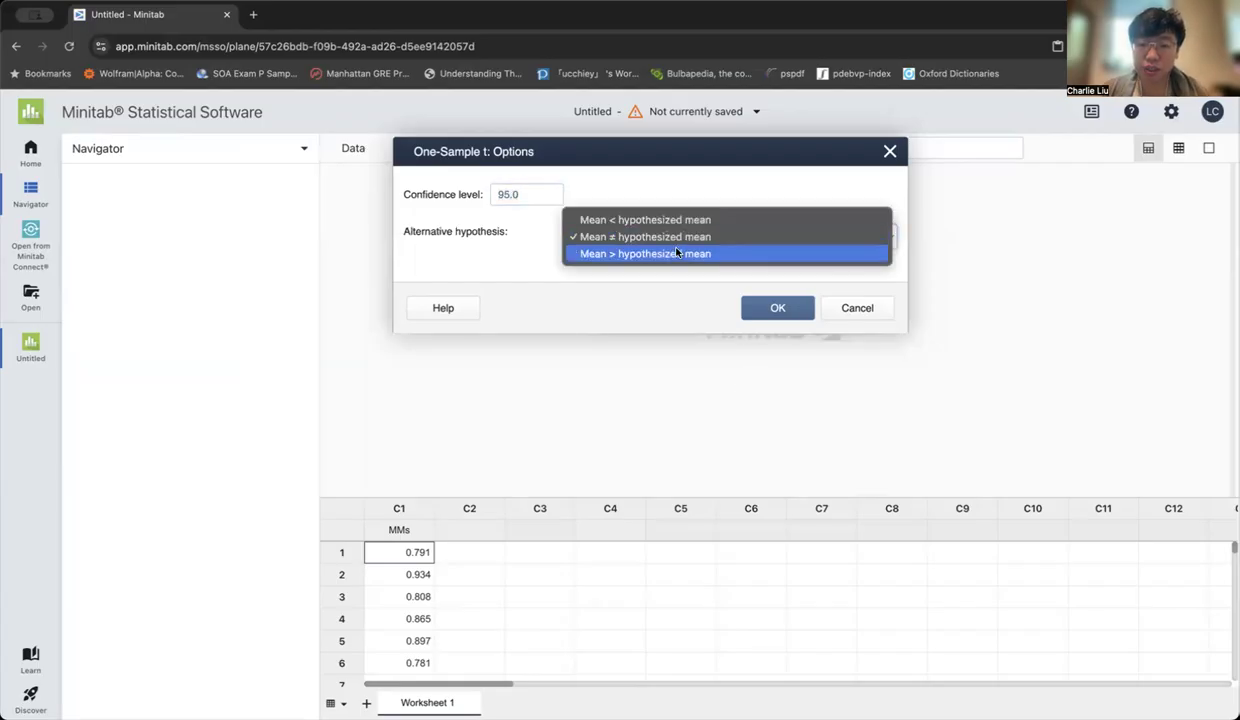
pyautogui.click(673, 219)
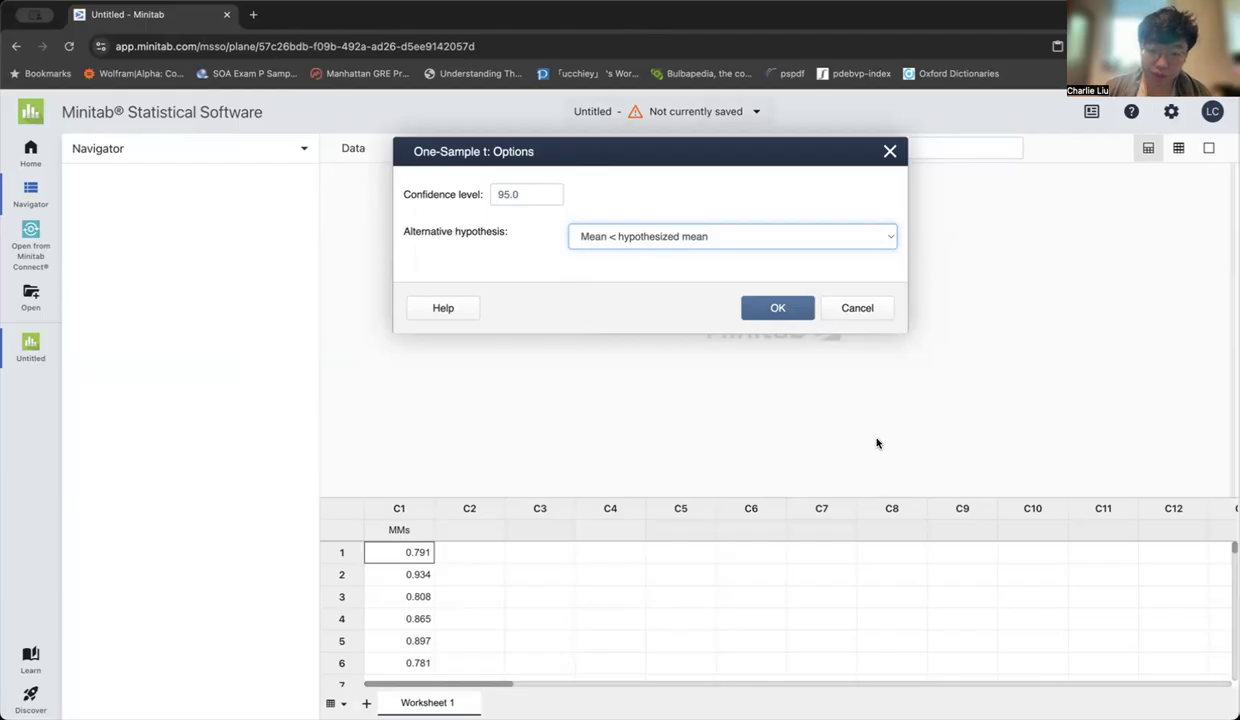
# Check the significance level in the Word scenario, then accept the options with confidence level 95.0 in Minitab and run the one-sample t-test
pyautogui.press('super+Tab')
pyautogui.scroll(5, 664, 341)
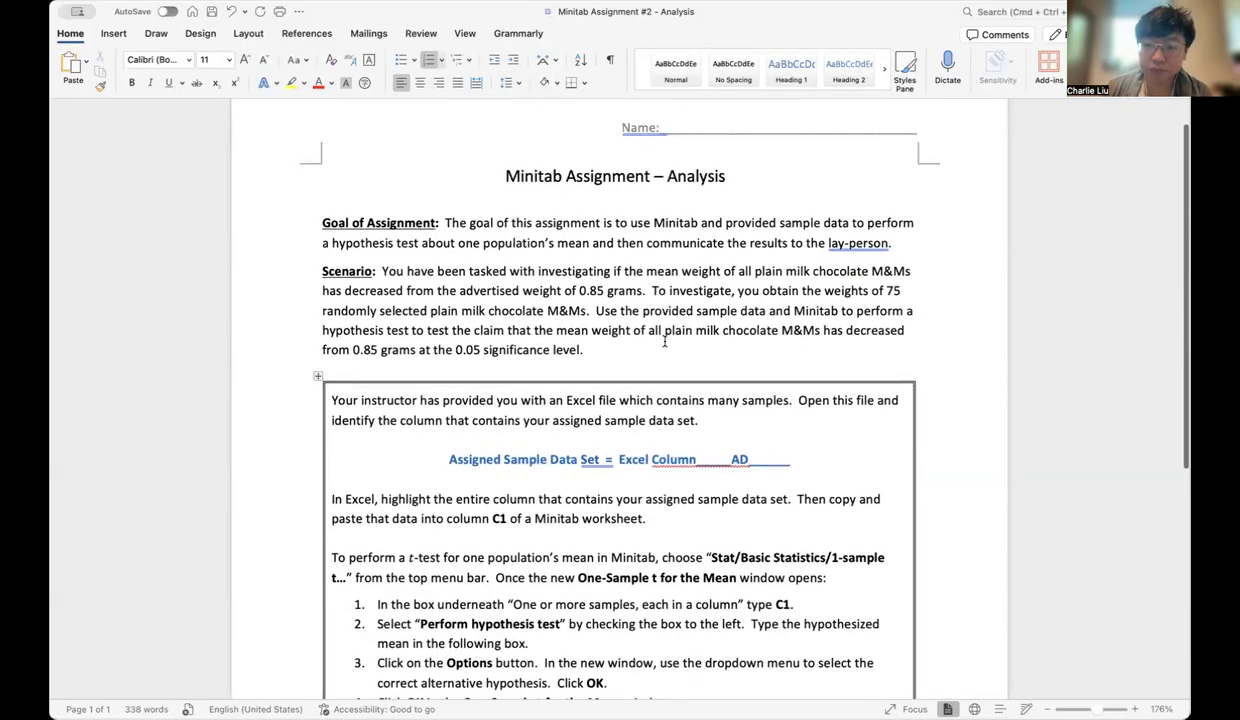
pyautogui.scroll(-2, 664, 341)
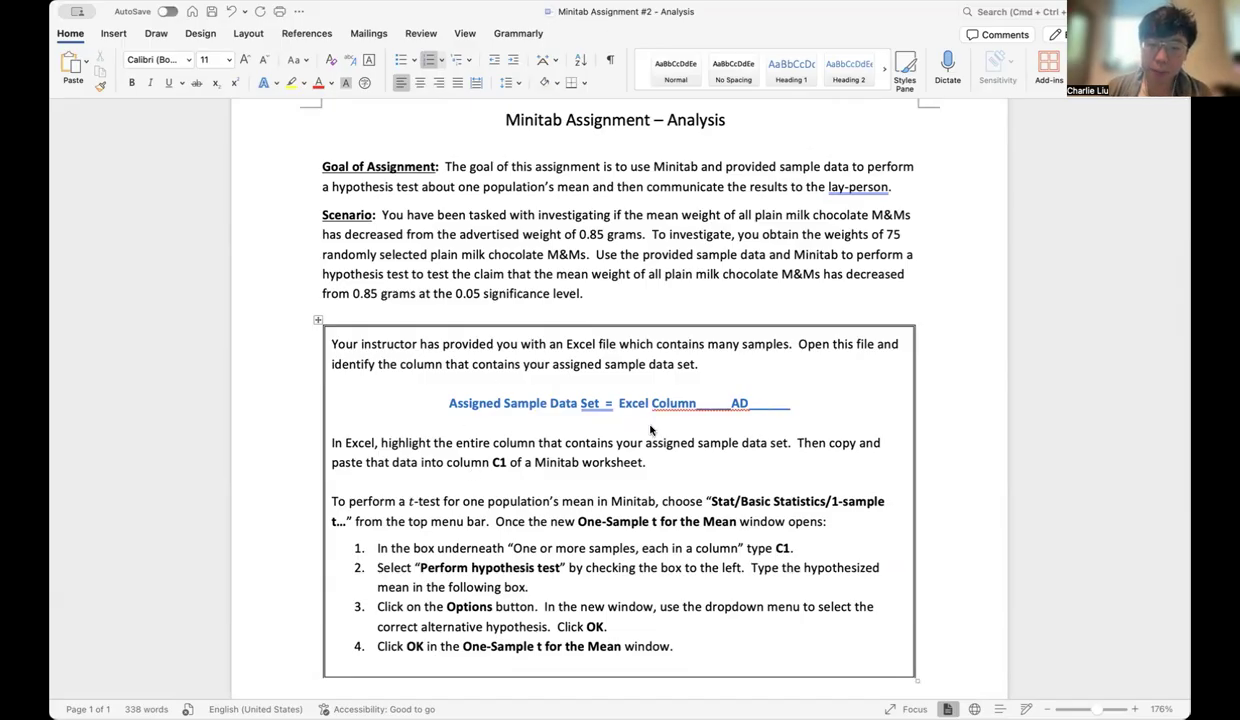
pyautogui.press('super+Tab')
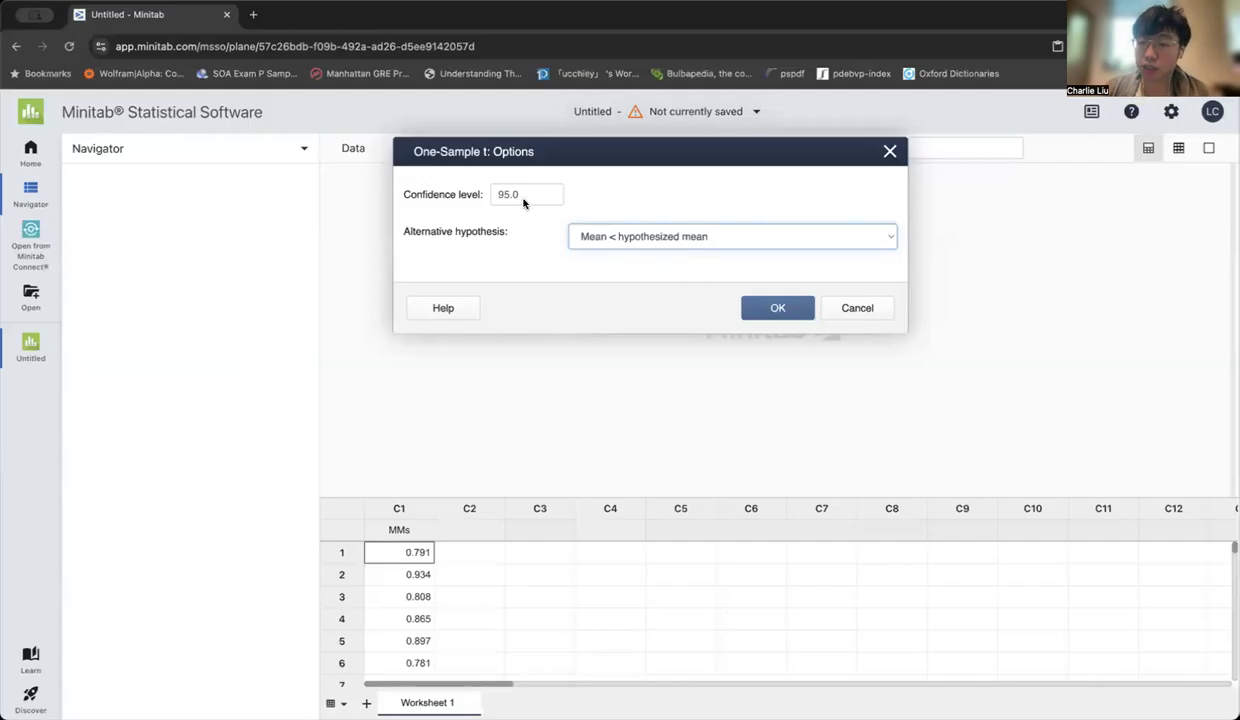
pyautogui.click(778, 309)
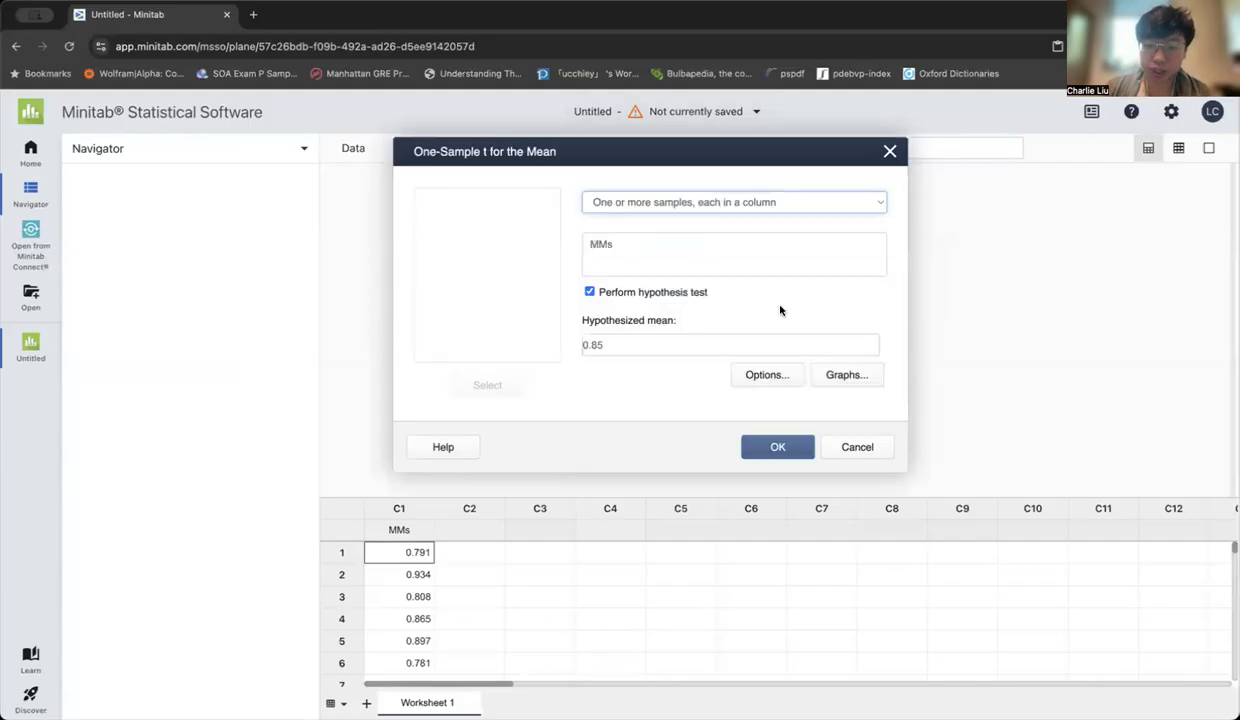
pyautogui.click(774, 450)
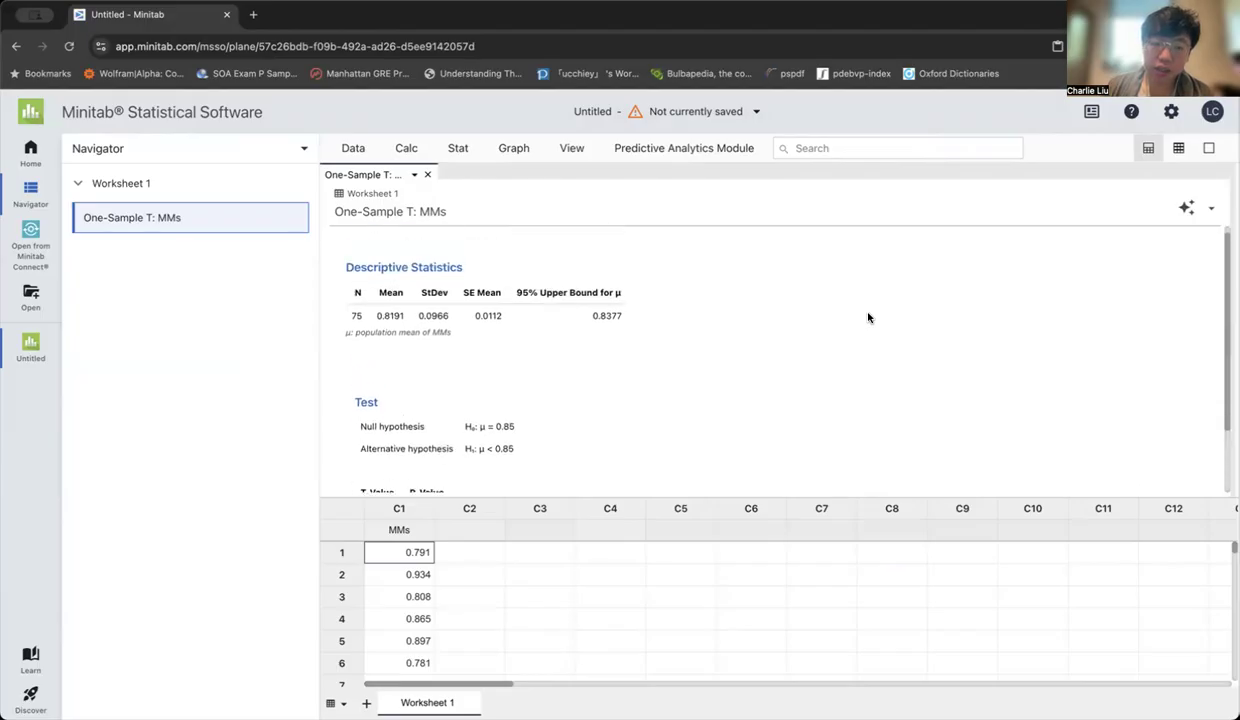
# Review the One-Sample T results for MMs and copy the entire output
pyautogui.scroll(-1, 544, 376)
pyautogui.scroll(1, 544, 376)
pyautogui.scroll(-1, 544, 376)
pyautogui.scroll(1, 544, 376)
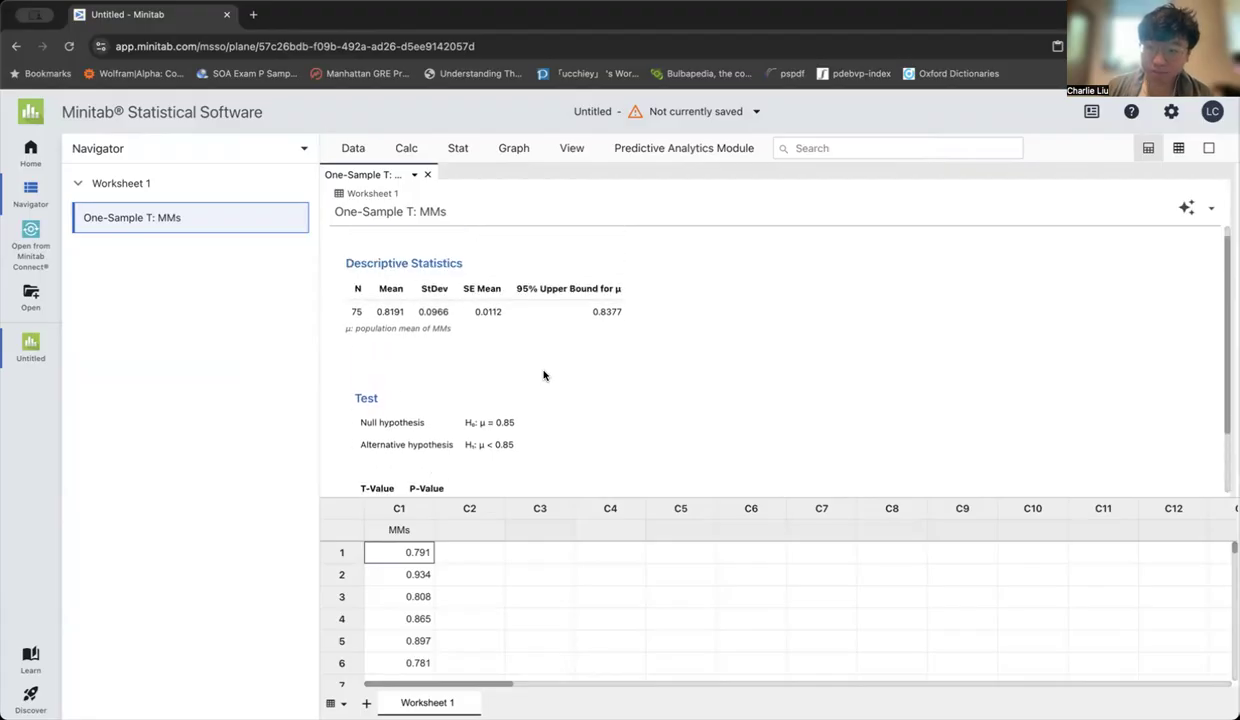
pyautogui.click(1212, 209)
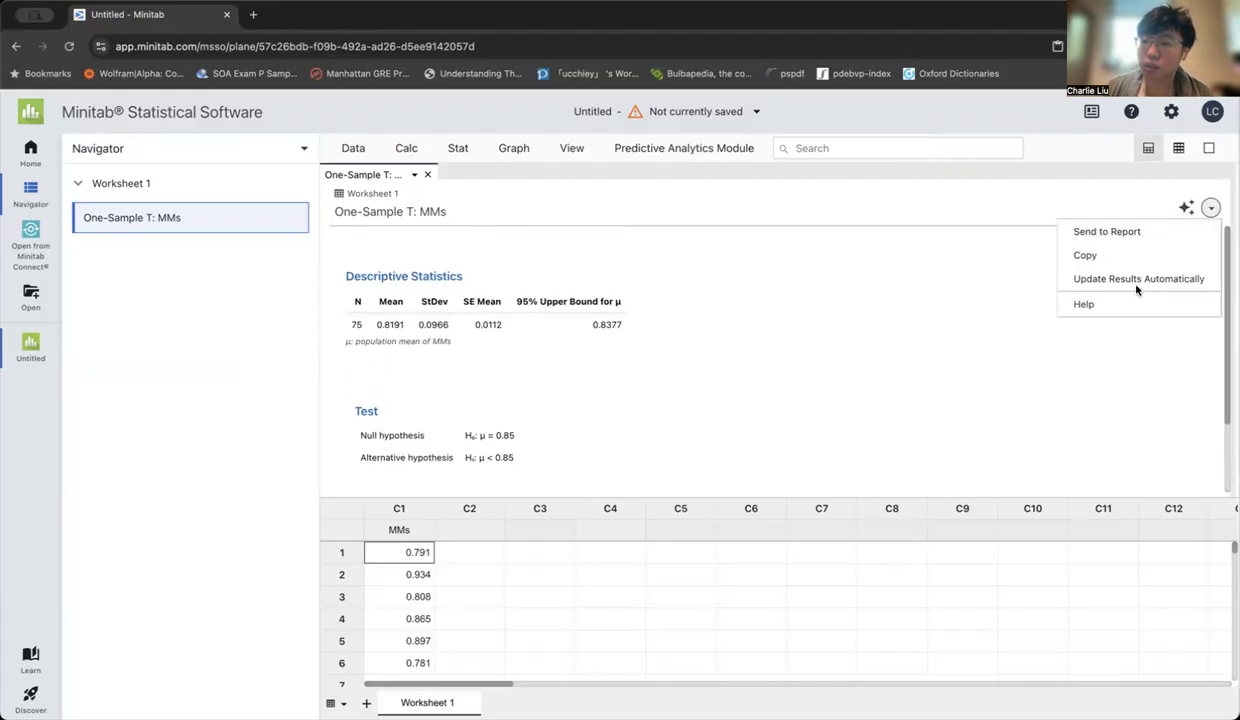
pyautogui.click(1085, 255)
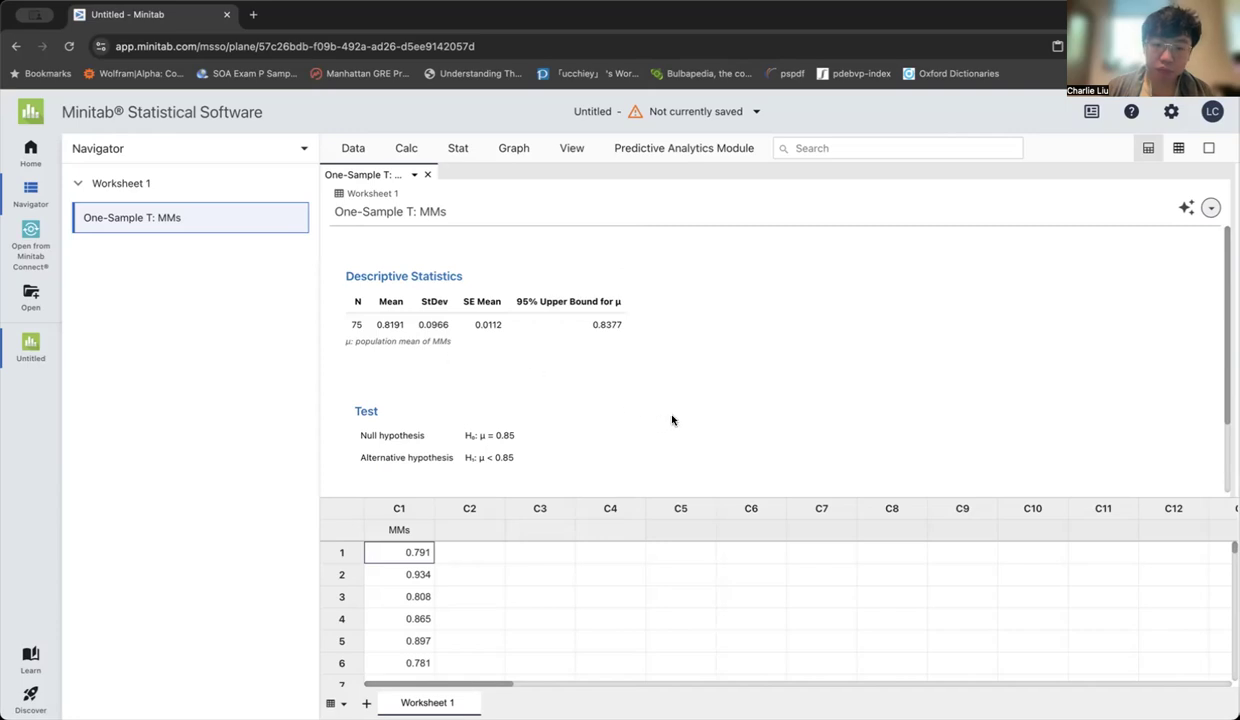
# Switch to the Word assignment and open up blank lines under question 2, above "Using the Minitab output:"
pyautogui.press('super+Tab')
pyautogui.scroll(-4, 546, 504)
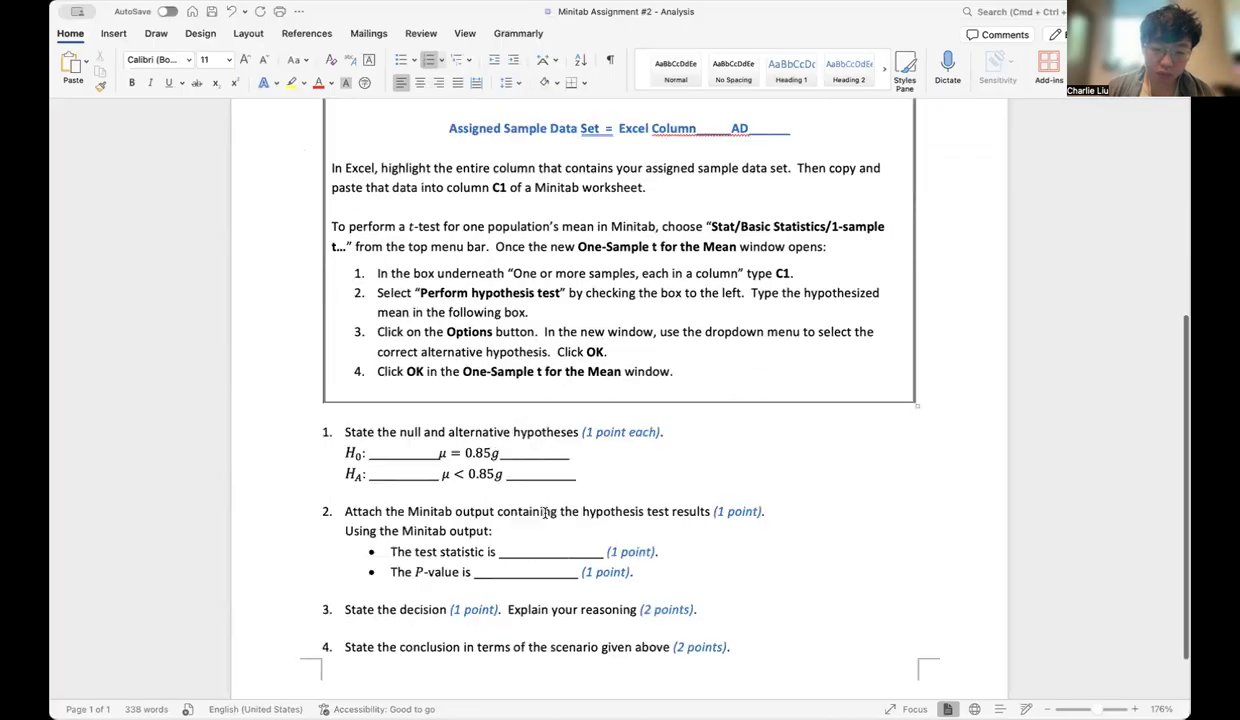
pyautogui.click(766, 463)
pyautogui.press('Left')
pyautogui.press('Left')
pyautogui.press('Left')
pyautogui.press('Left')
pyautogui.press('Left')
pyautogui.press('Left')
pyautogui.press('Left')
pyautogui.press('Left')
pyautogui.press('Left')
pyautogui.press('Left')
pyautogui.press('Left')
pyautogui.press('Left')
pyautogui.press('Left')
pyautogui.press('Left')
pyautogui.press('Left')
pyautogui.press('Left')
pyautogui.press('Left')
pyautogui.press('Left')
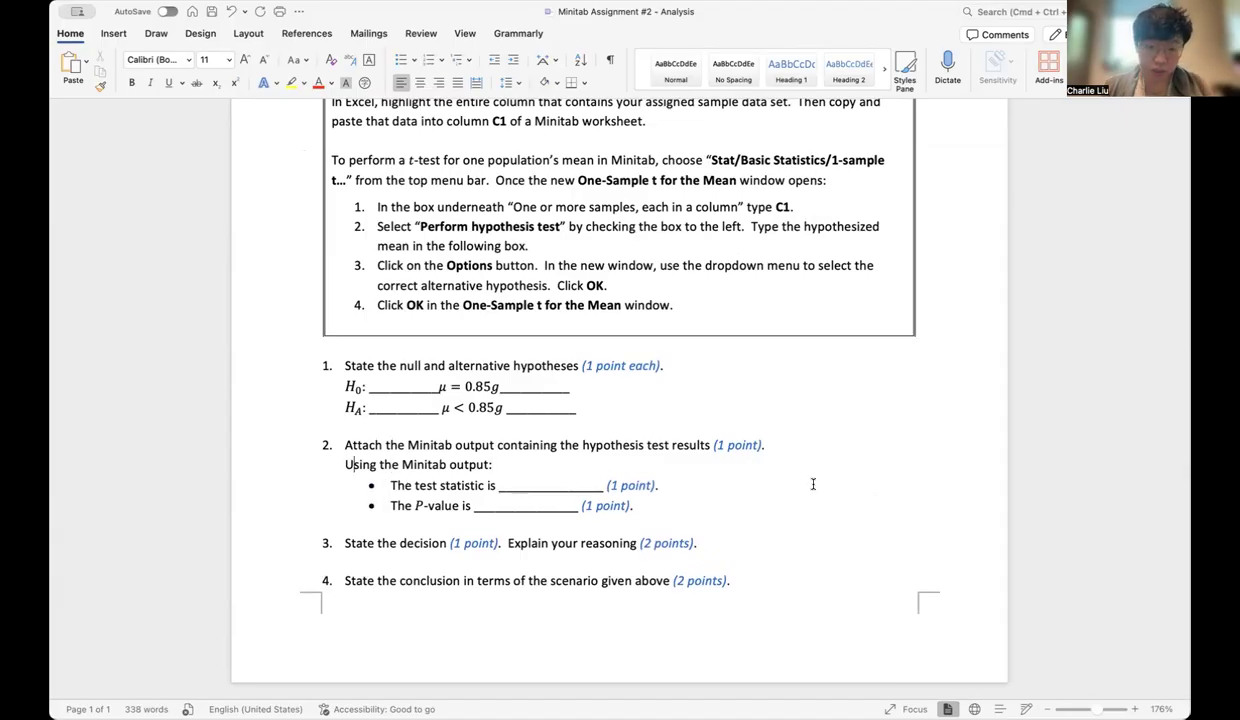
pyautogui.press('Return')
pyautogui.press('Return')
pyautogui.press('Up')
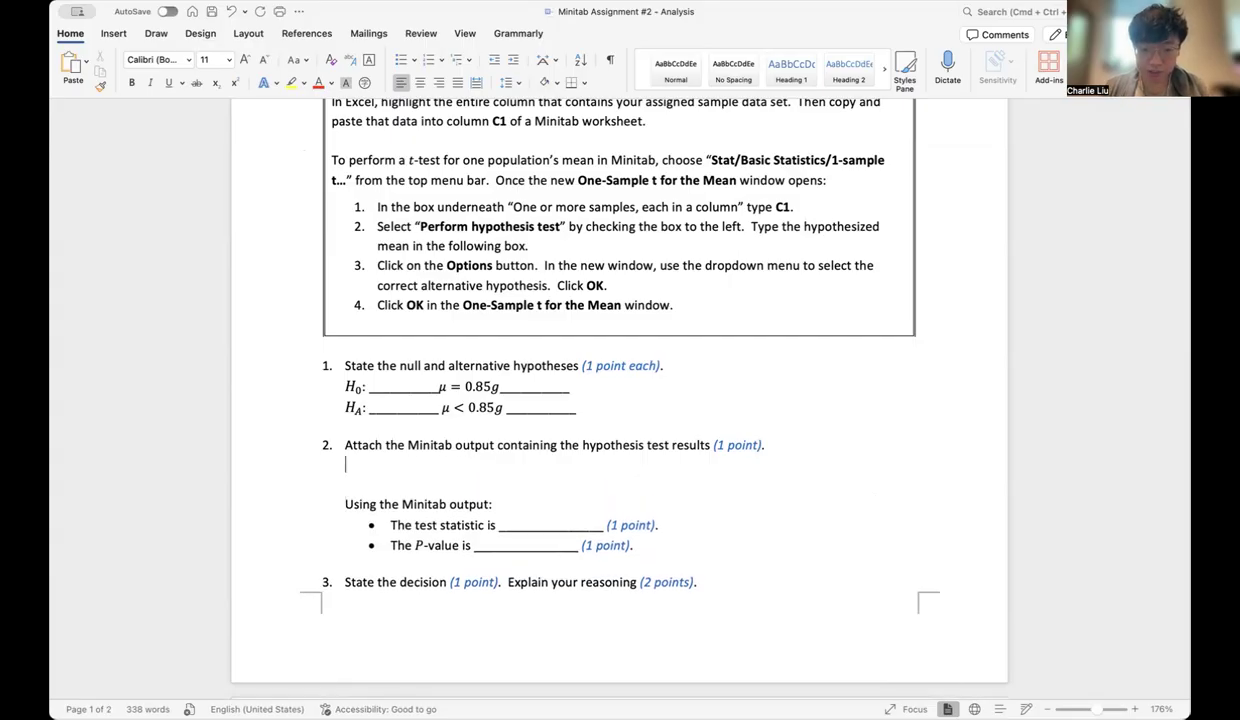
# Paste the copied Minitab output under question 2 and set its paste option to Paste List Without Merging
pyautogui.write('Worksheet 1 One-Sample T: MMs Descriptive Statistics N\tMean\tStDev\tSE Mean 75\t0.8191\t0.0966\t0.0112 μ: population mean of MMs Test Null hypothesis\tH₀: μ = 0.85 Alternative hypothesis\tH₁: μ < 0.85 T-Value\tP-Value -2.77\t0.004')
pyautogui.scroll(6, 781, 416)
pyautogui.scroll(1, 781, 416)
pyautogui.scroll(-8, 781, 416)
pyautogui.scroll(-4, 780, 414)
pyautogui.scroll(3, 783, 380)
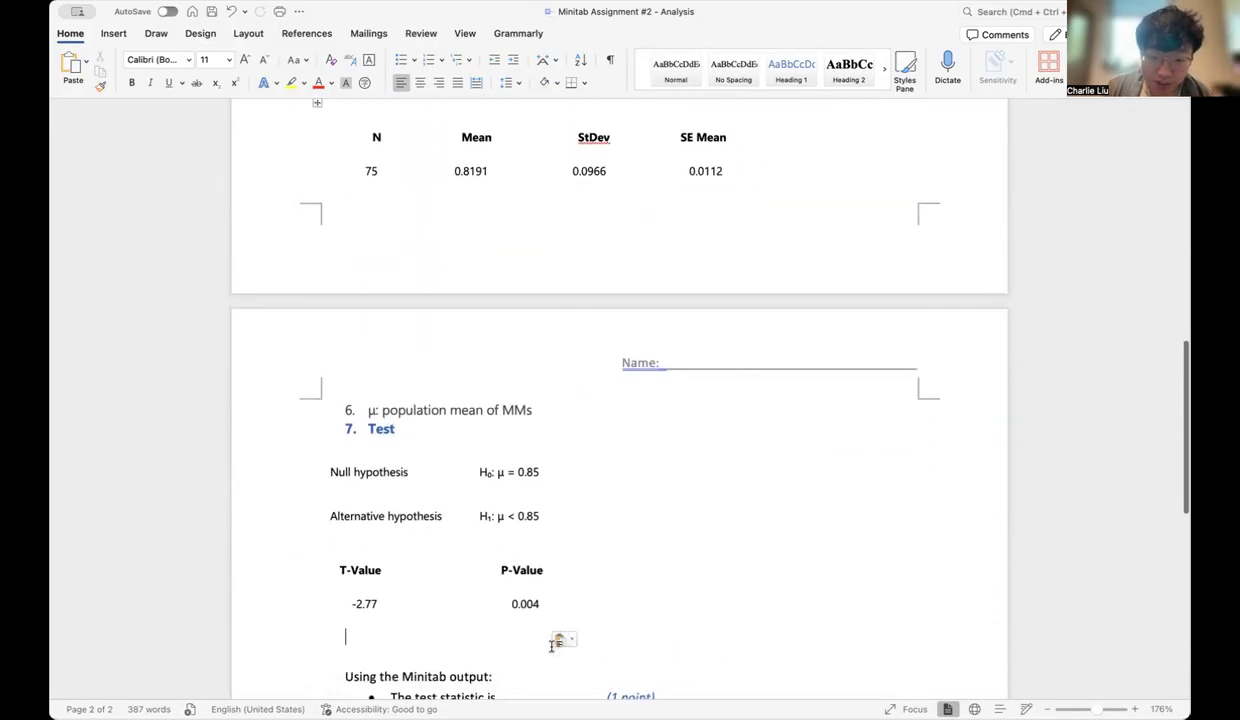
pyautogui.click(559, 639)
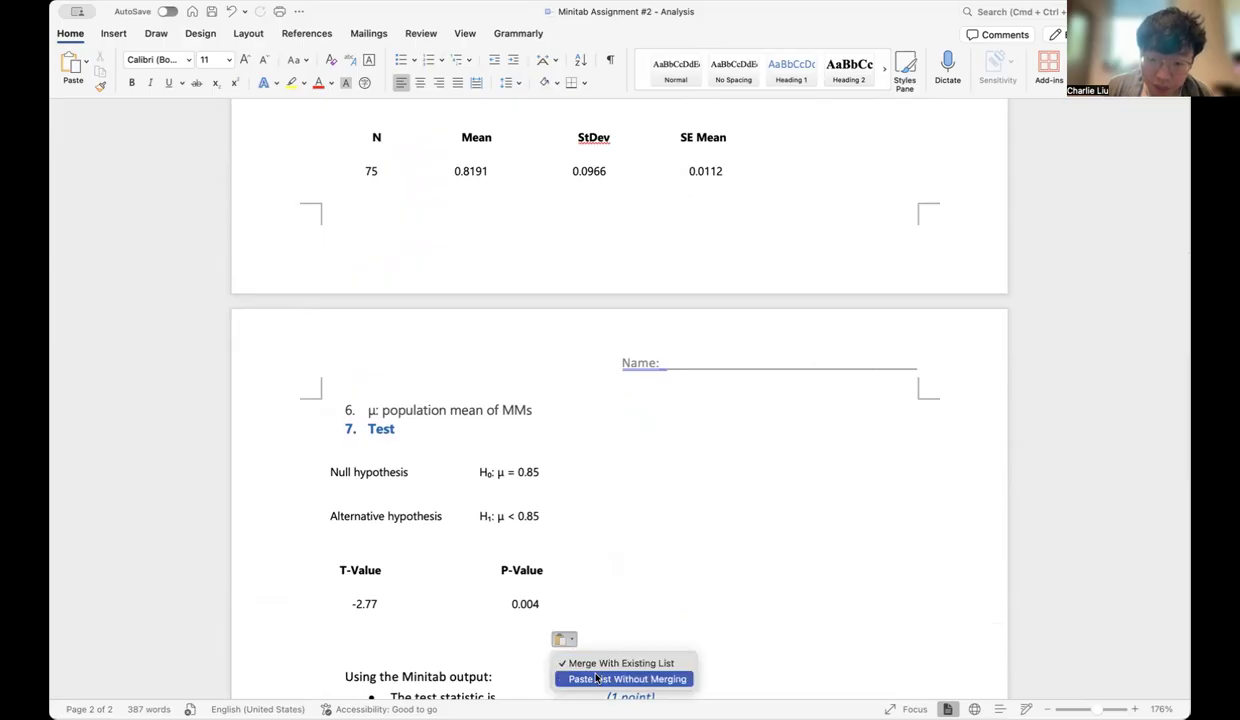
pyautogui.click(628, 681)
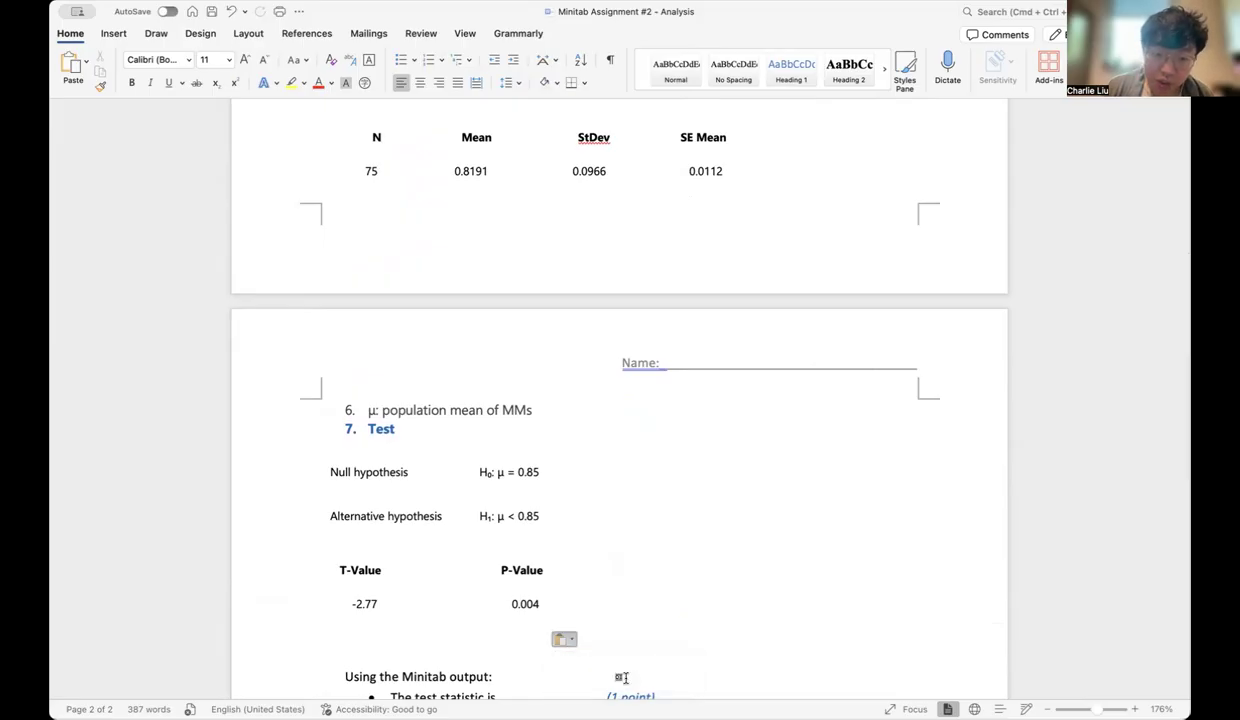
pyautogui.scroll(3, 626, 460)
pyautogui.scroll(1, 627, 455)
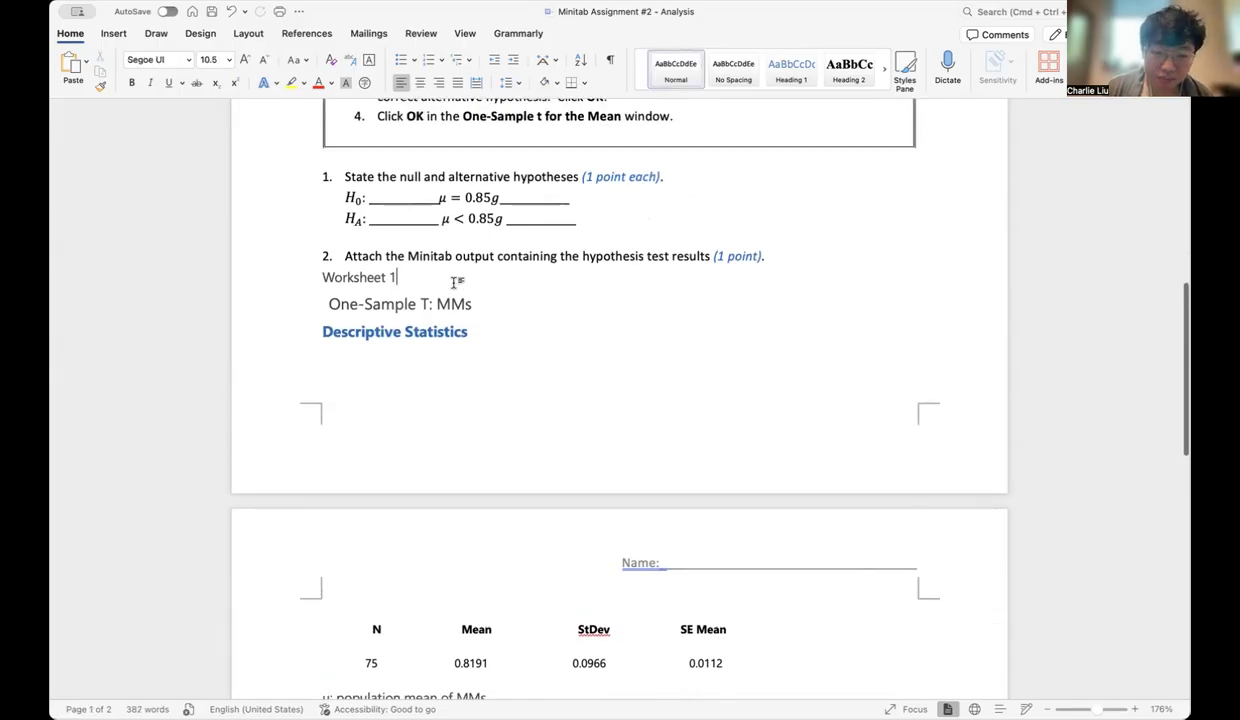
# Delete the "Worksheet 1" line and add blank lines above "One-Sample T: MMs" so the whole output starts on page 2
pyautogui.click(273, 276)
pyautogui.press('BackSpace')
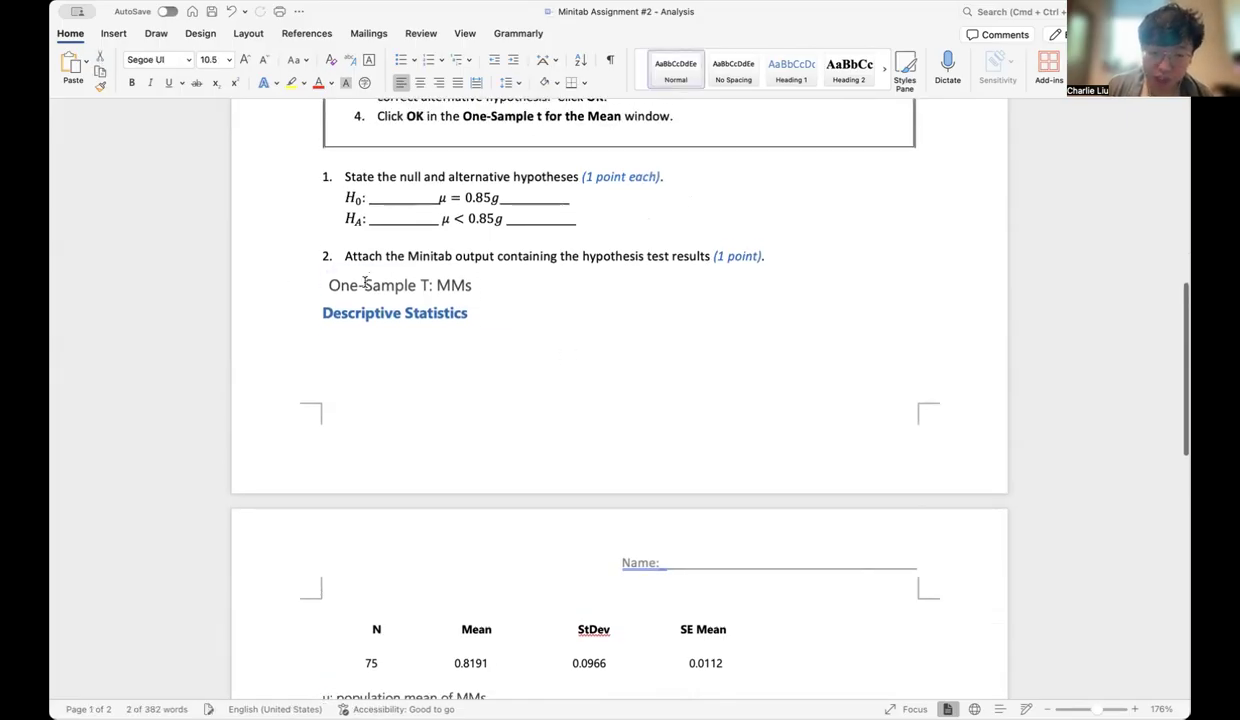
pyautogui.press('Return')
pyautogui.scroll(-5, 479, 404)
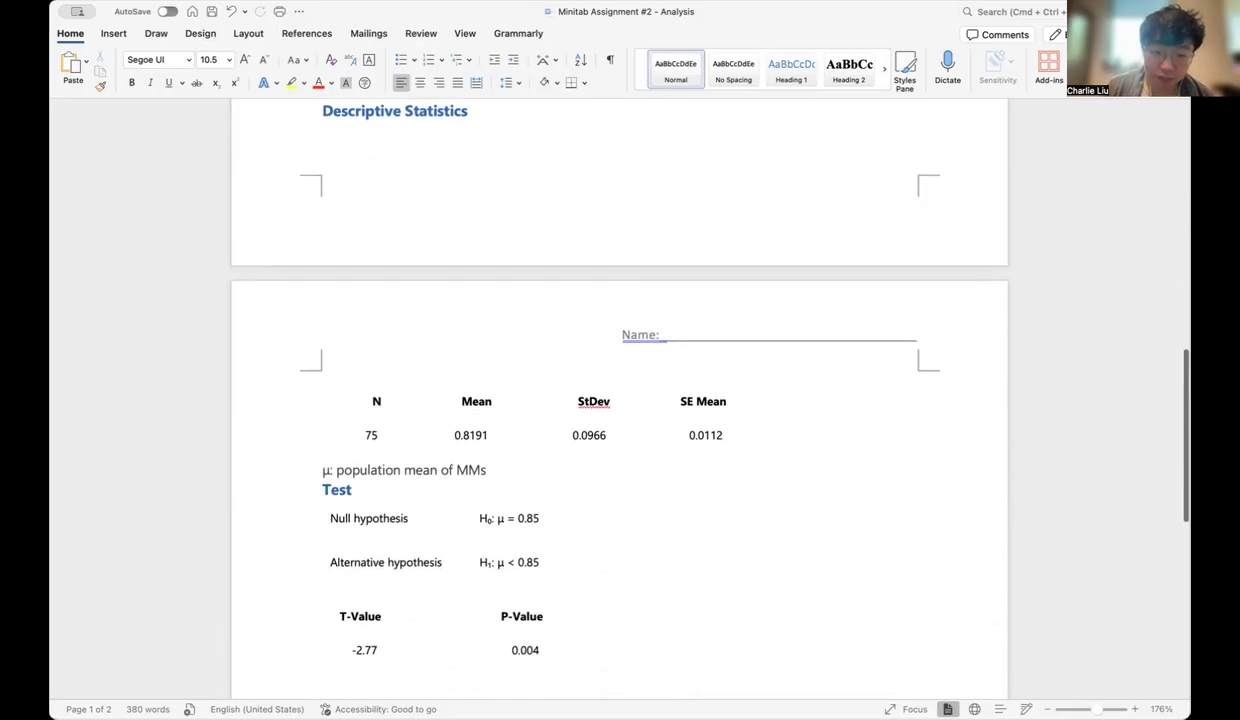
pyautogui.scroll(3, 479, 404)
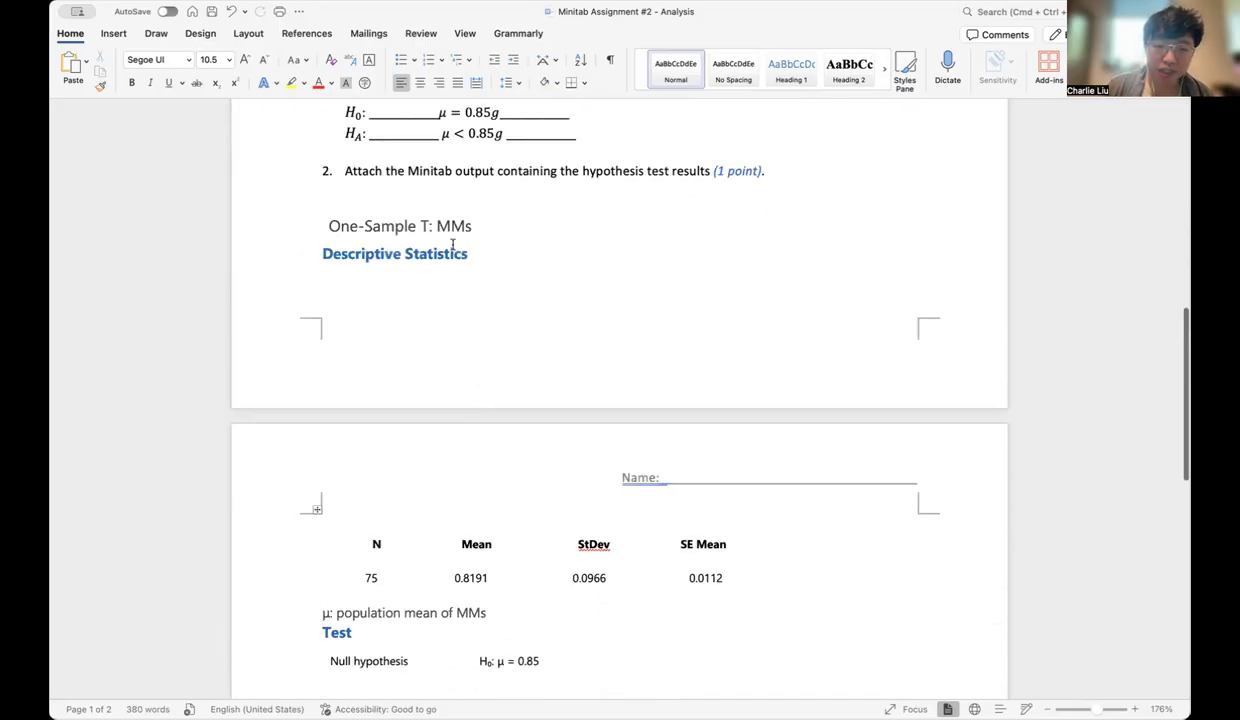
pyautogui.press('Return')
pyautogui.press('Return')
pyautogui.press('Return')
pyautogui.press('Return')
pyautogui.press('Return')
pyautogui.scroll(-6, 376, 490)
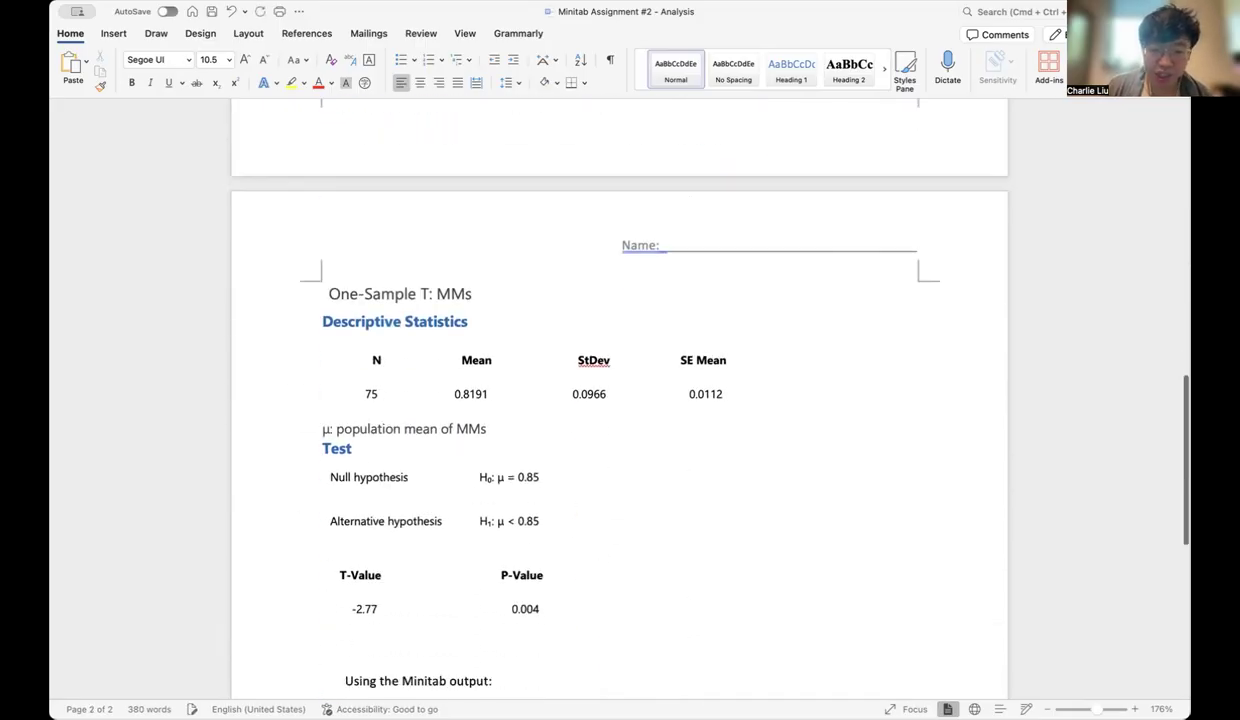
# Insert two blank lines above the "Test" heading in the pasted output
pyautogui.click(366, 329)
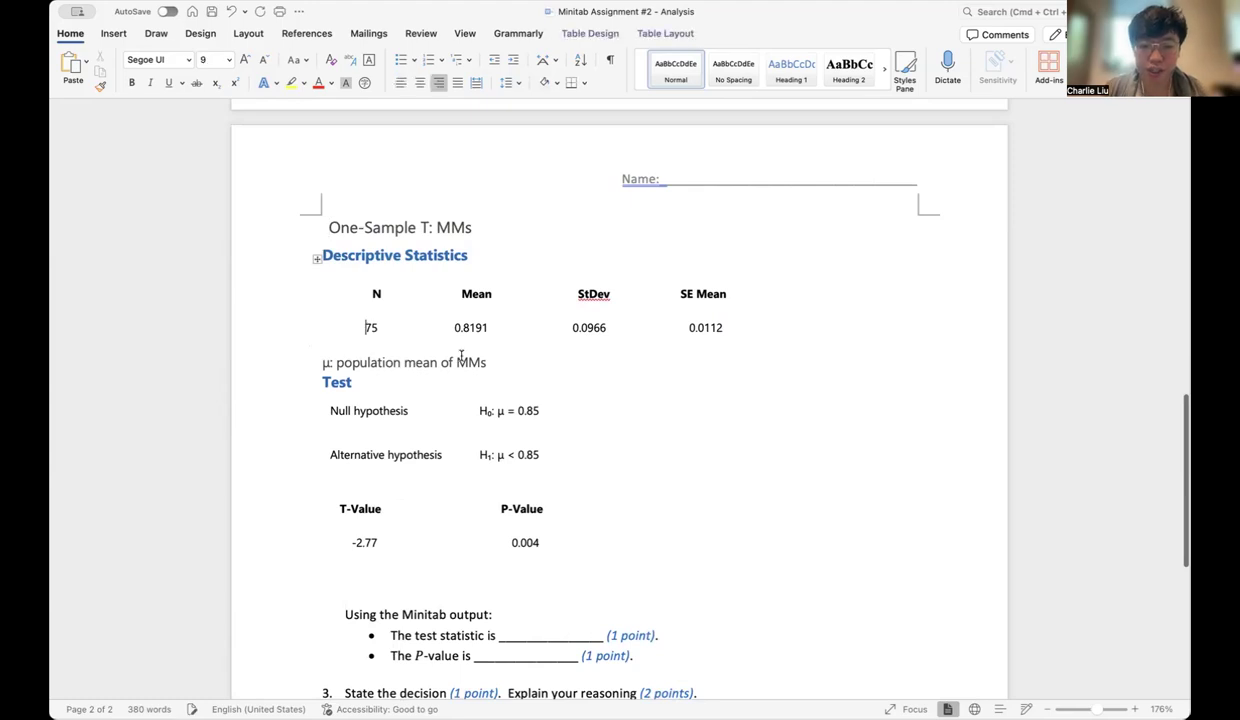
pyautogui.click(321, 382)
pyautogui.press('Return')
pyautogui.press('Return')
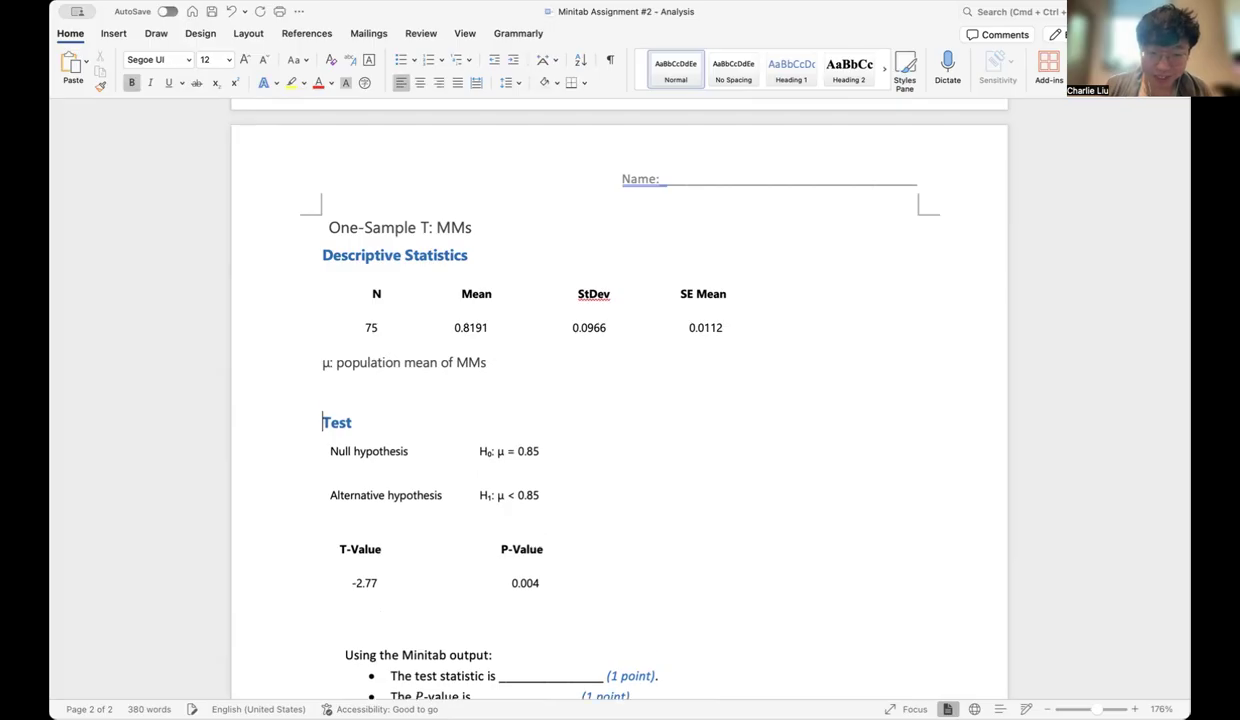
# Fill in the question 2 blanks with test statistic -2.77 and P-value 0.004 from the output
pyautogui.scroll(-5, 498, 426)
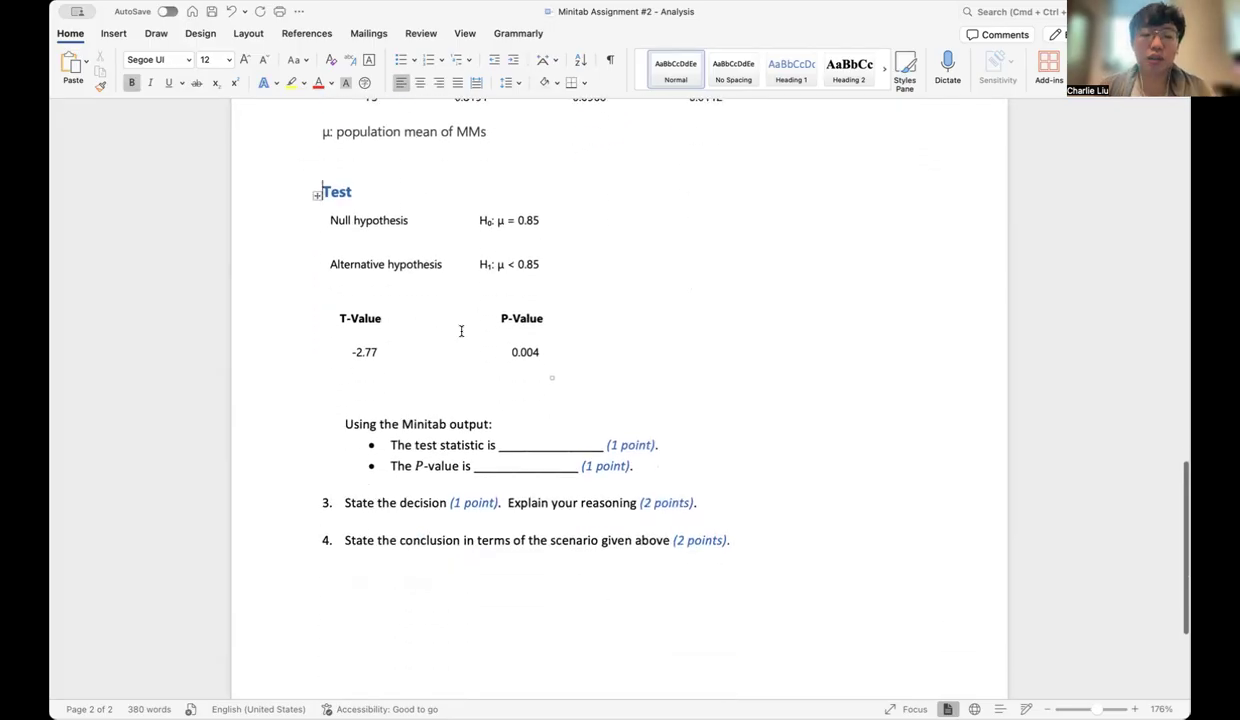
pyautogui.click(546, 447)
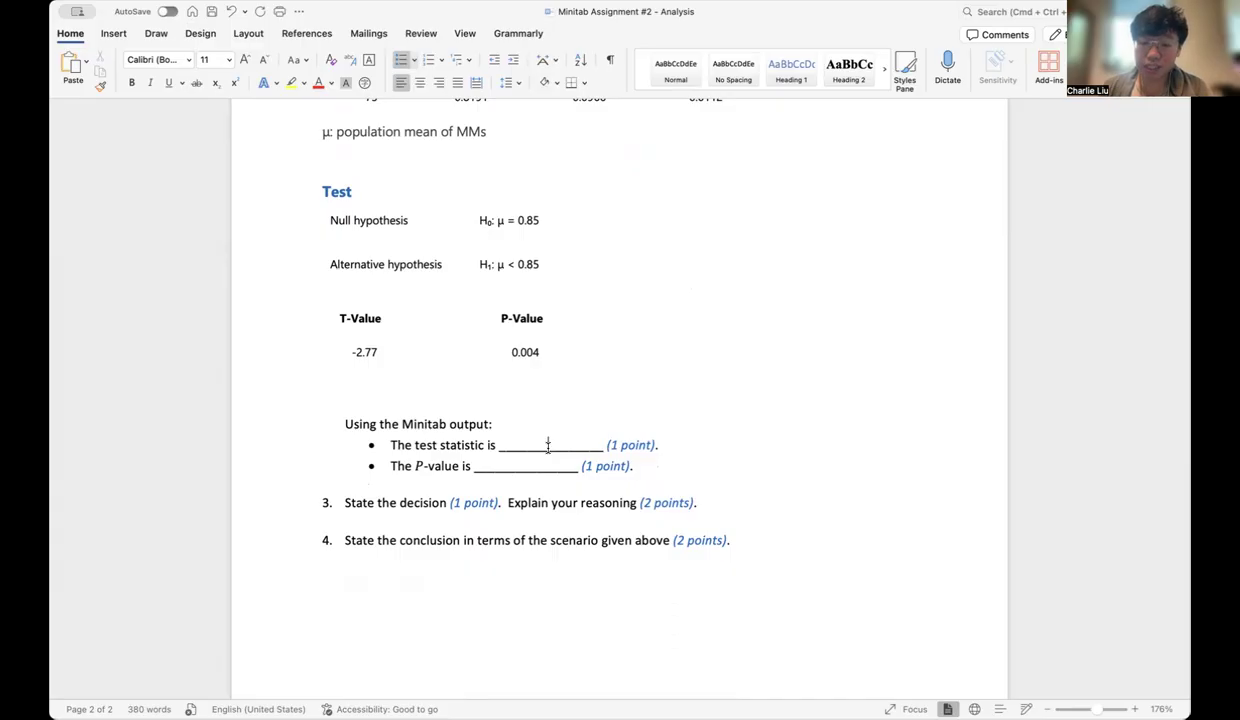
pyautogui.click(548, 445)
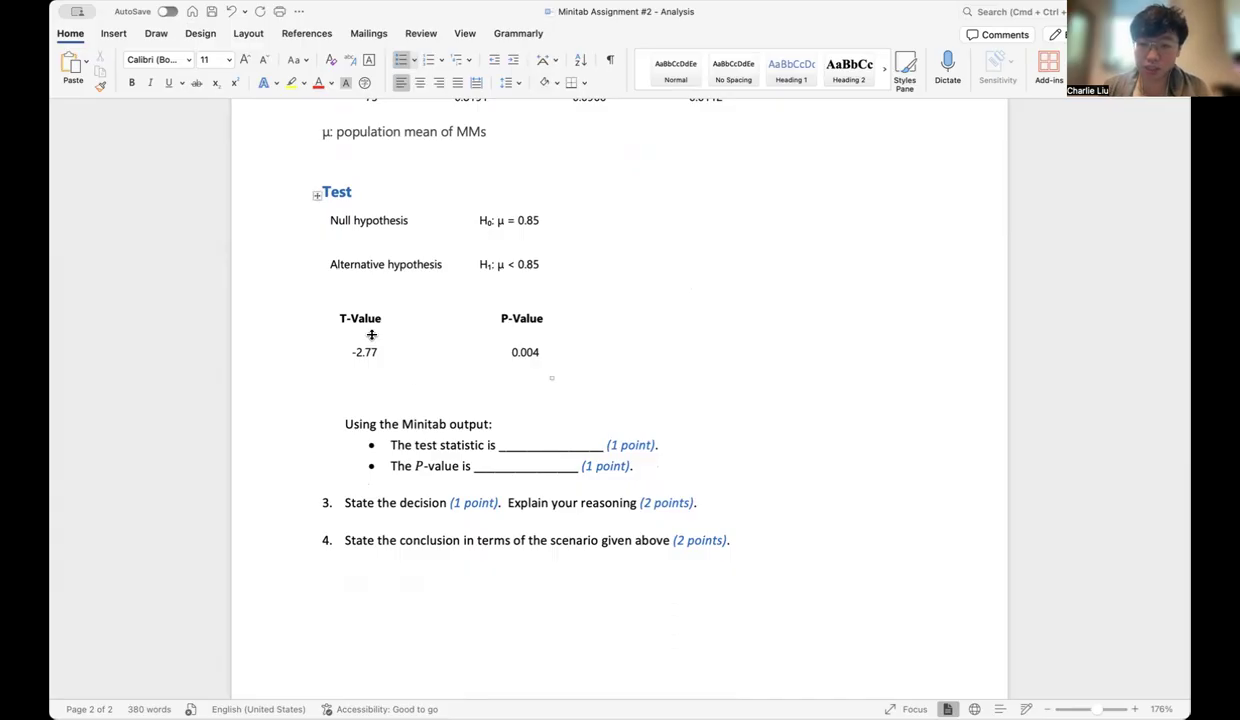
pyautogui.write('-2.77')
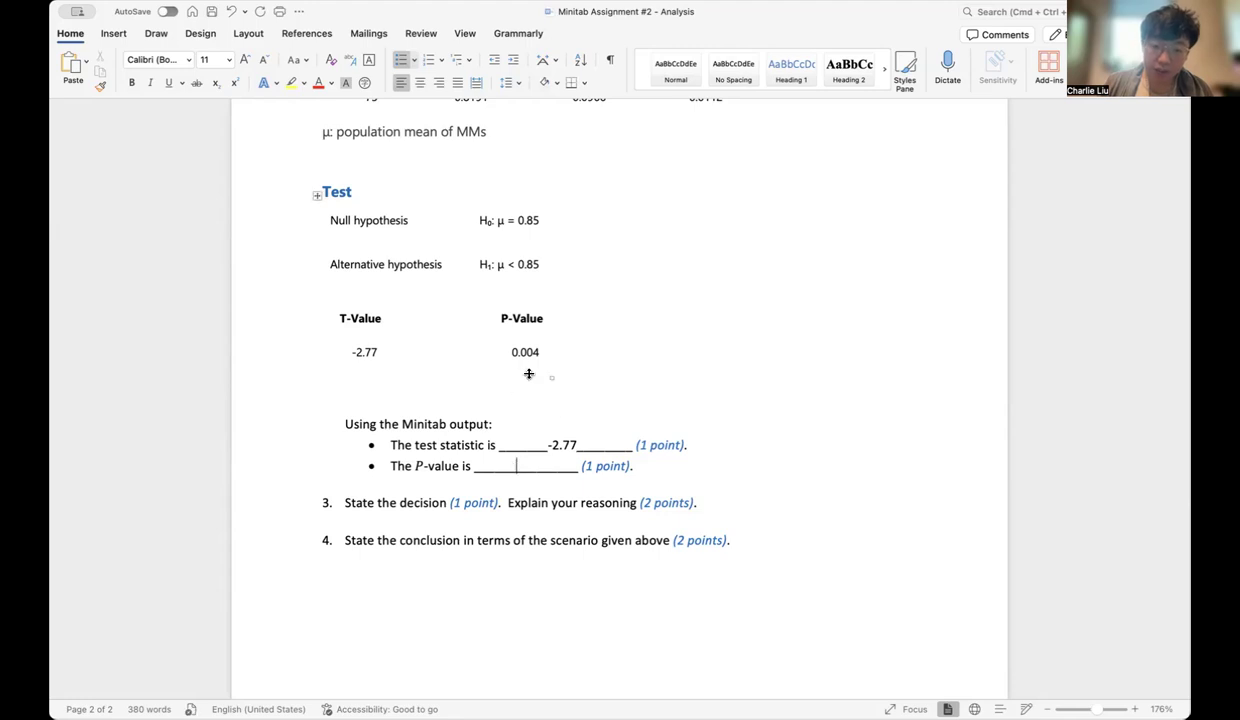
pyautogui.write('0.')
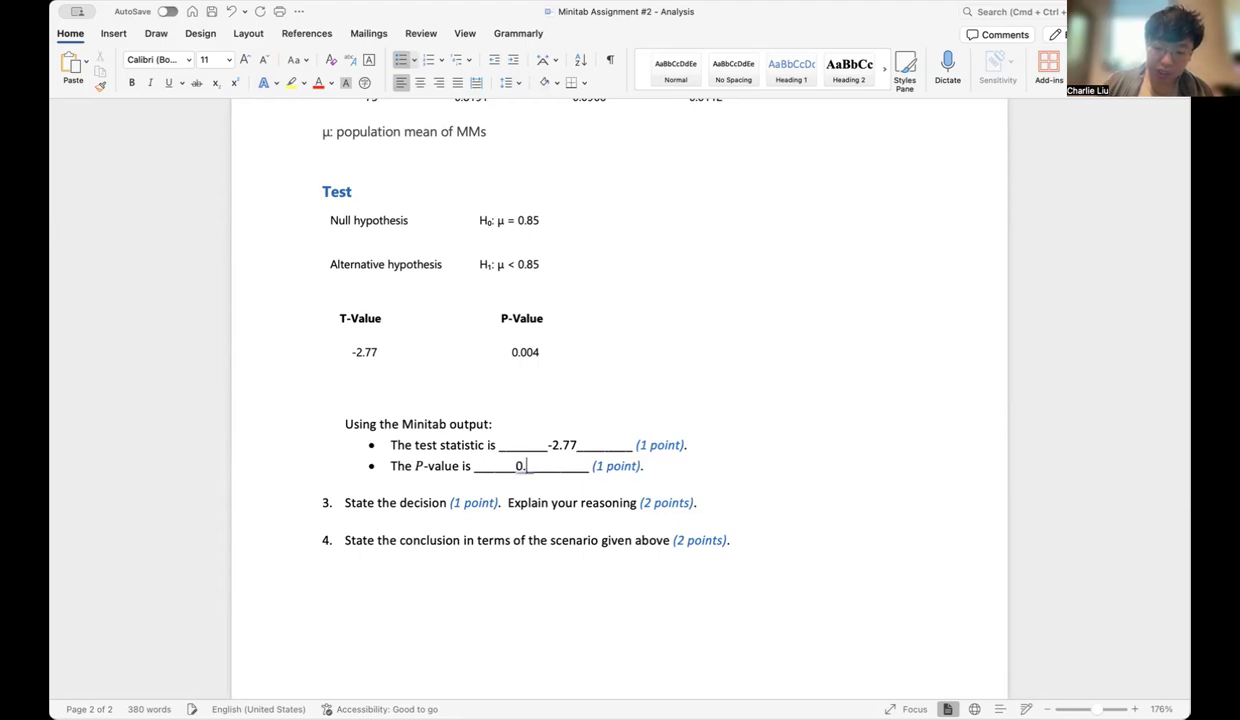
pyautogui.write('004_')
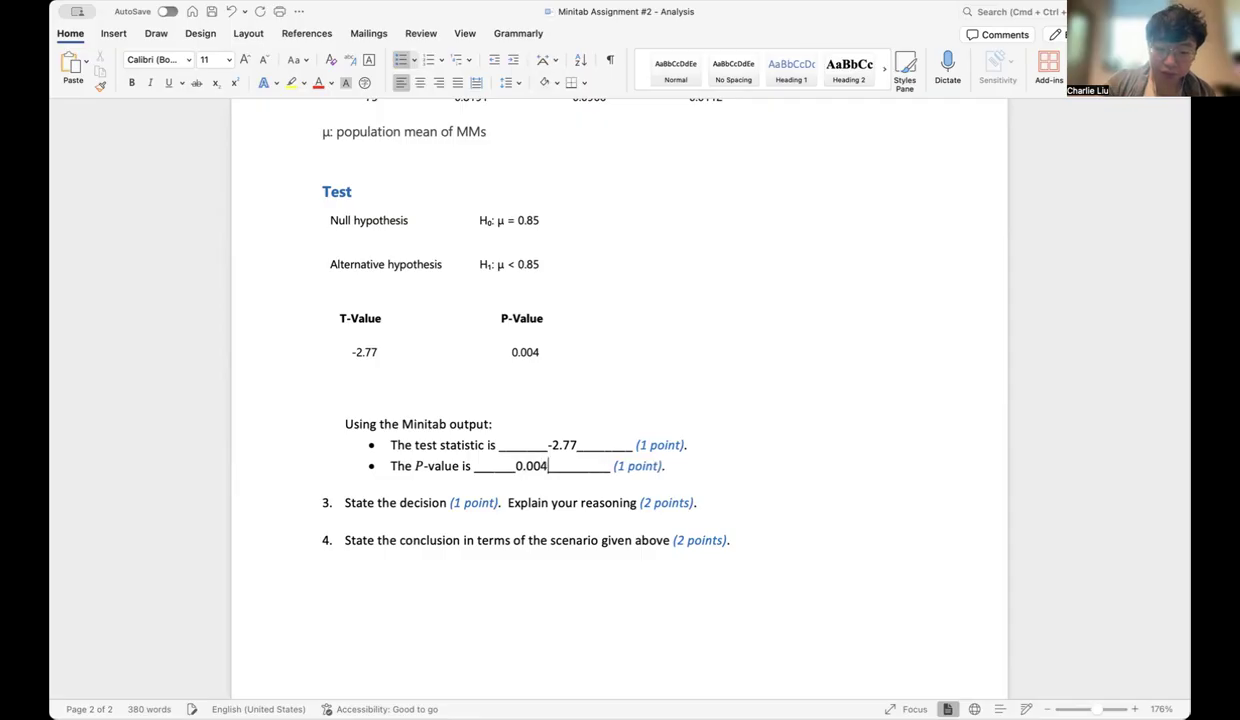
# Add blank lines under question 3 to make room for the answer
pyautogui.click(797, 508)
pyautogui.press('Return')
pyautogui.press('Return')
pyautogui.press('Return')
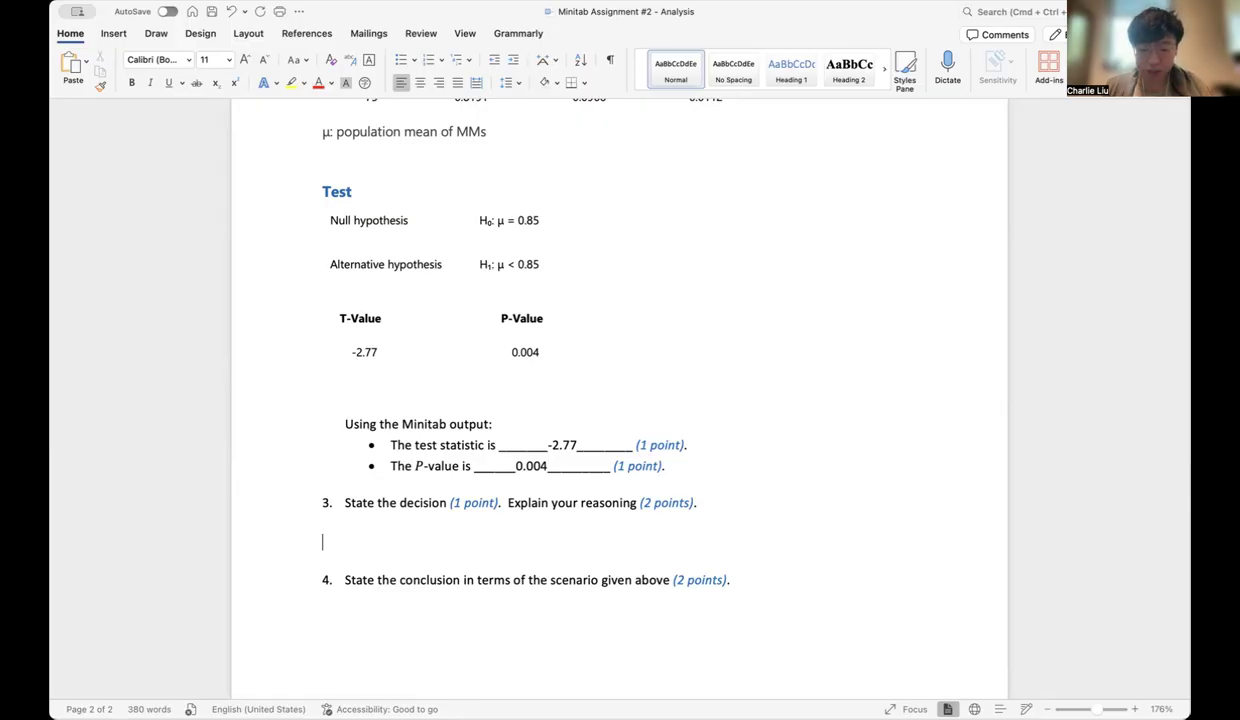
pyautogui.press('Return')
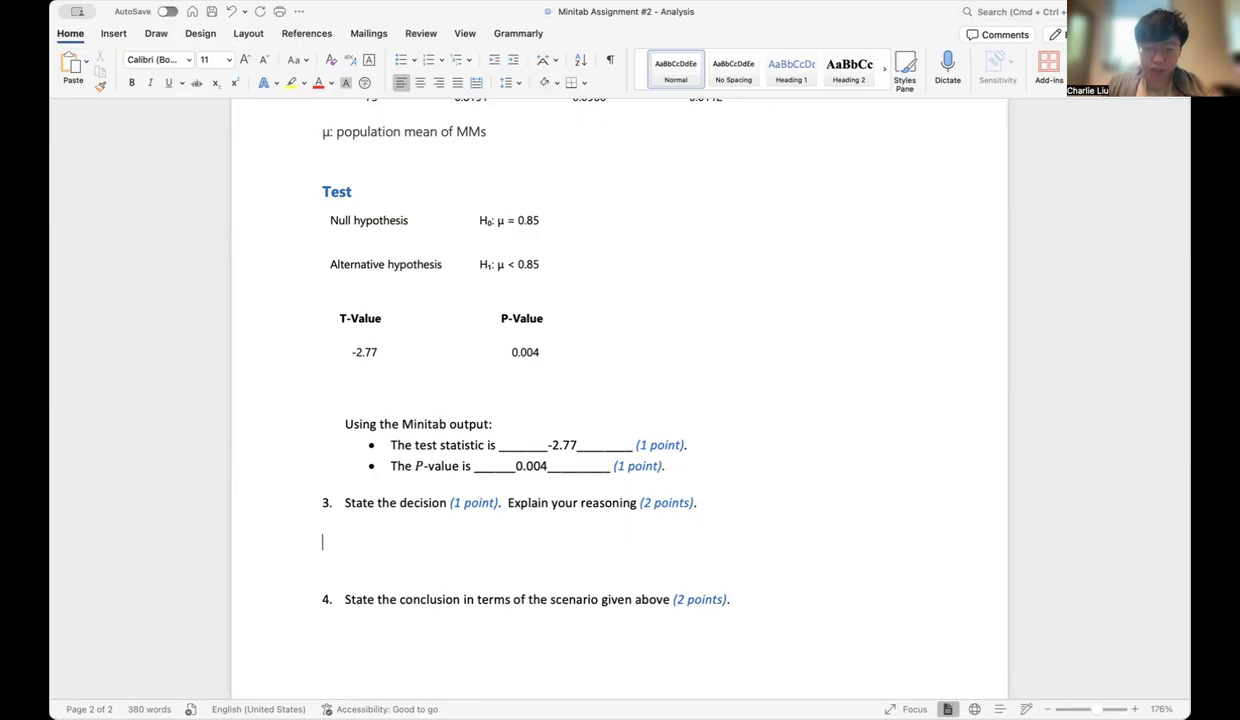
# Begin the question 3 answer with "Reject H₀ because", inserting H₀ as an equation
pyautogui.write('Reject')
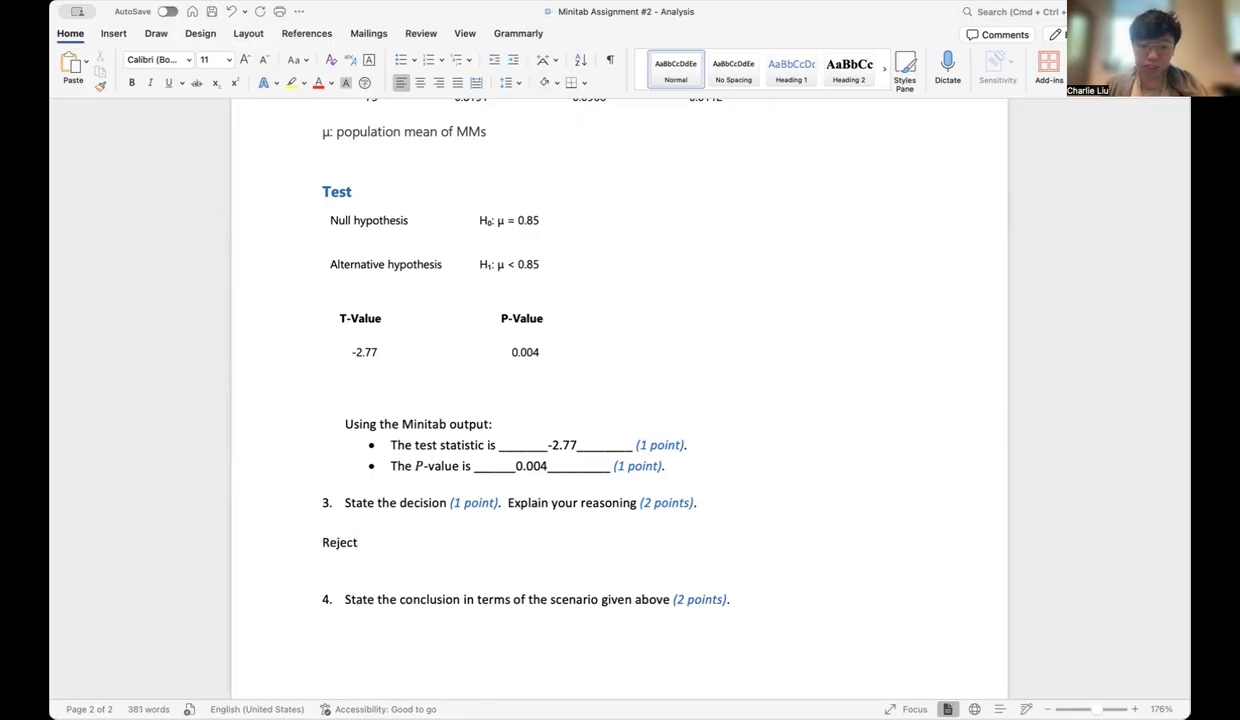
pyautogui.click(132, 34)
pyautogui.write('t')
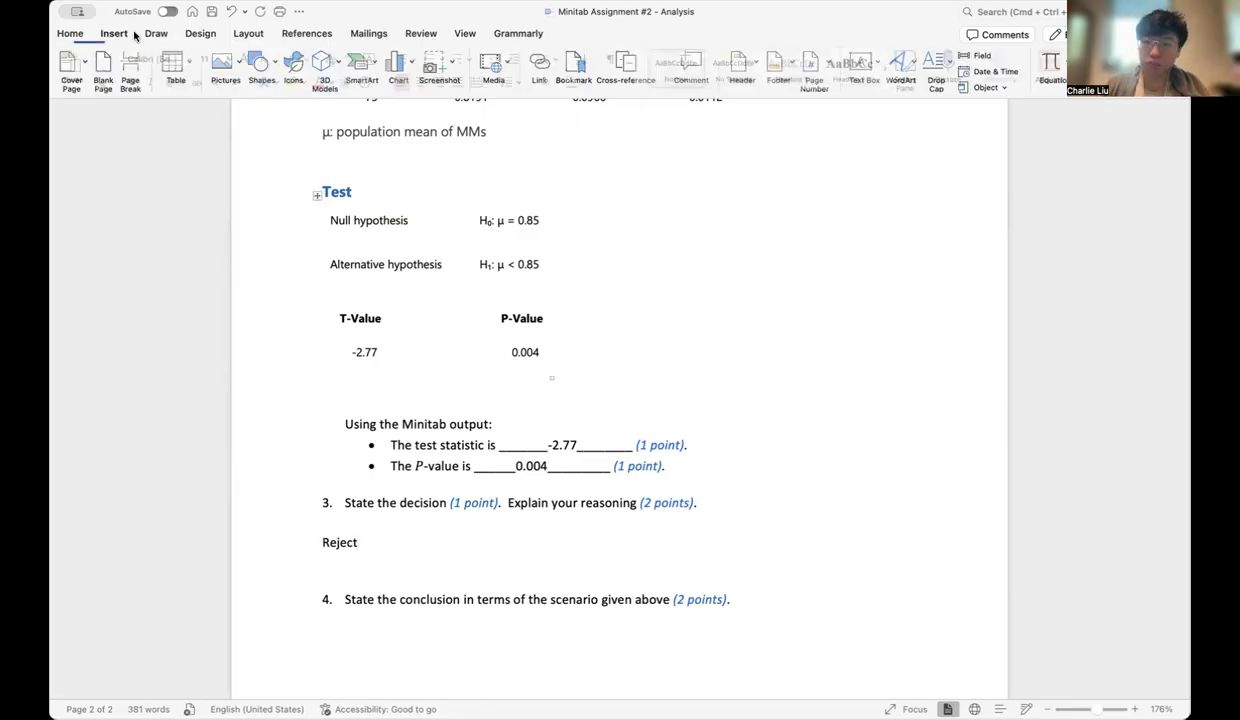
pyautogui.click(1045, 65)
pyautogui.write('H_0')
pyautogui.press('Right')
pyautogui.write('because')
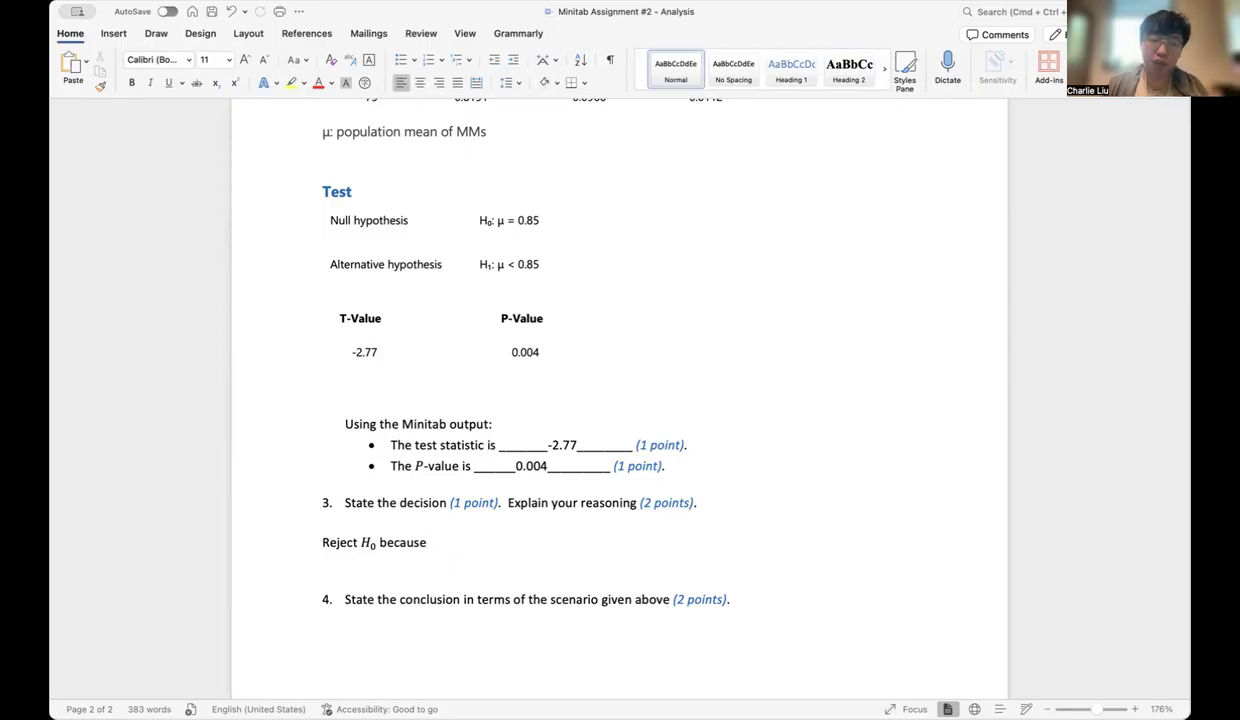
# Complete the question 3 reasoning with an inserted equation reading p-value = .004 < .05 = α
pyautogui.click(113, 34)
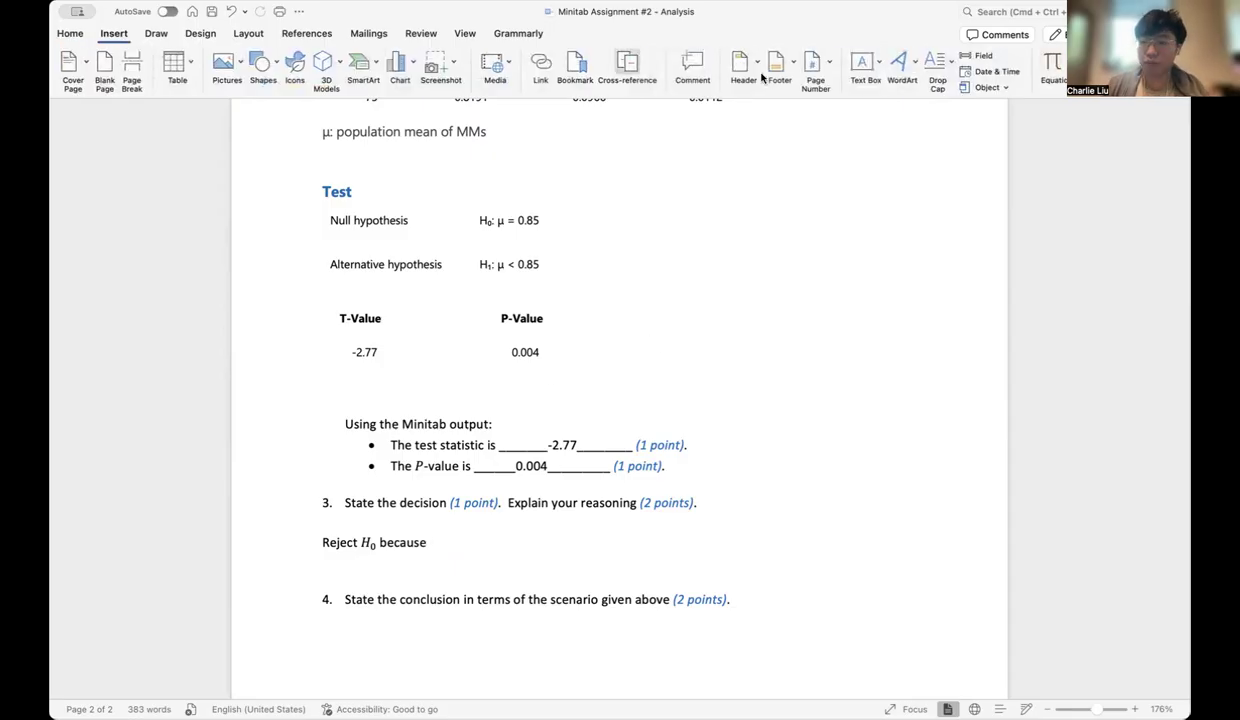
pyautogui.click(1050, 68)
pyautogui.write('p-valu')
pyautogui.write('e =')
pyautogui.write('.005')
pyautogui.press('BackSpace')
pyautogui.write('4')
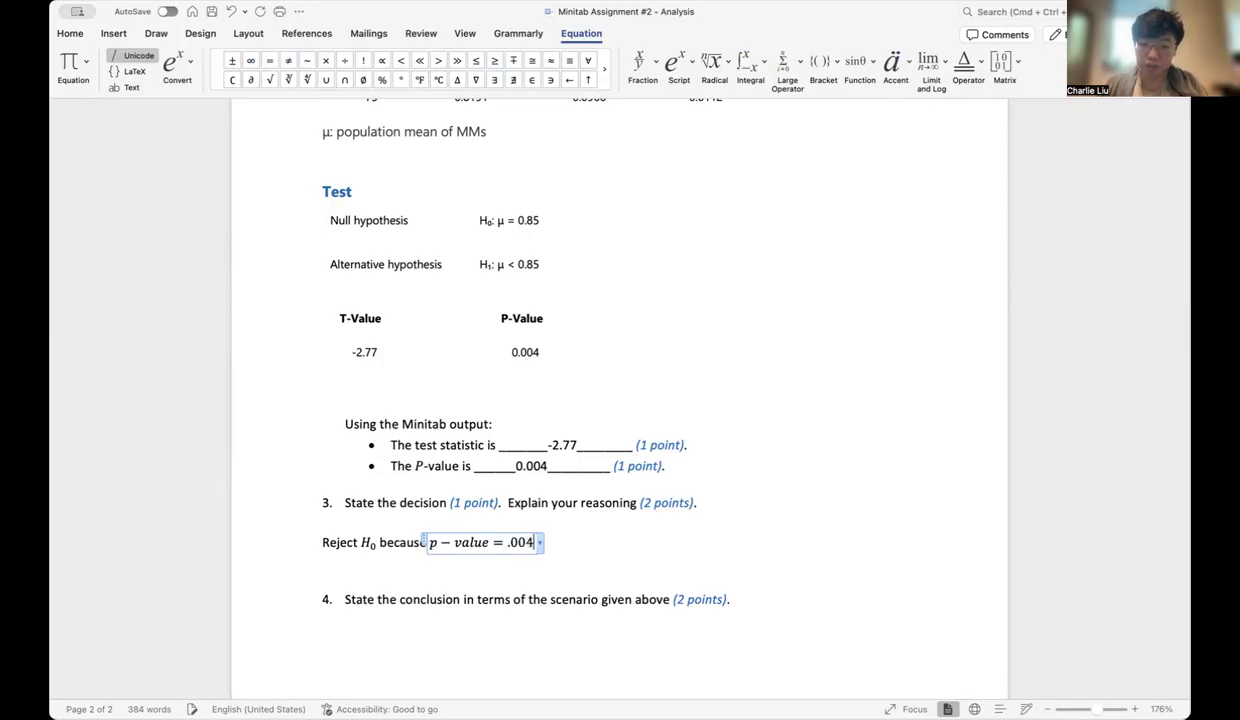
pyautogui.write('<.05')
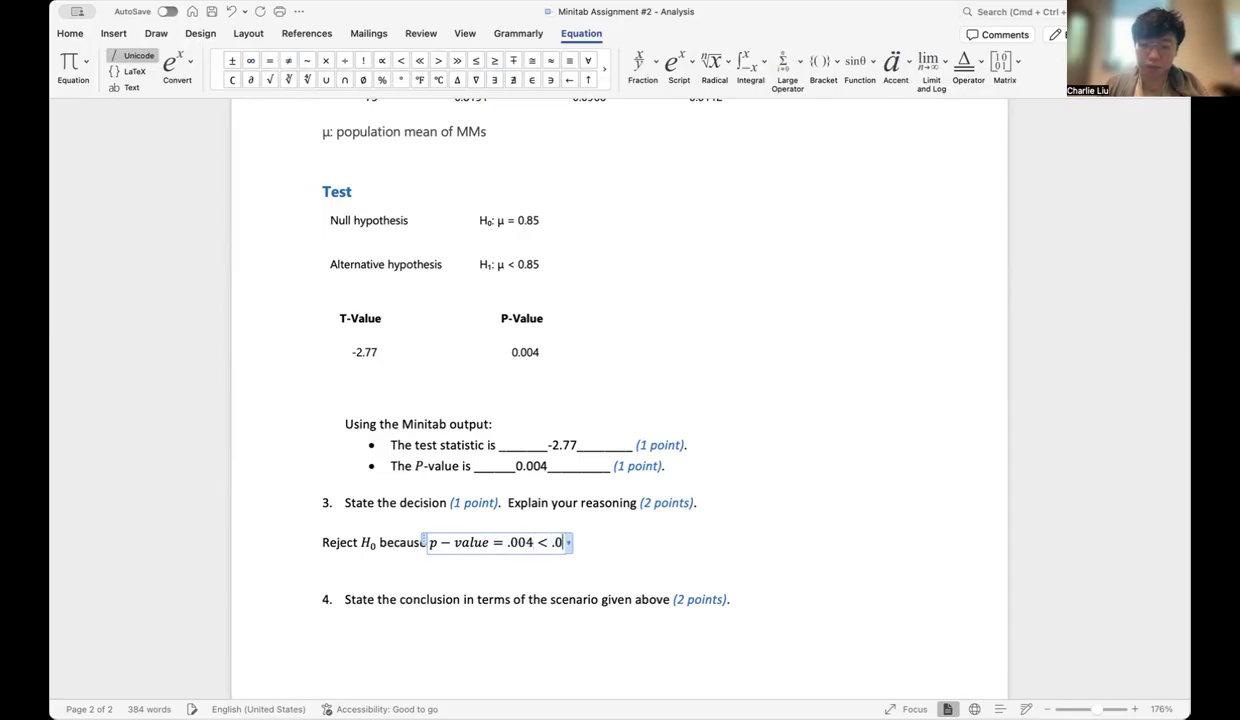
pyautogui.write('=\\alp')
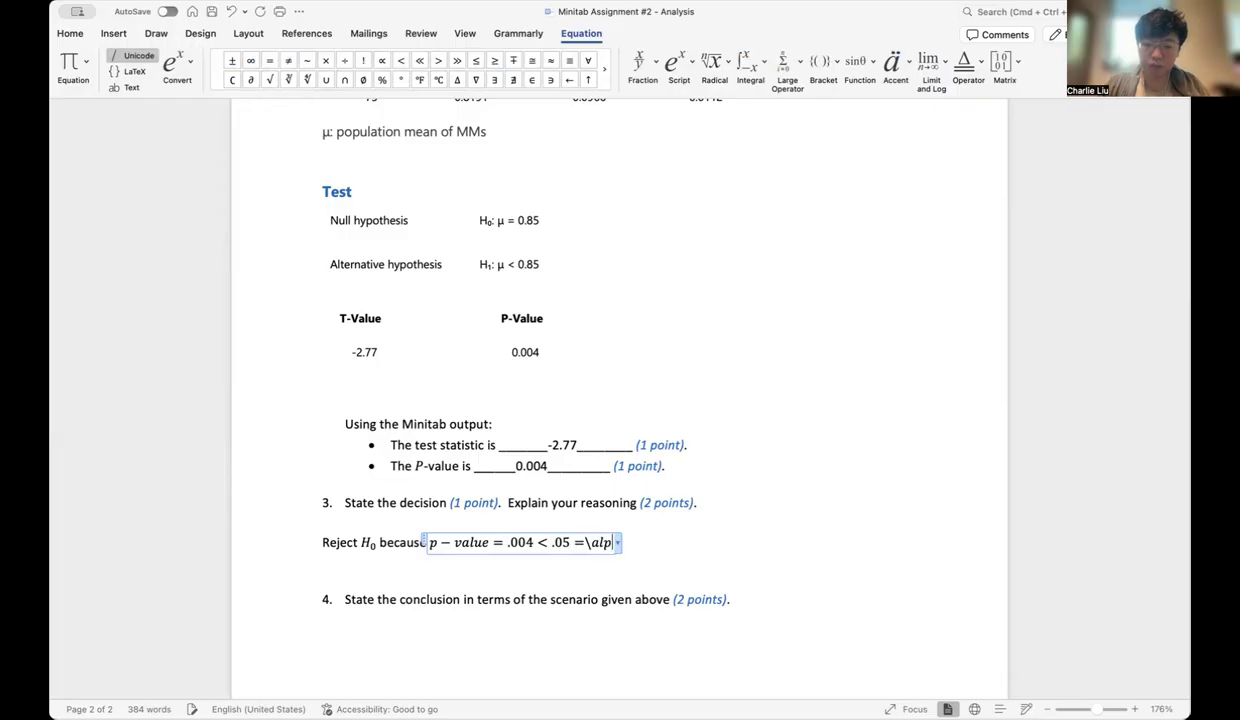
pyautogui.write('ha')
pyautogui.press('Right')
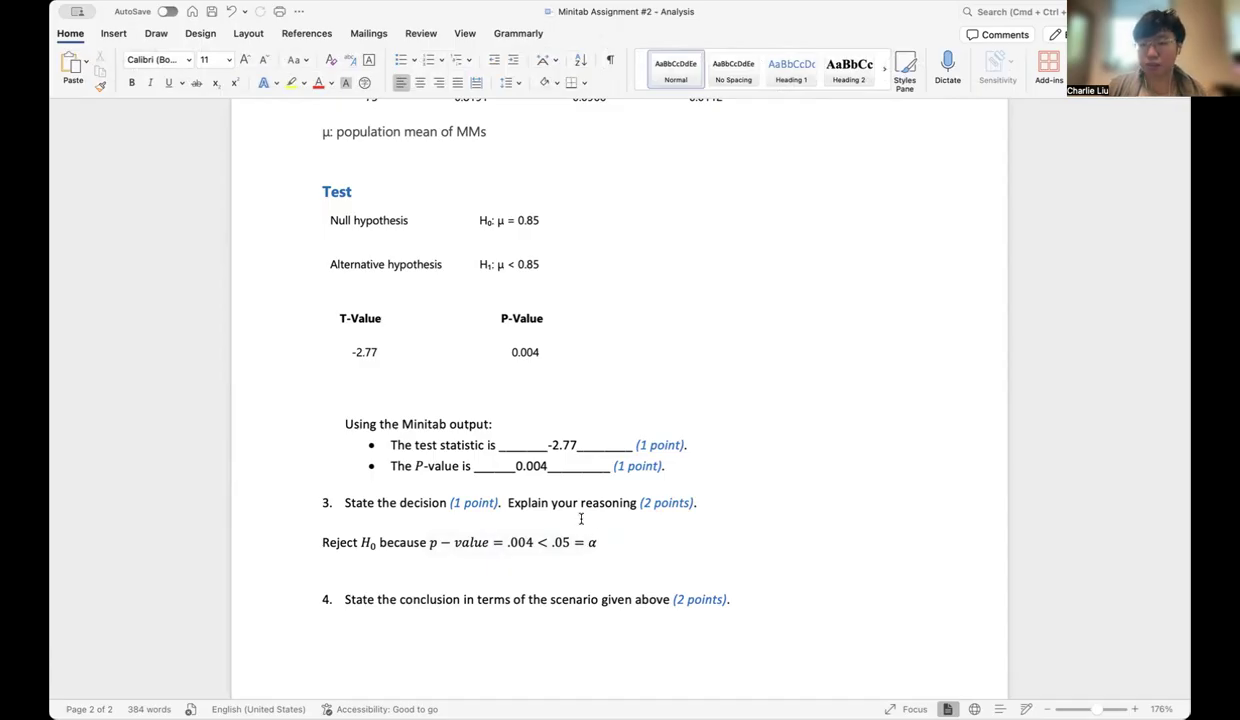
# Replace the less-than sign between .004 and .05 with ≤ in the question 3 equation and check the sentence
pyautogui.click(535, 542)
pyautogui.press('Delete')
pyautogui.write('<=')
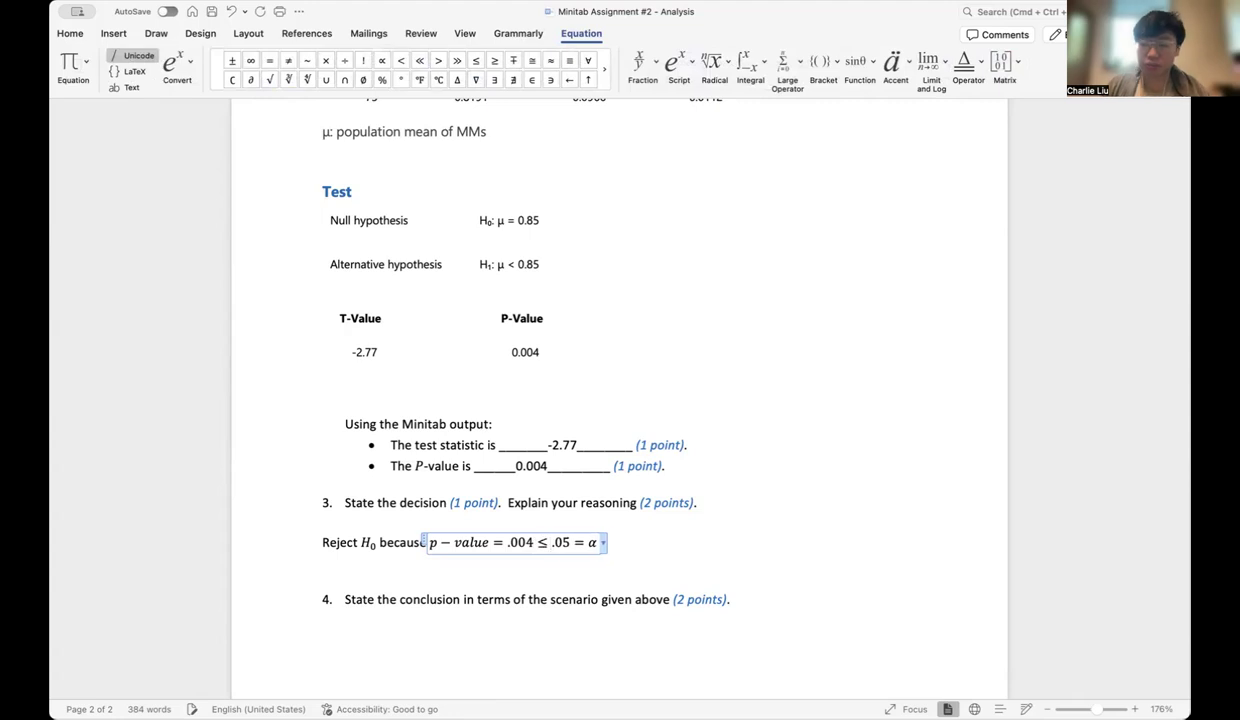
pyautogui.click(712, 539)
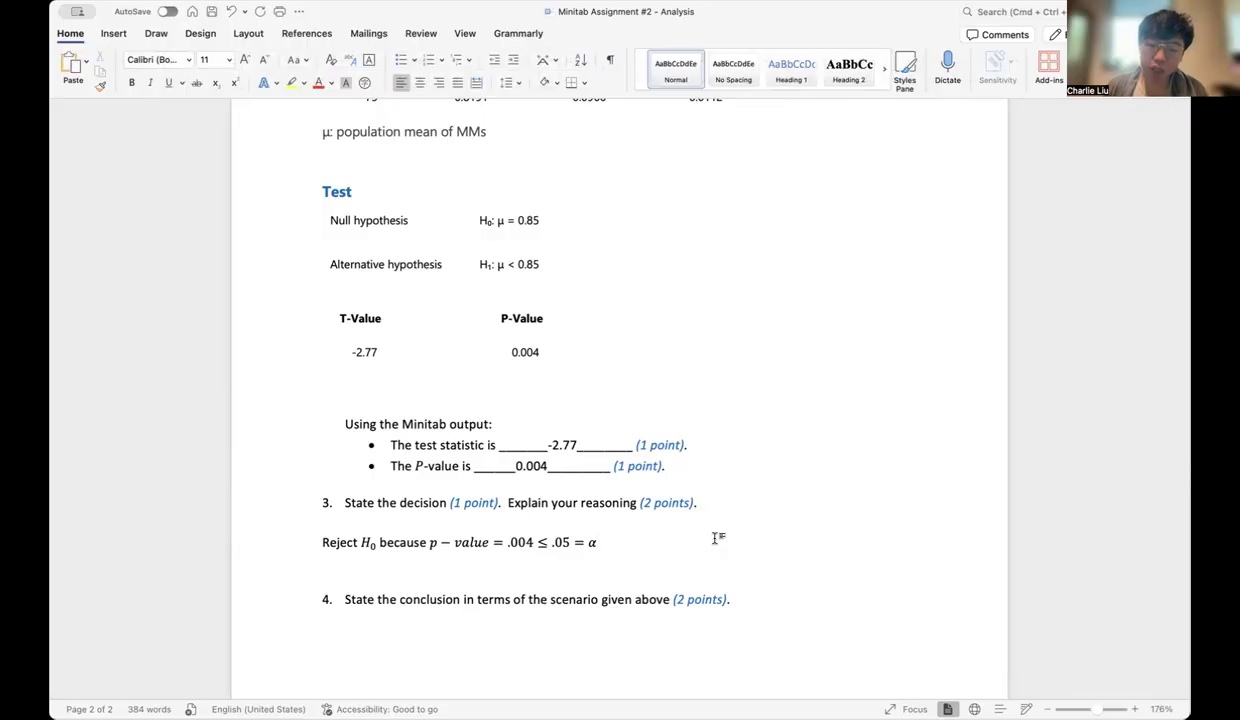
pyautogui.moveTo(321, 543); pyautogui.dragTo(619, 544)
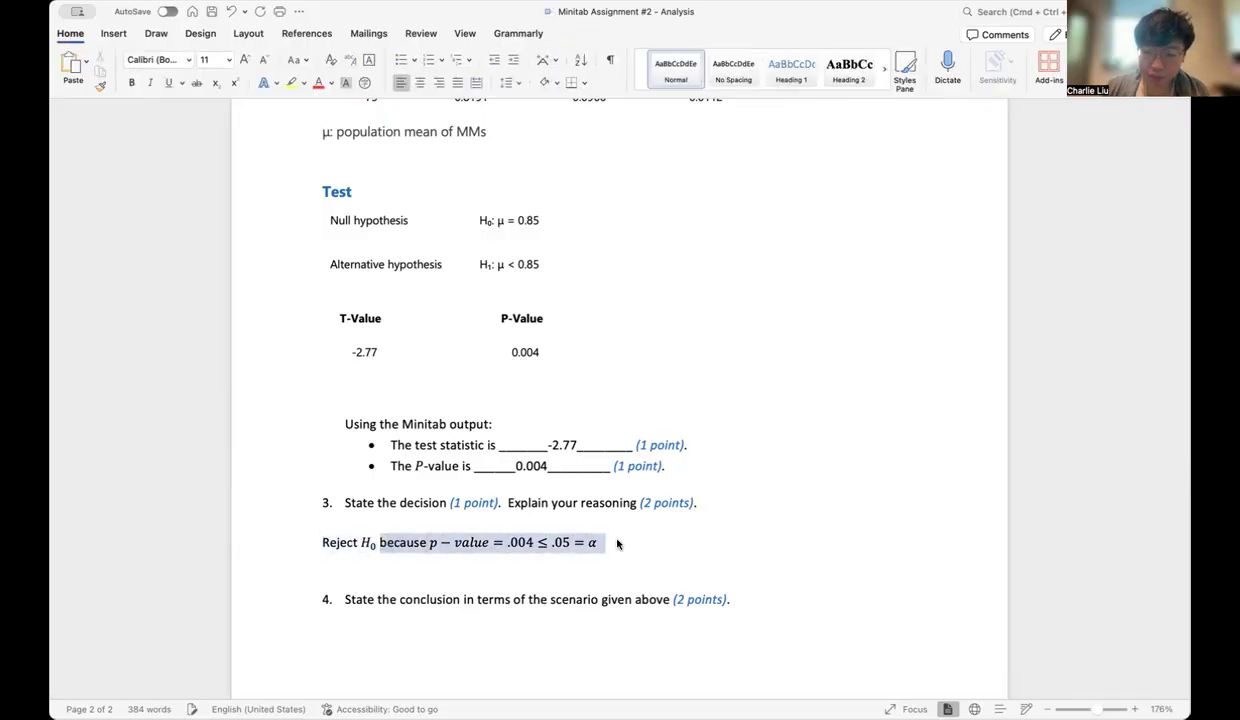
pyautogui.click(642, 545)
pyautogui.click(645, 544)
# Add blank lines under question 4 for the conclusion
pyautogui.scroll(-3, 643, 545)
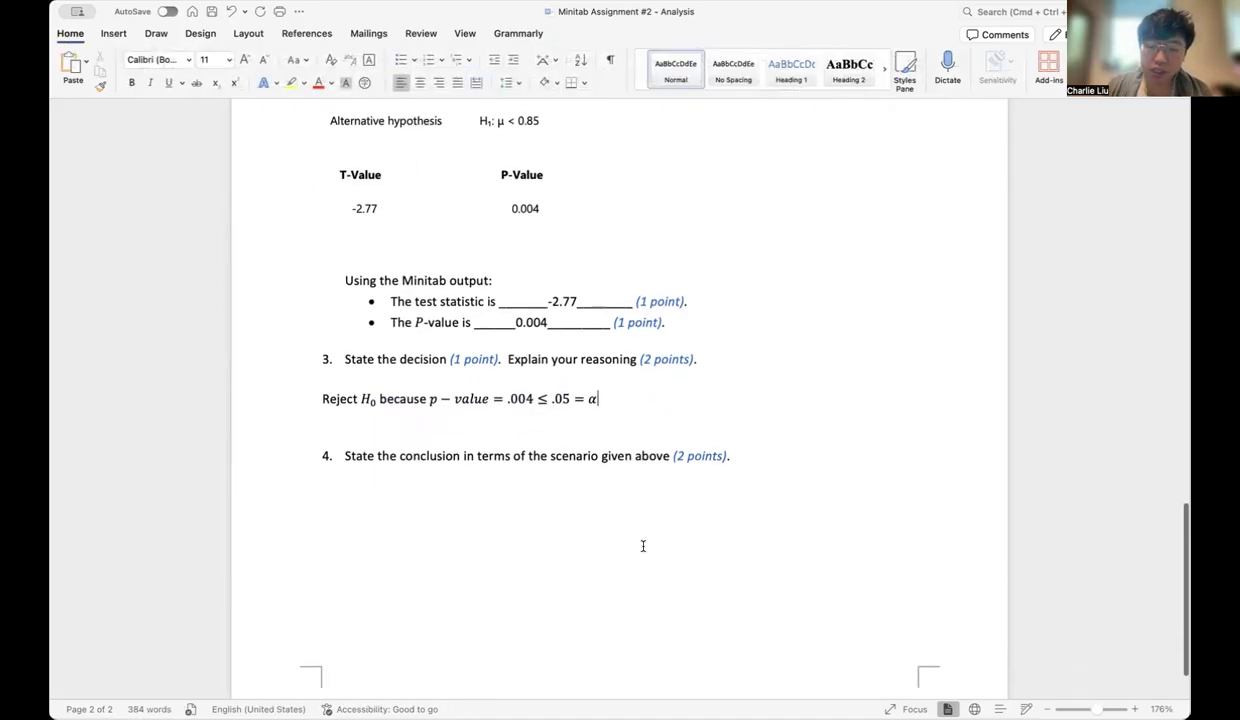
pyautogui.click(809, 468)
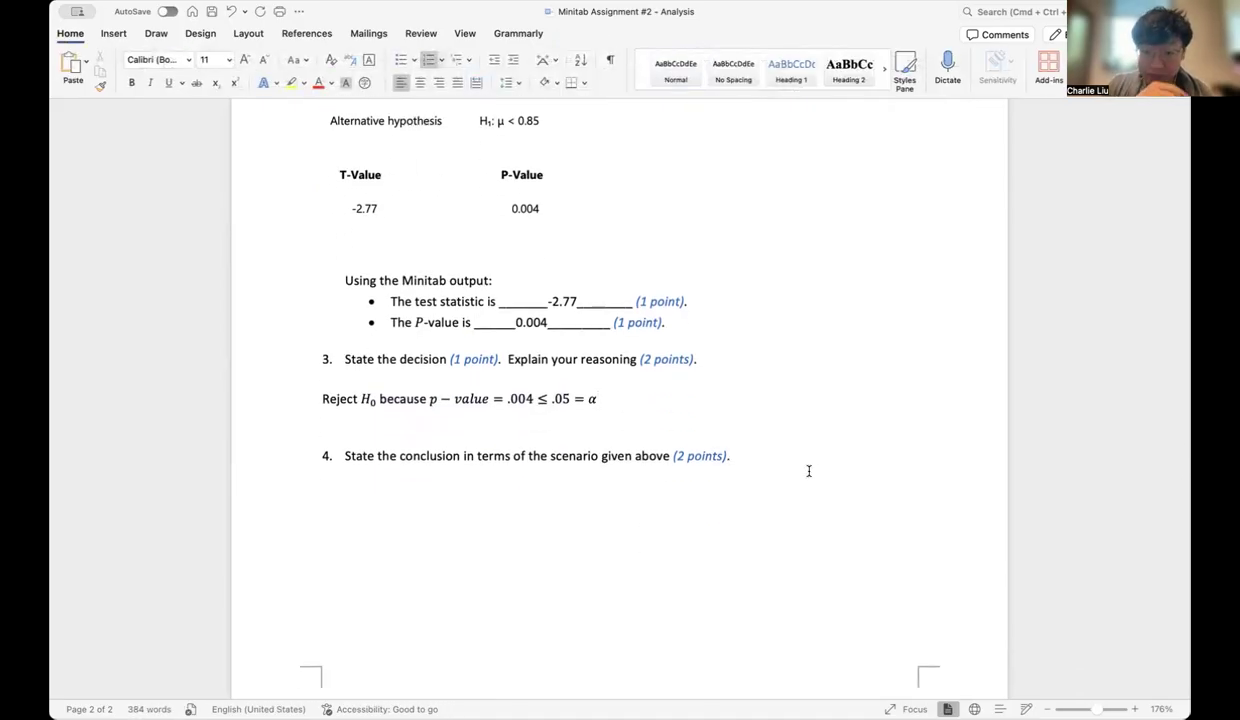
pyautogui.press('Return')
pyautogui.press('Return')
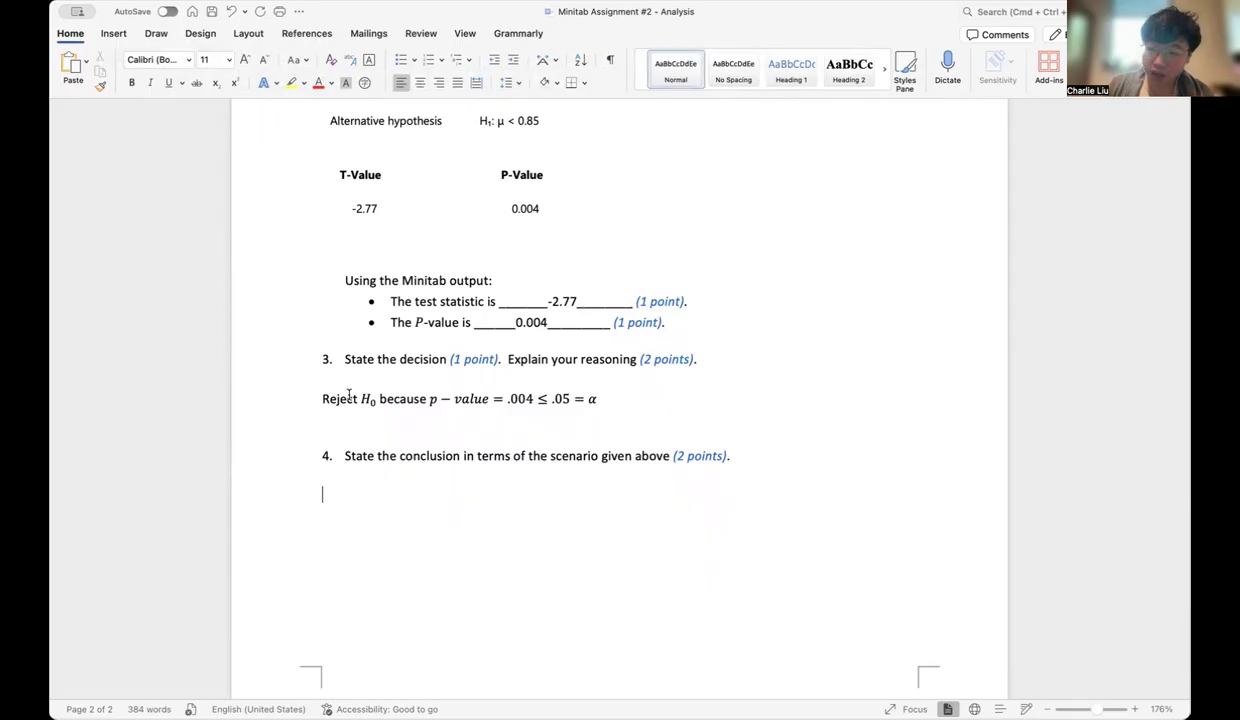
# Begin the question 4 answer with "At significance level" followed by an inserted equation reading α = 5%
pyautogui.write('At signifi')
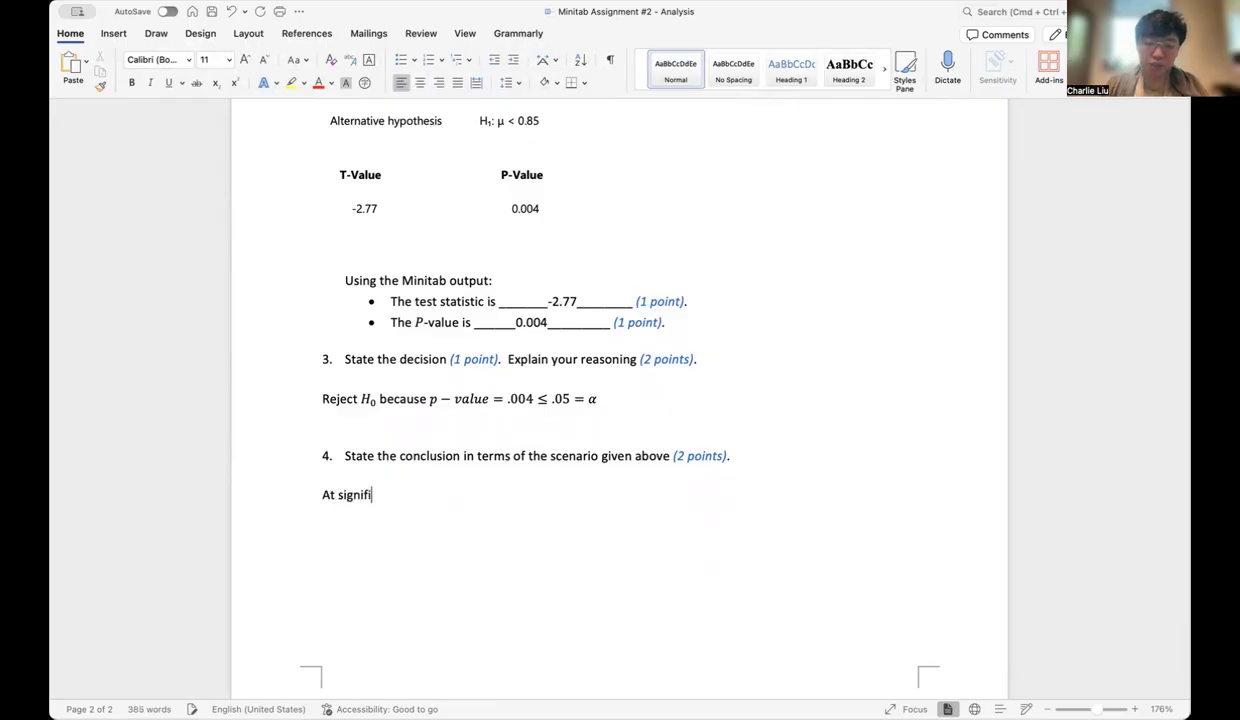
pyautogui.write('cance level')
pyautogui.click(113, 33)
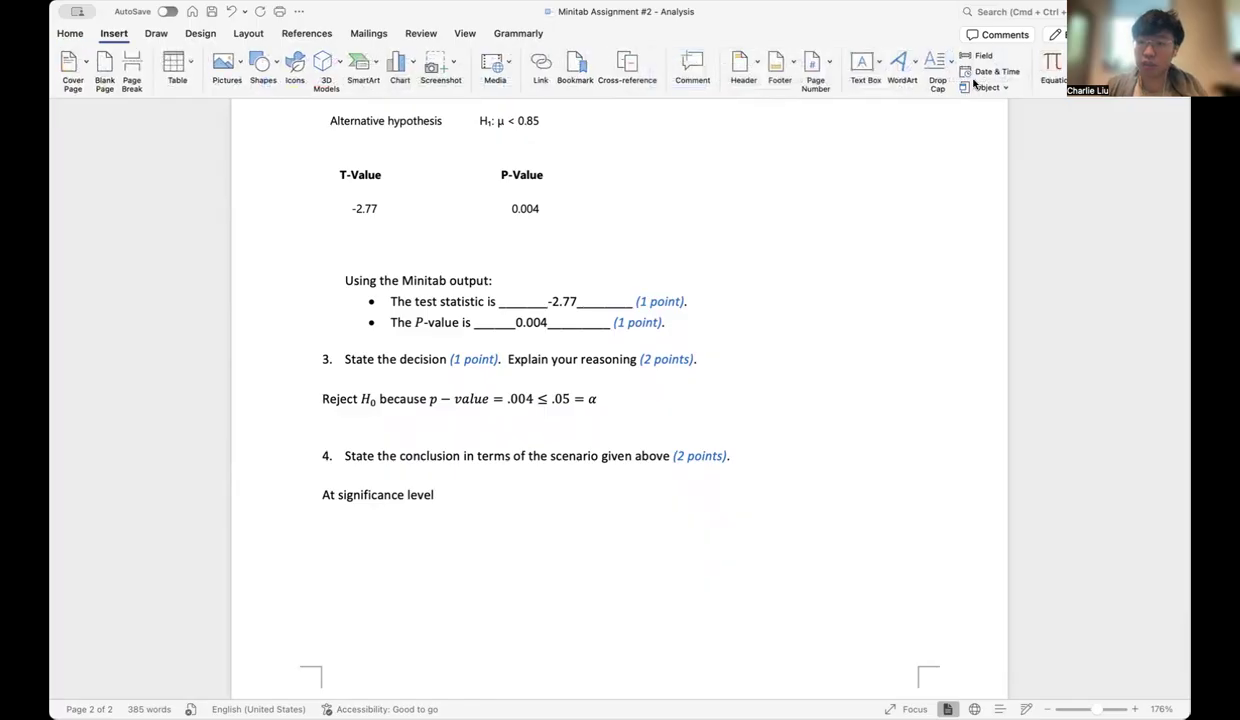
pyautogui.click(1050, 68)
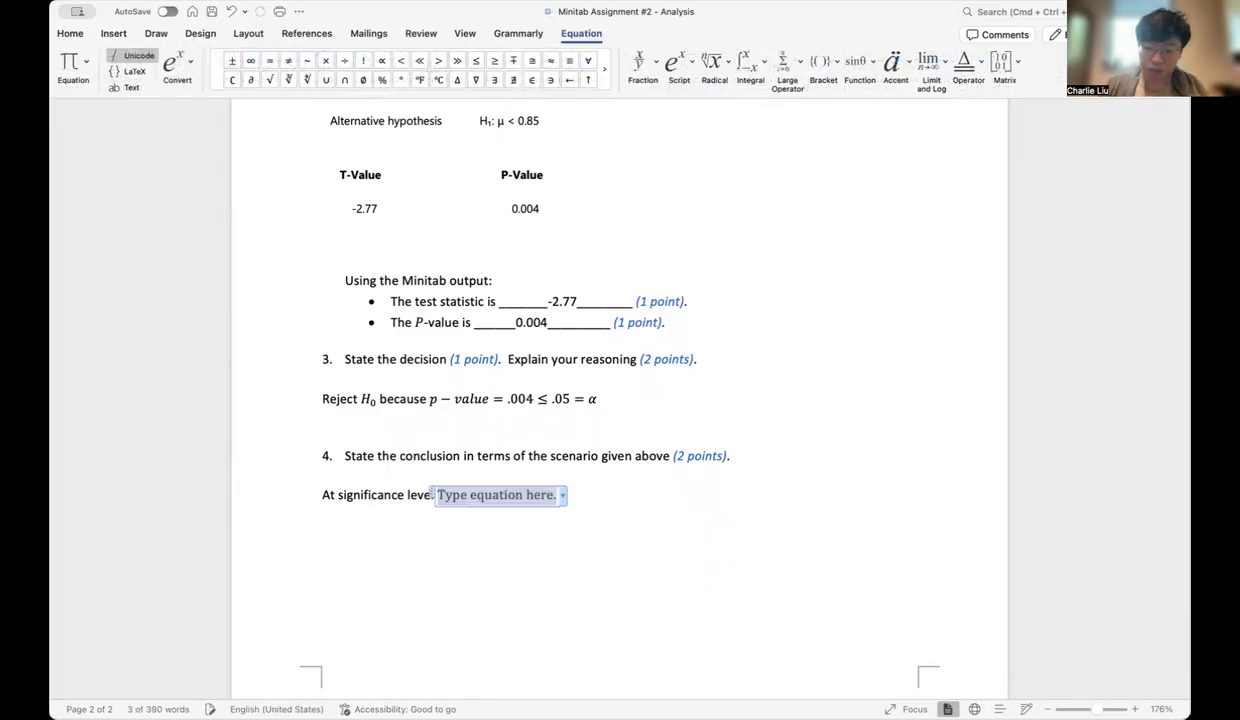
pyautogui.write('\\alpa')
pyautogui.press('BackSpace')
pyautogui.write('ha')
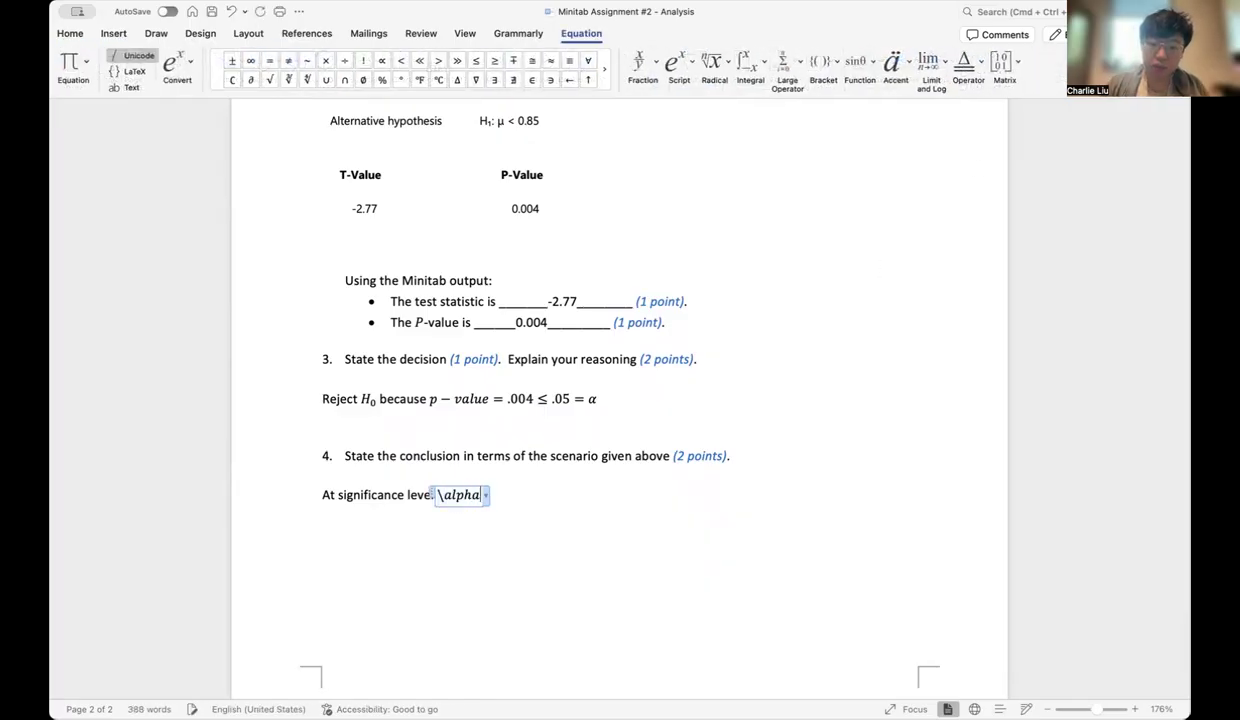
pyautogui.write(' =5\\%')
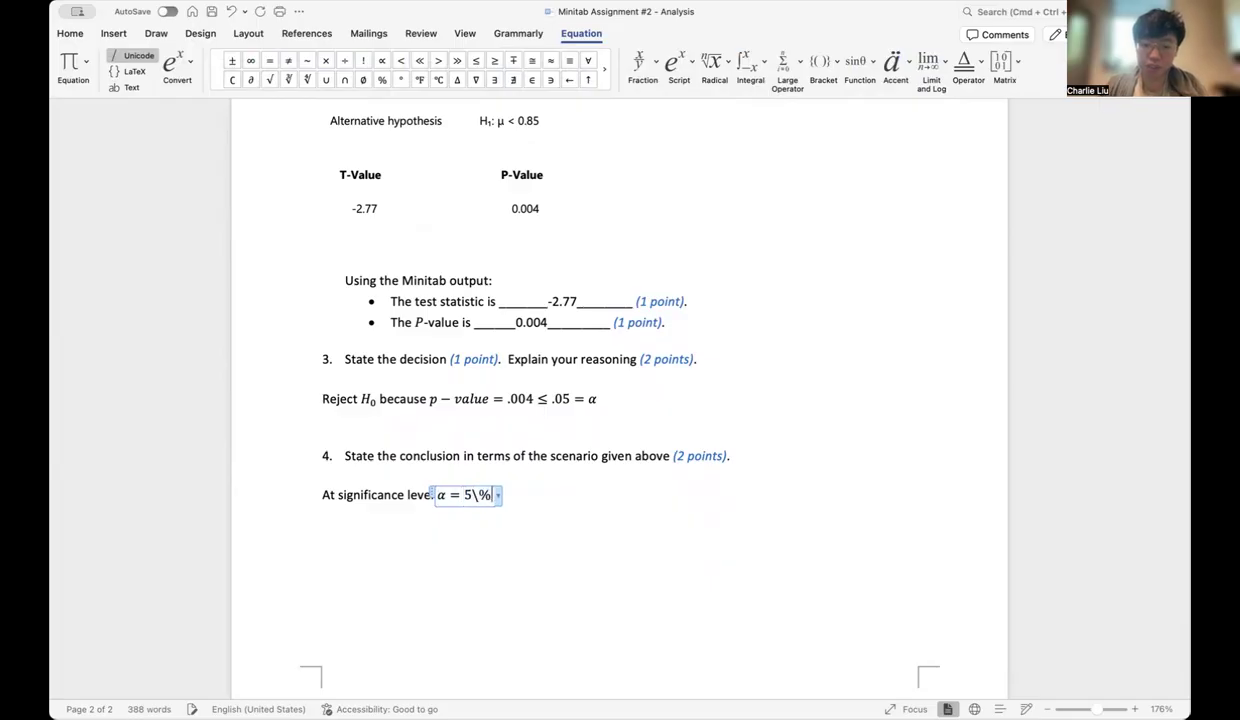
pyautogui.press('space')
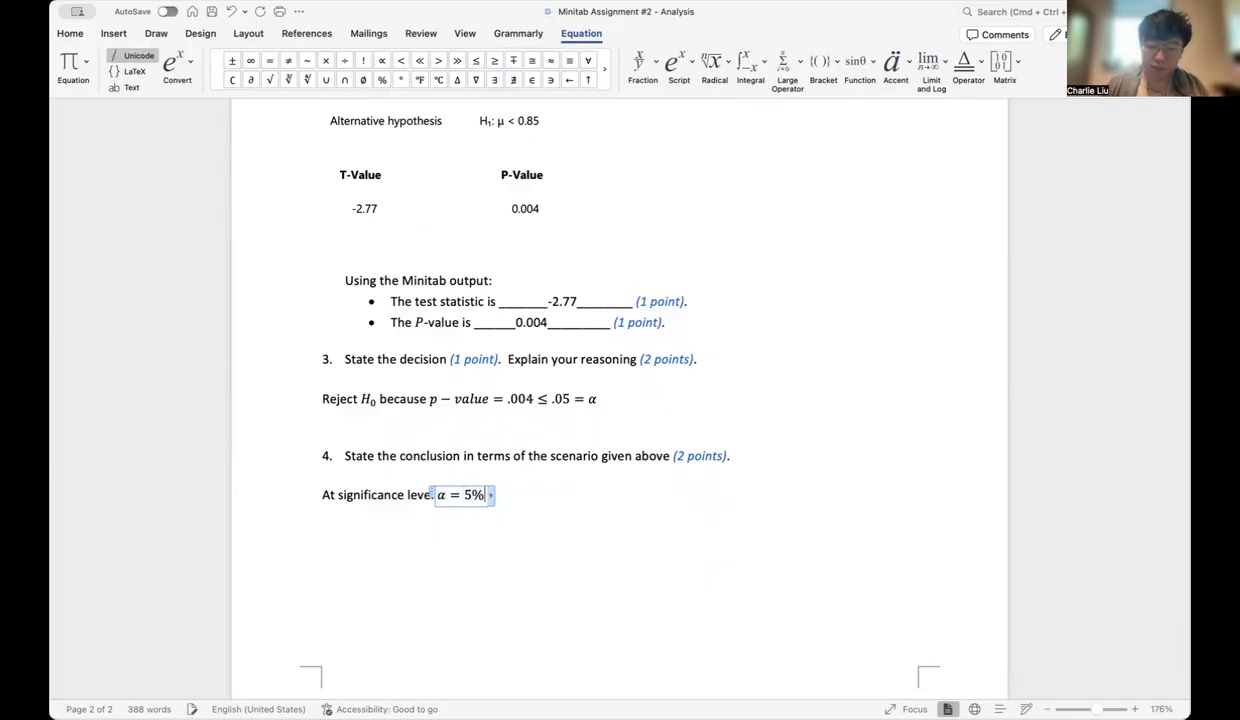
pyautogui.press('Right')
# Continue the conclusion after the equation with ", there is enough evidence to conclude"
pyautogui.write(', th')
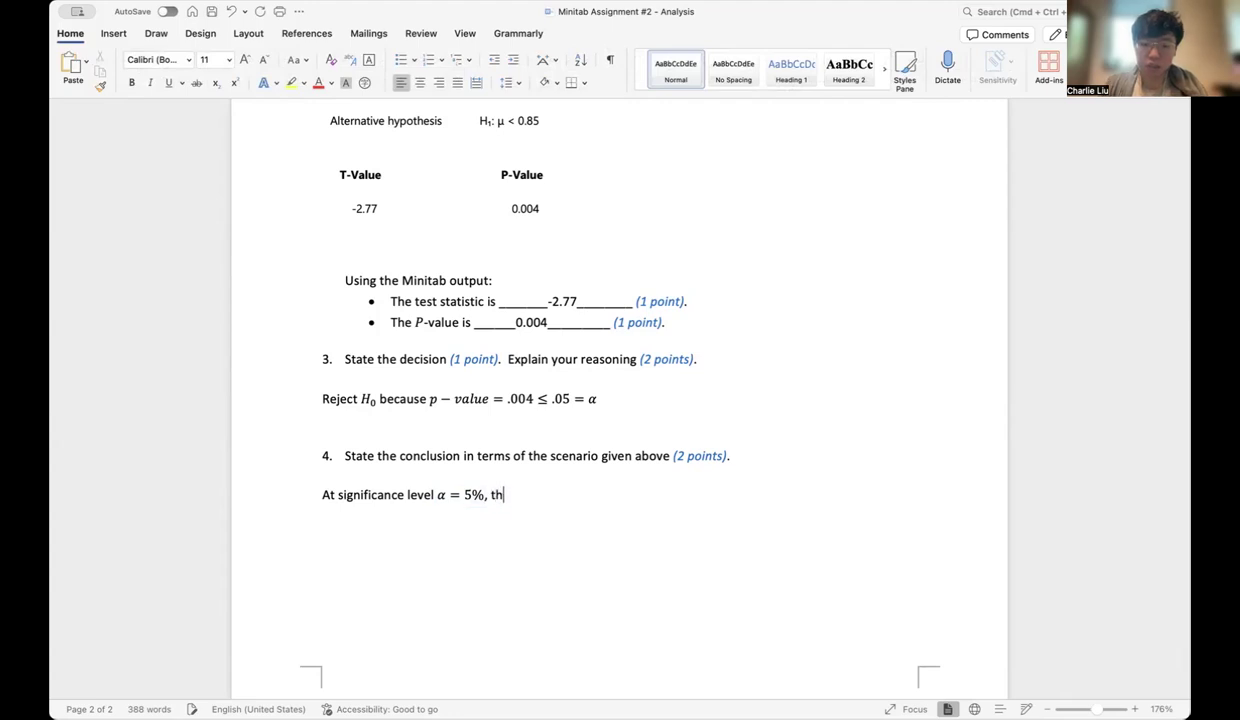
pyautogui.write('ere is eno')
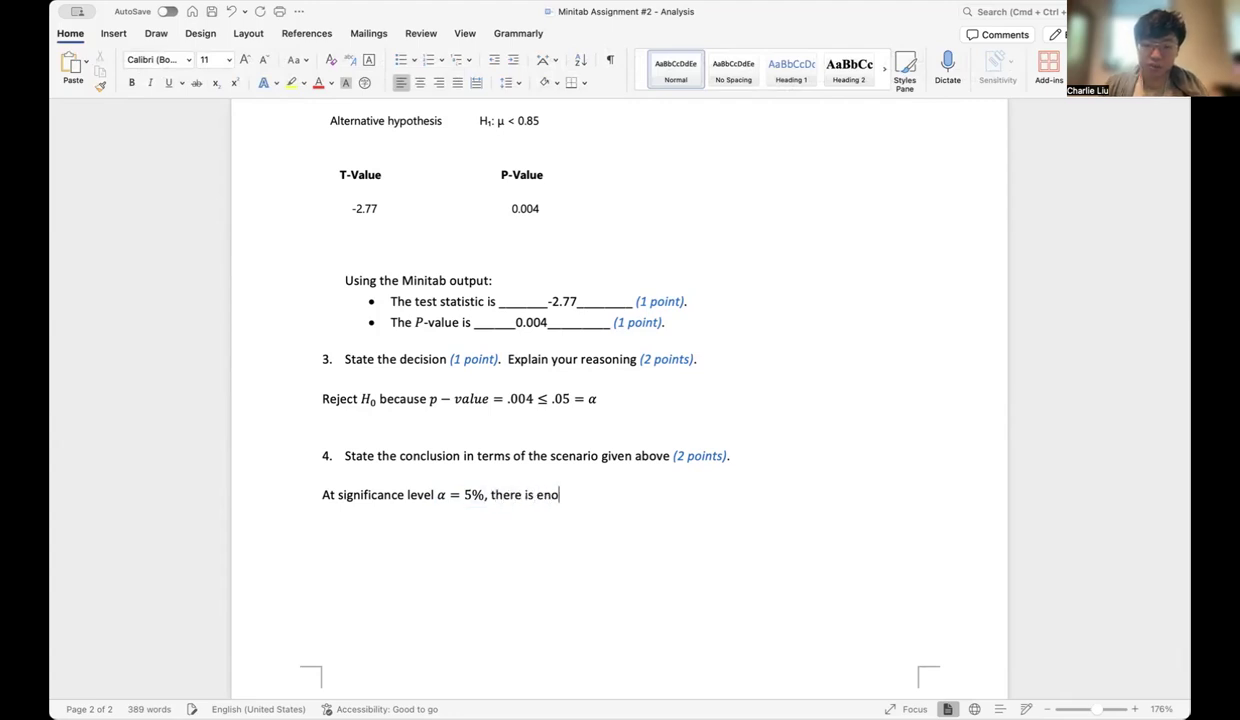
pyautogui.write('ugh evidene')
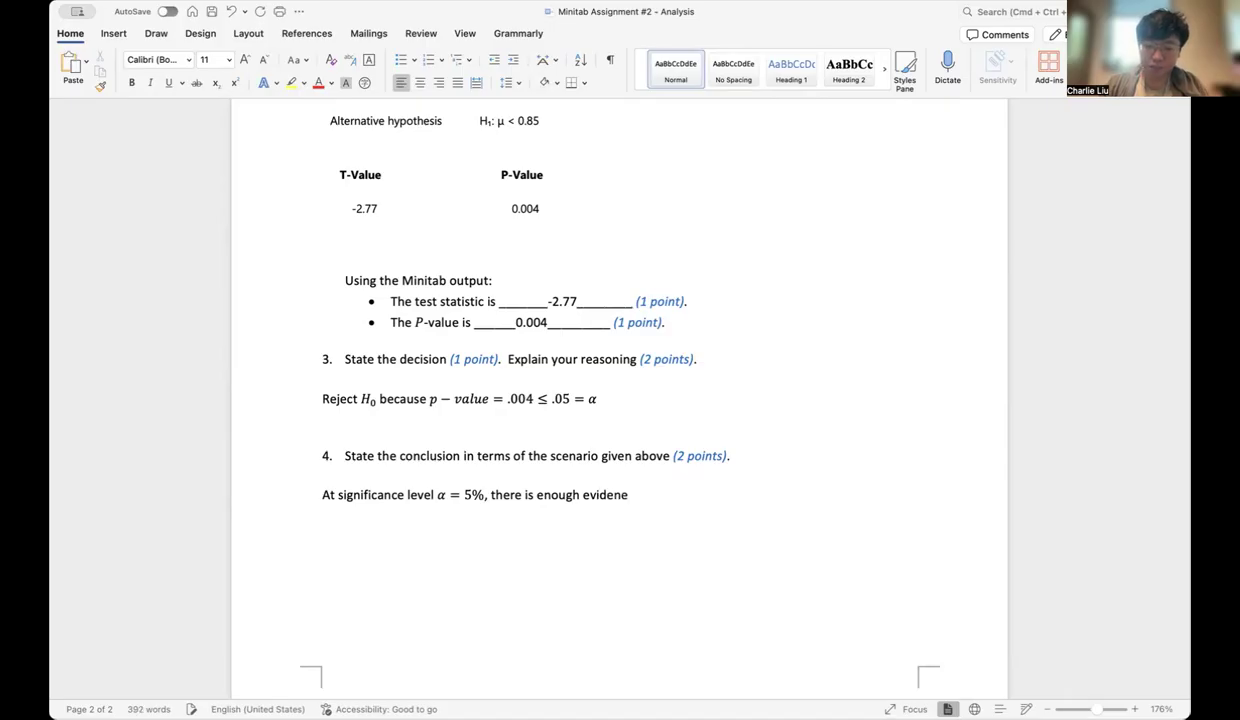
pyautogui.press('BackSpace')
pyautogui.write('ce')
pyautogui.write(' to conc')
pyautogui.write('lude taht')
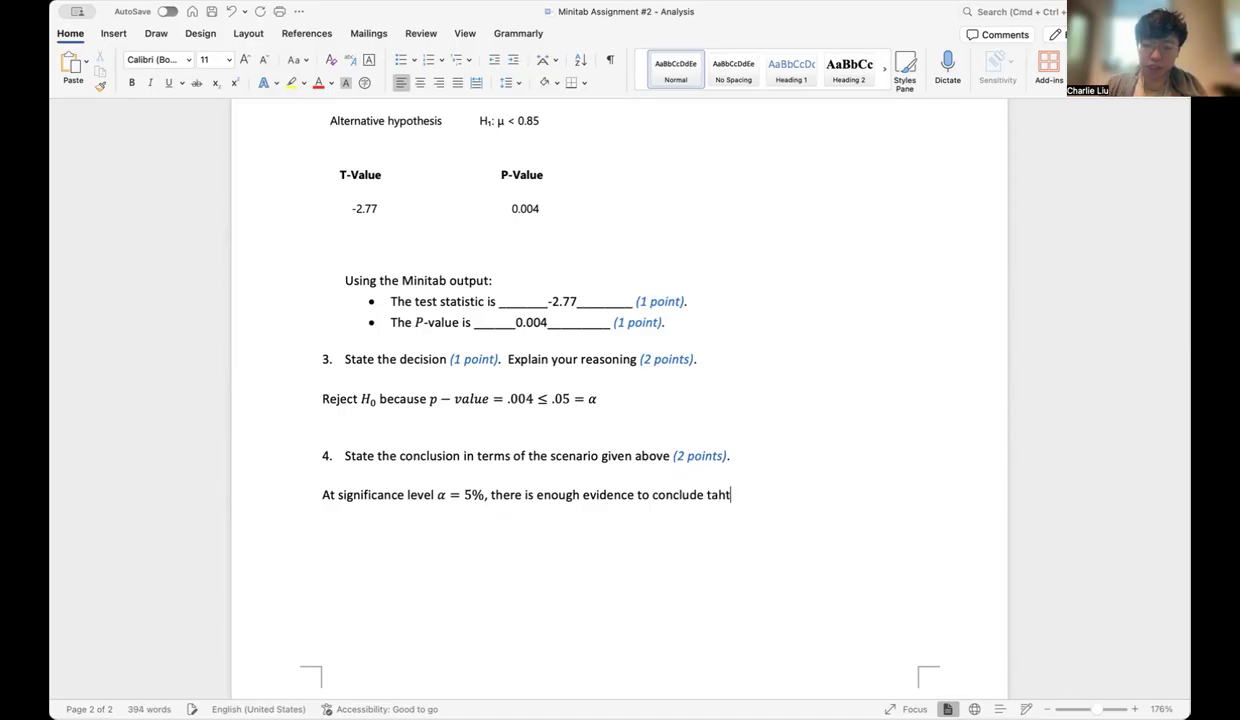
pyautogui.press('BackSpace')
pyautogui.press('BackSpace')
pyautogui.press('BackSpace')
pyautogui.press('BackSpace')
# Check the scenario wording on page 1 and continue the conclusion with "that the population mean weight"
pyautogui.scroll(10, 620, 400)
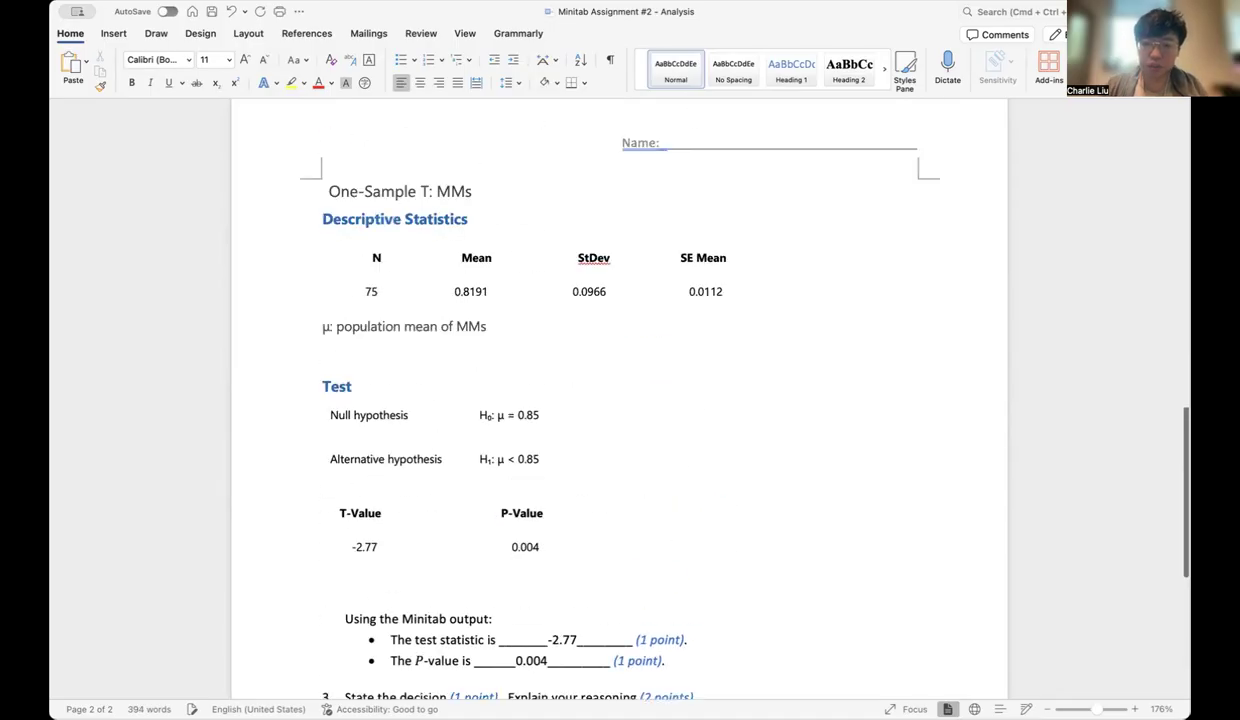
pyautogui.scroll(5, 620, 400)
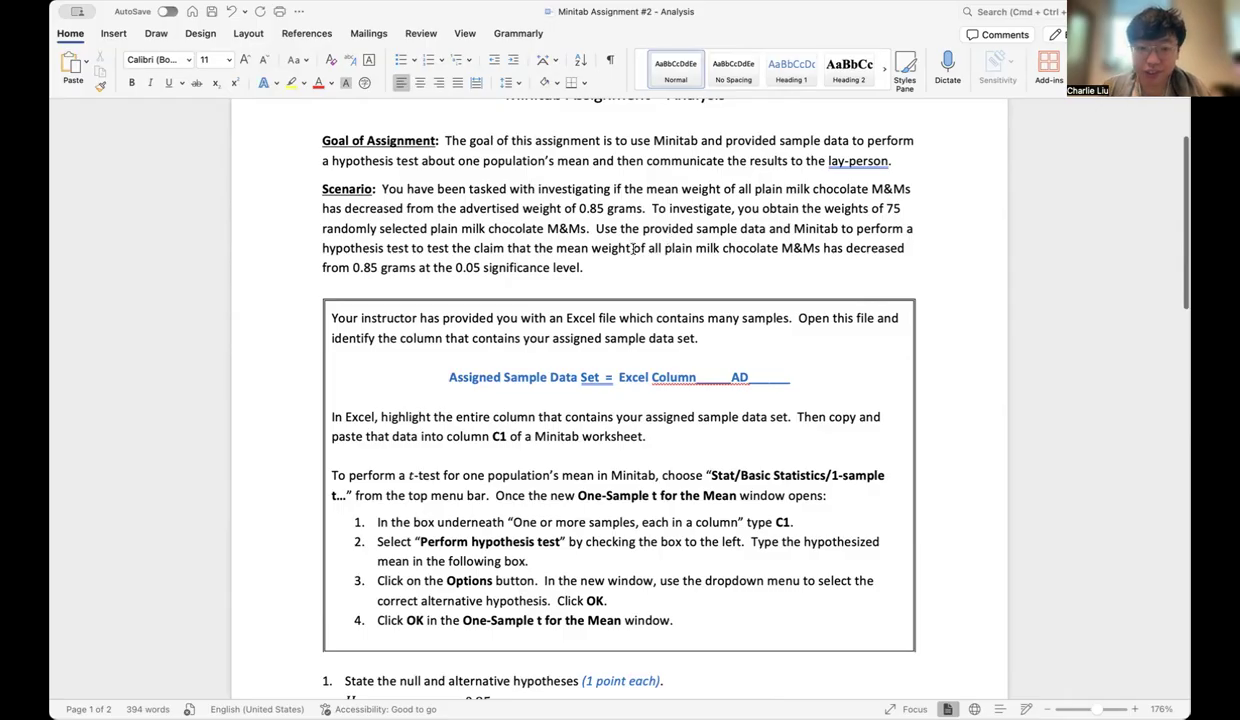
pyautogui.scroll(-15, 714, 283)
pyautogui.scroll(-5, 715, 284)
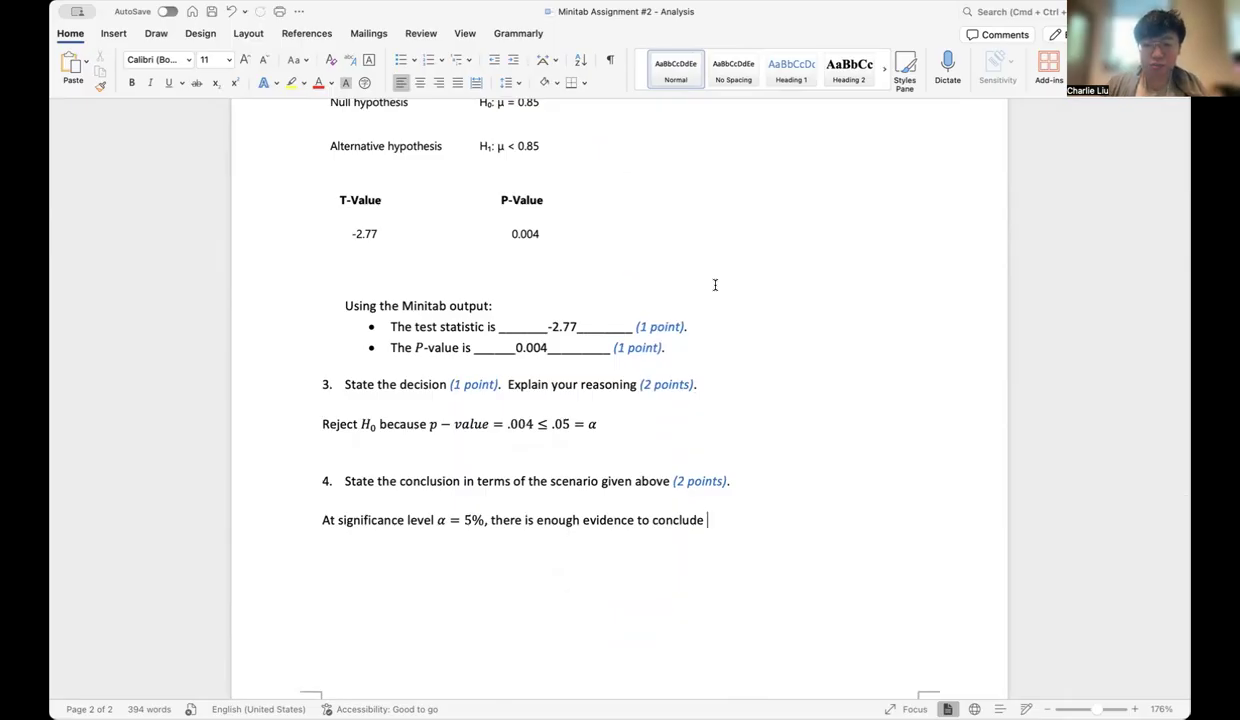
pyautogui.write('that the prop')
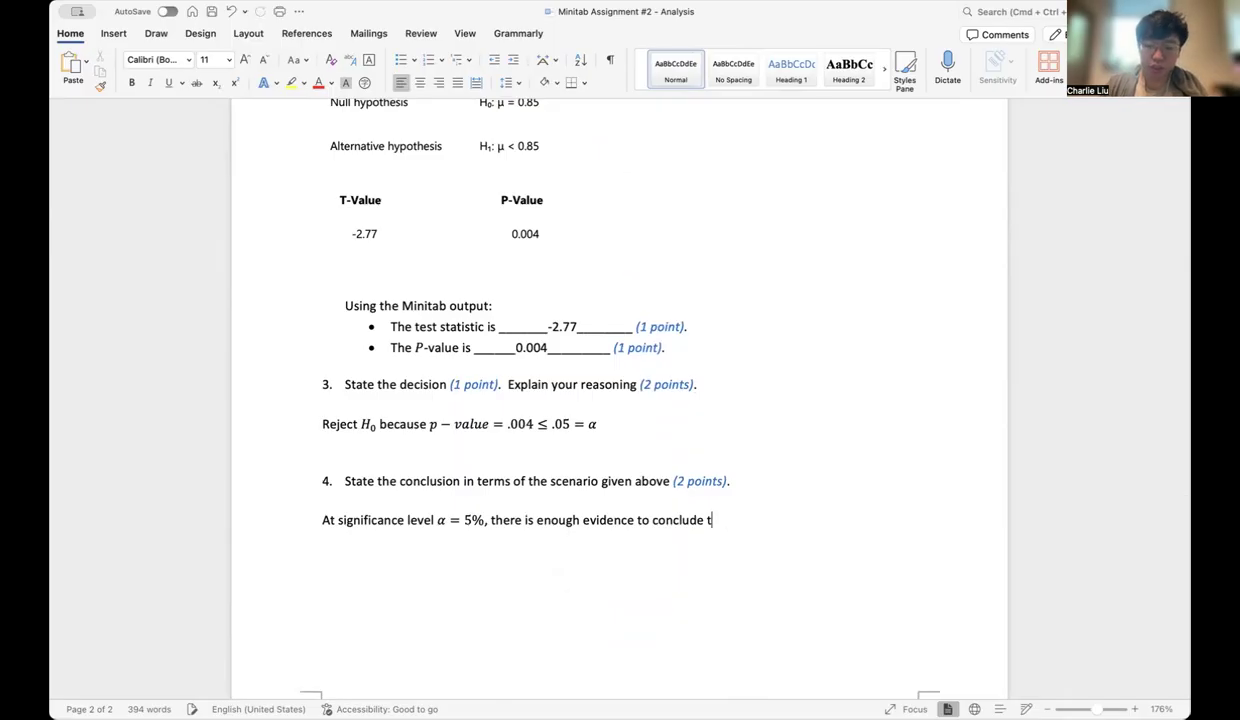
pyautogui.press('BackSpace')
pyautogui.press('BackSpace')
pyautogui.press('BackSpace')
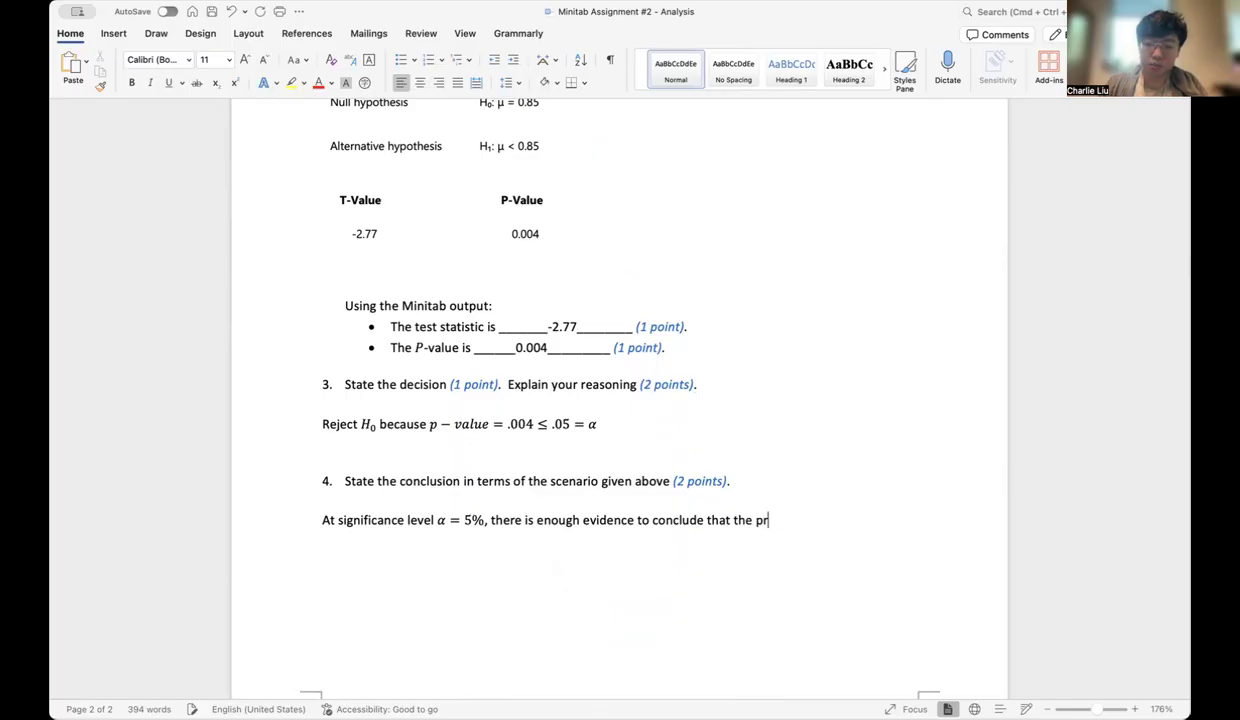
pyautogui.write('opulation pr')
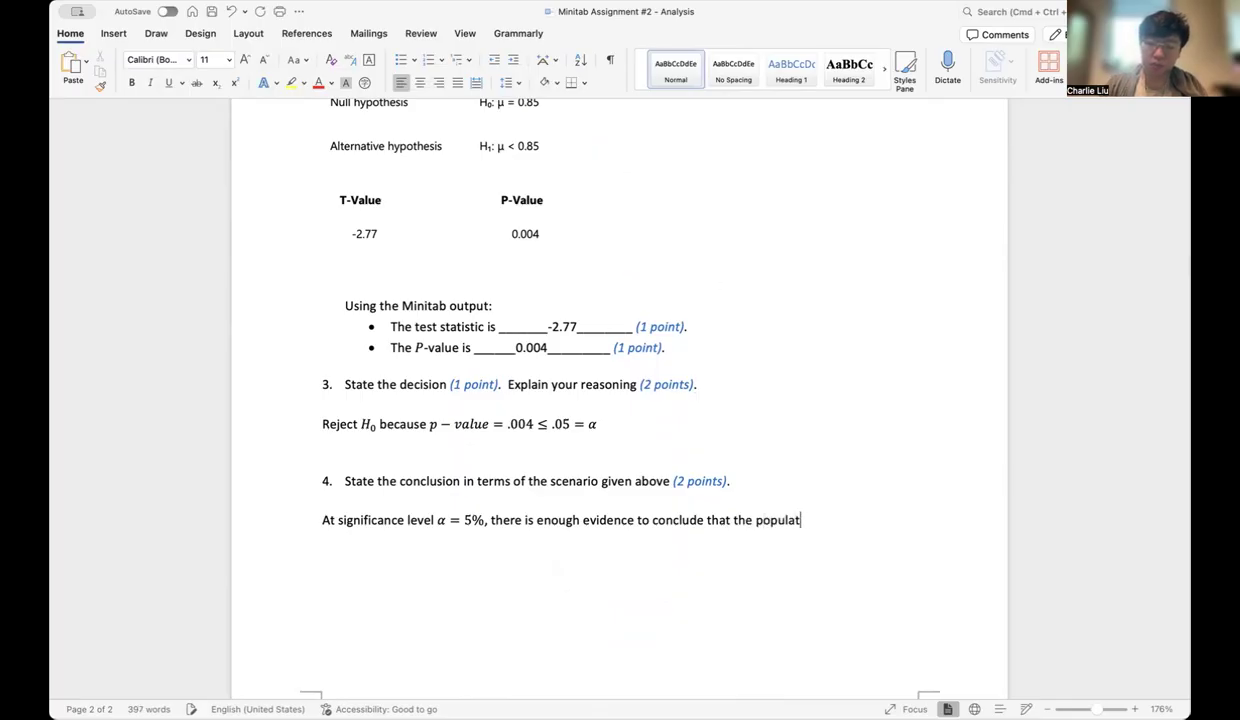
pyautogui.press('BackSpace')
pyautogui.press('BackSpace')
pyautogui.write('mean w')
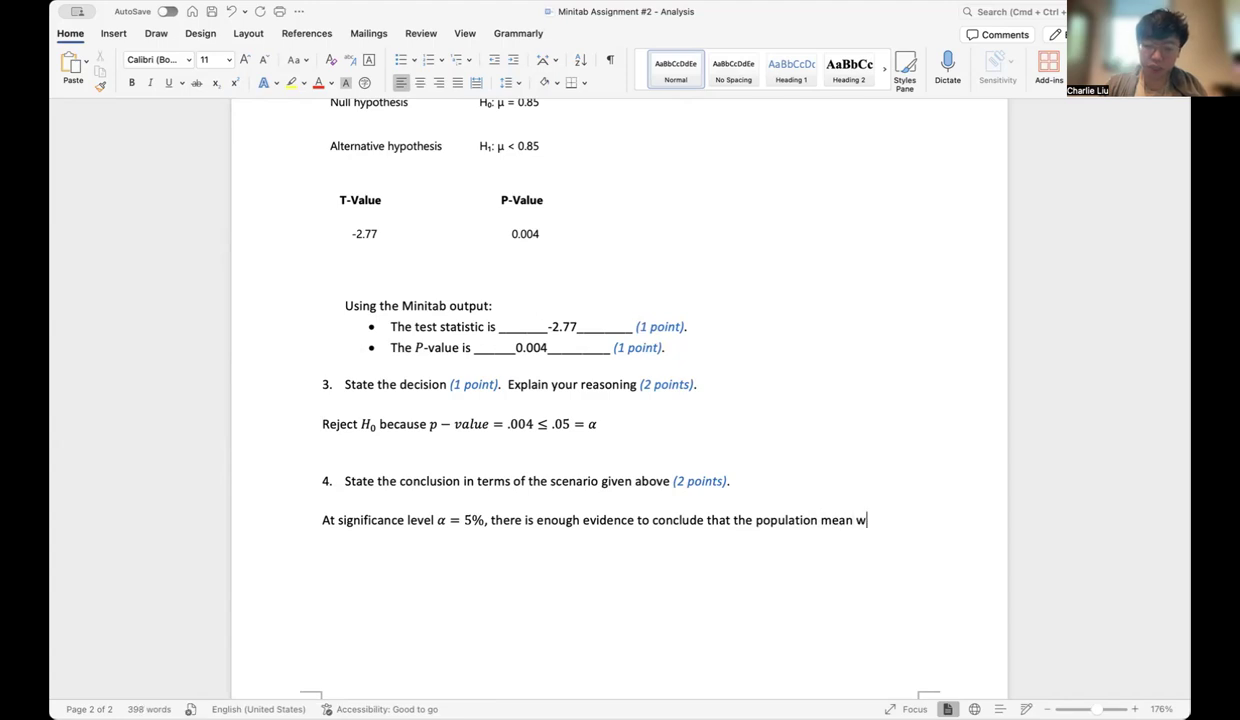
pyautogui.write('eight of all pla')
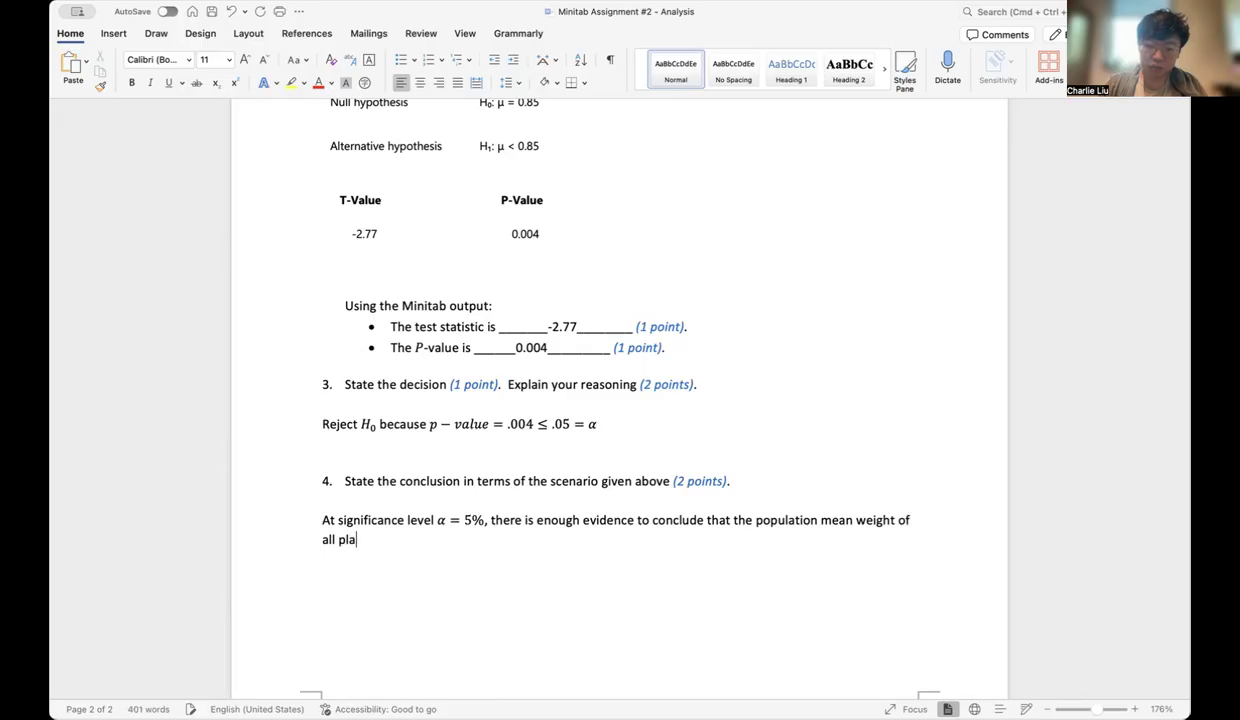
pyautogui.write('in milk choca')
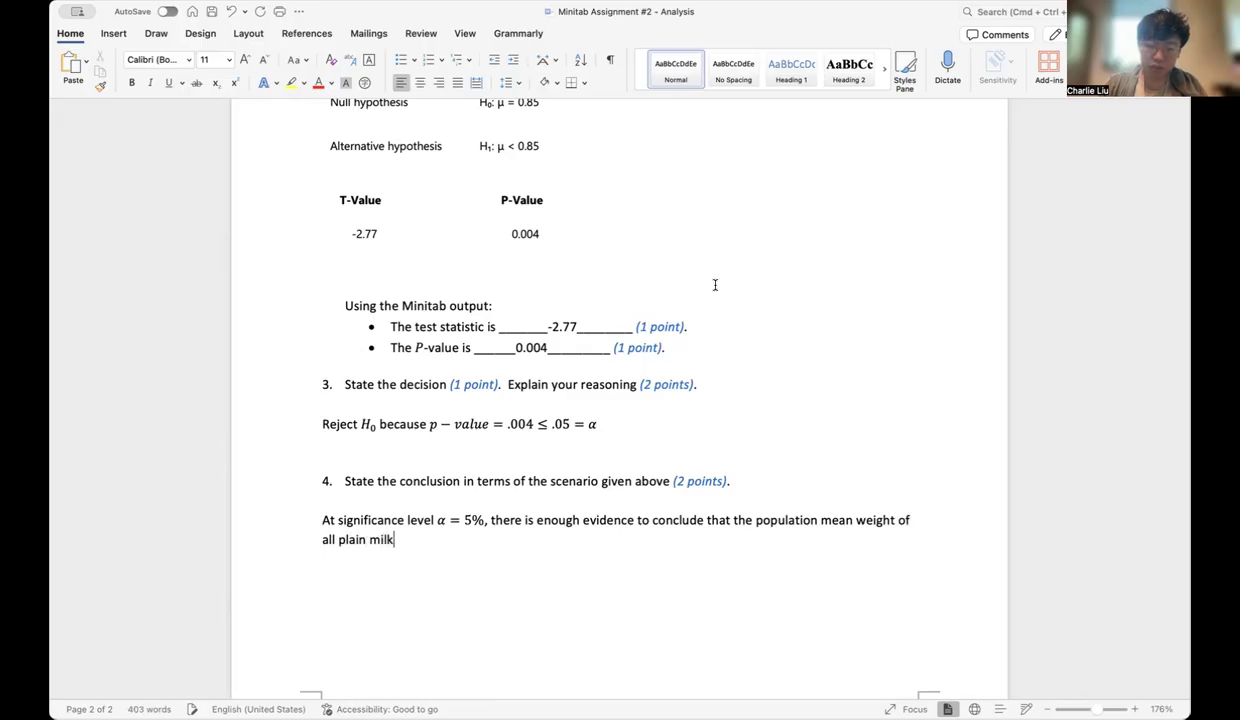
# Extend the conclusion with "of all plain milk chocolate M&M's", correcting the spelling of chocolate
pyautogui.press('BackSpace')
pyautogui.write('oate')
pyautogui.press('BackSpace')
pyautogui.press('BackSpace')
pyautogui.press('BackSpace')
pyautogui.write('late a')
pyautogui.press('BackSpace')
pyautogui.write('M')
pyautogui.write("&M's ")
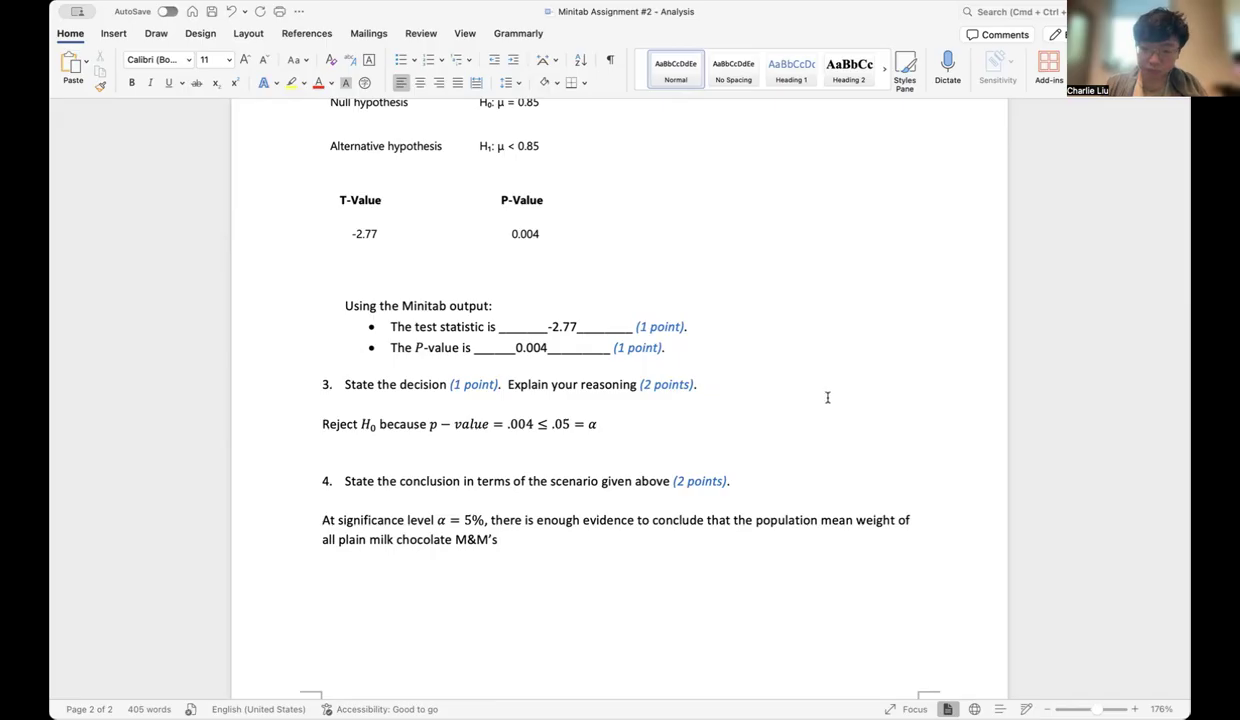
pyautogui.write('()')
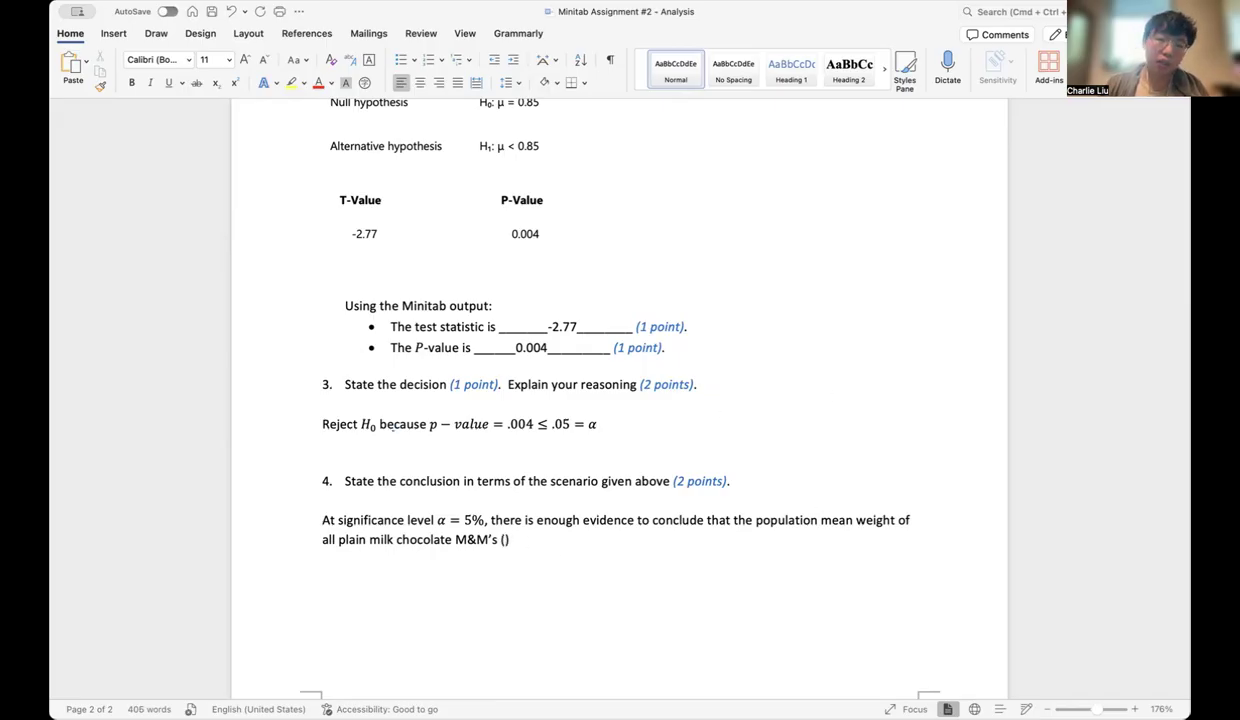
# Add parentheses after M&M's containing the symbol μ, inserted as an equation
pyautogui.click(113, 33)
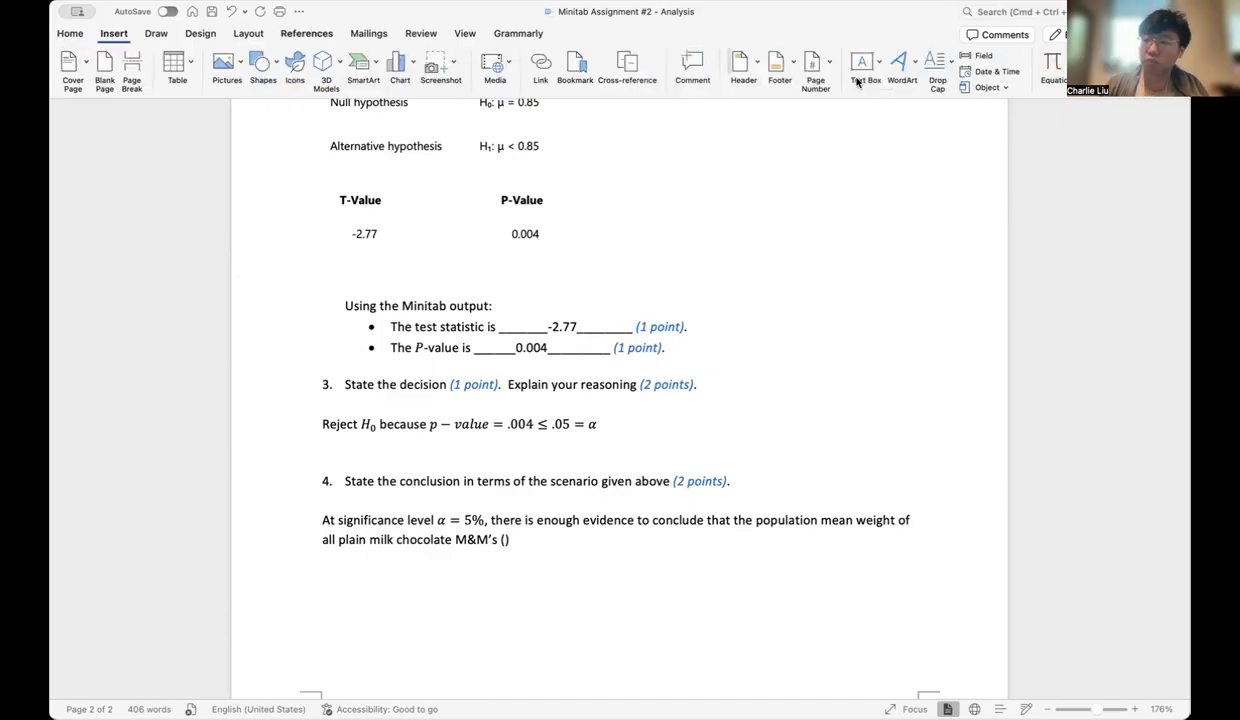
pyautogui.click(1048, 68)
pyautogui.write('\\mu')
pyautogui.press('Right')
pyautogui.press('Right')
# Finish the conclusion sentence with "has decreased from 0.85 g (the claimed value)."
pyautogui.write('has decreased from ')
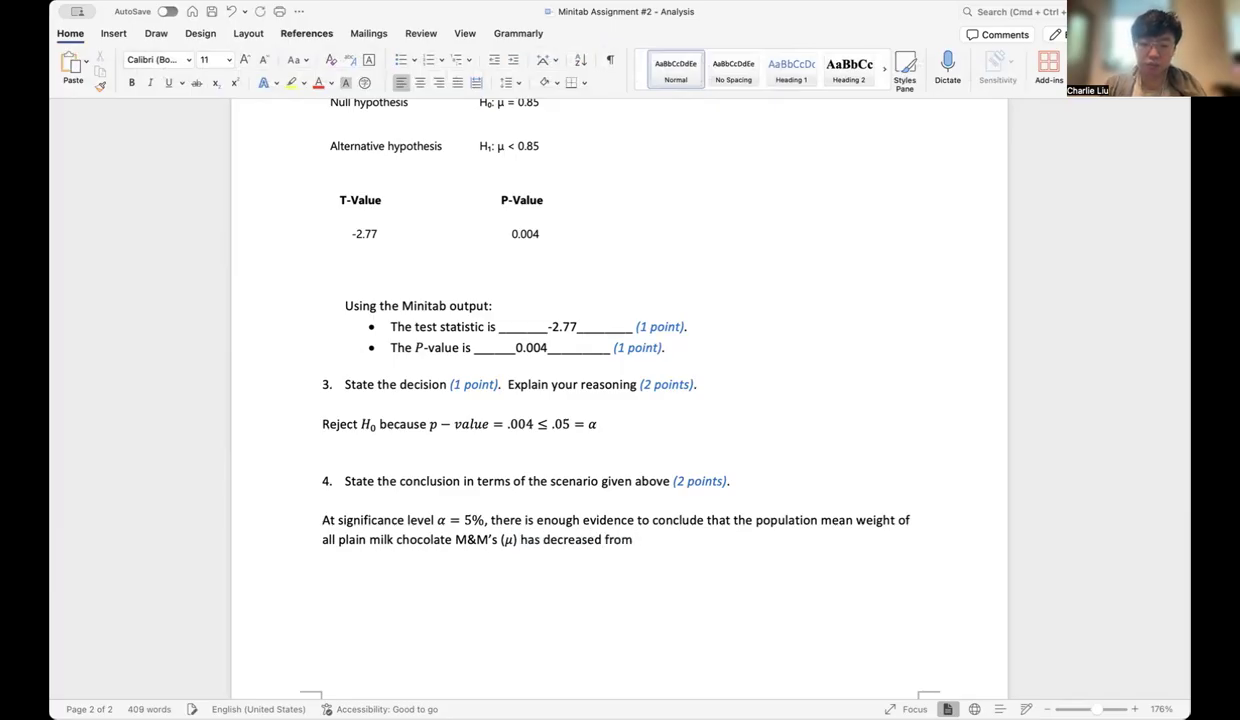
pyautogui.write('0.85')
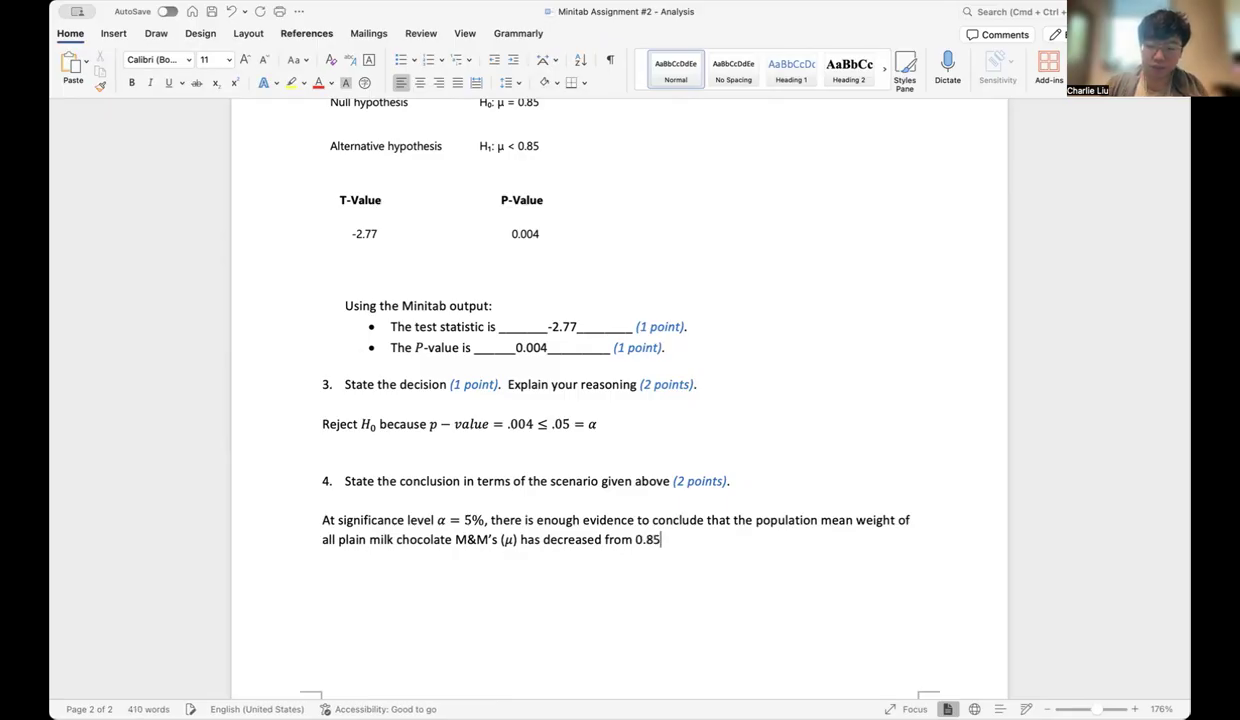
pyautogui.write(' g')
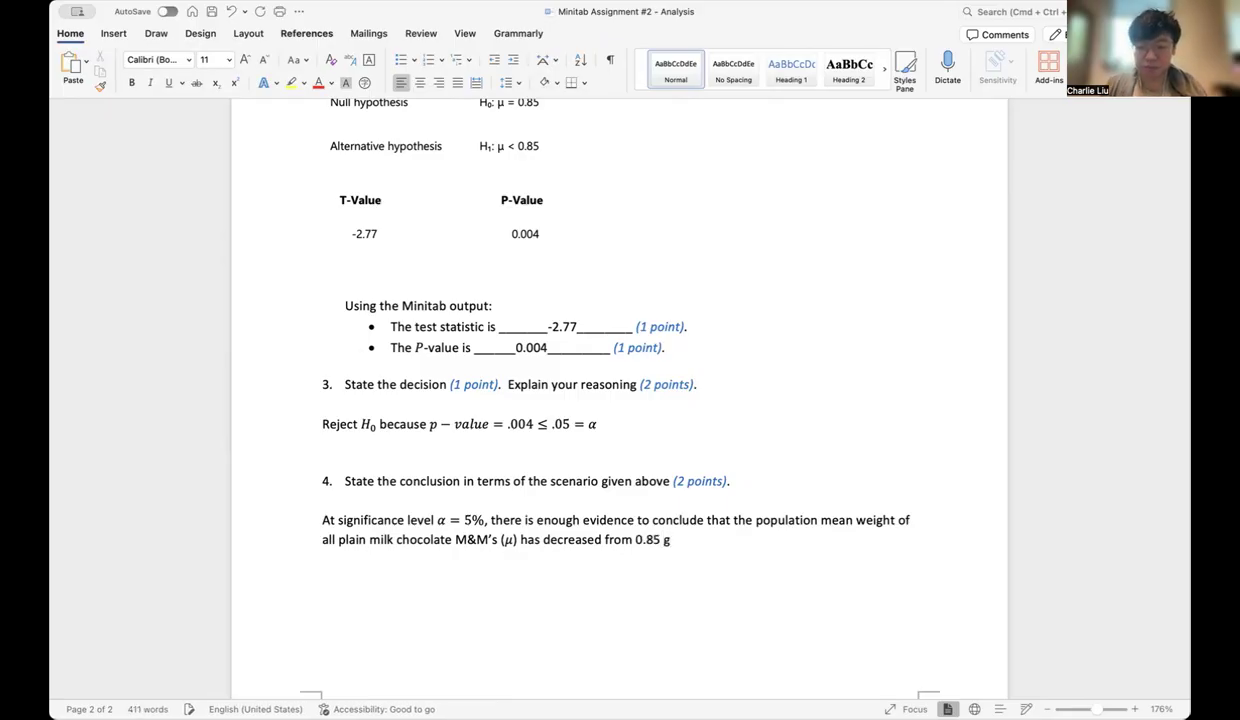
pyautogui.write(' (the claimed ')
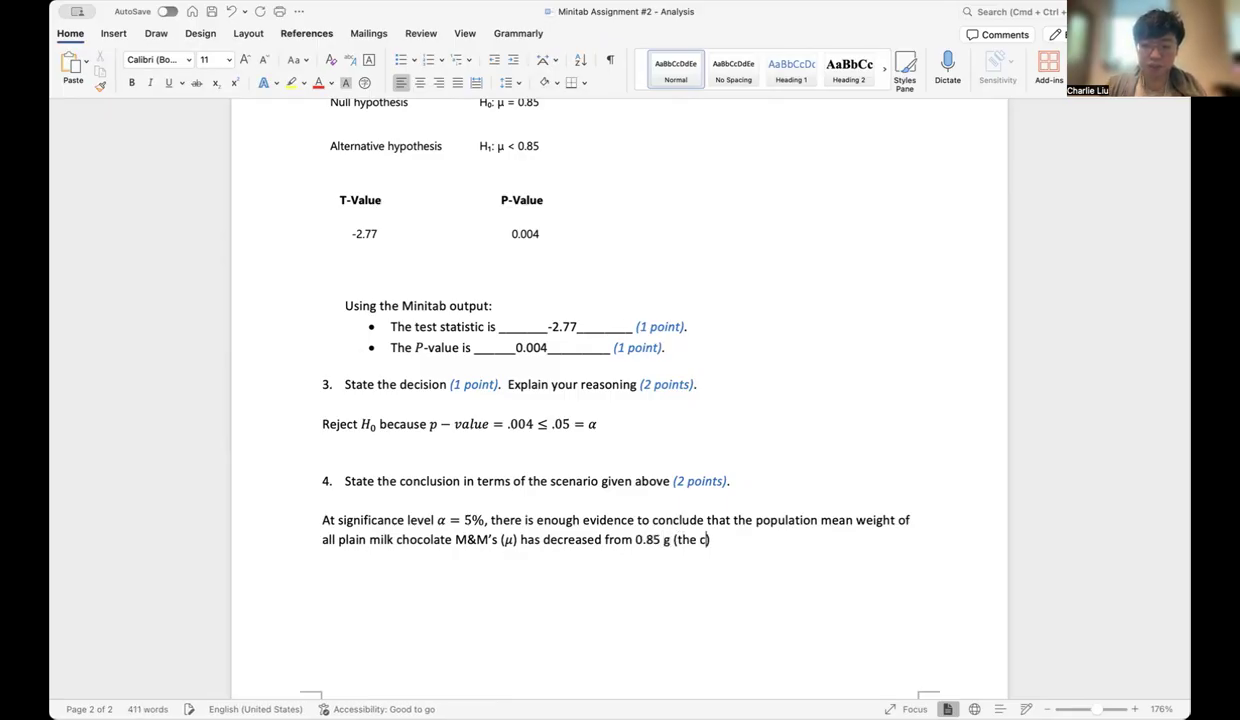
pyautogui.write('value')
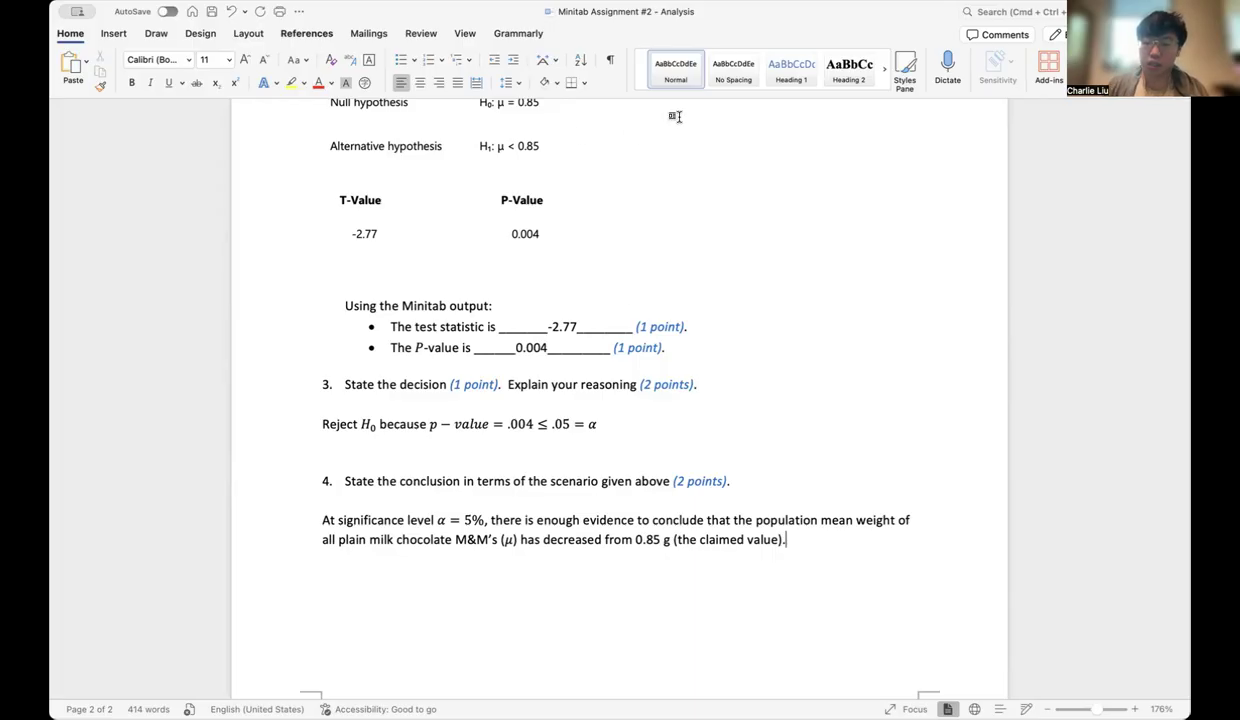
pyautogui.scroll(1, 602, 262)
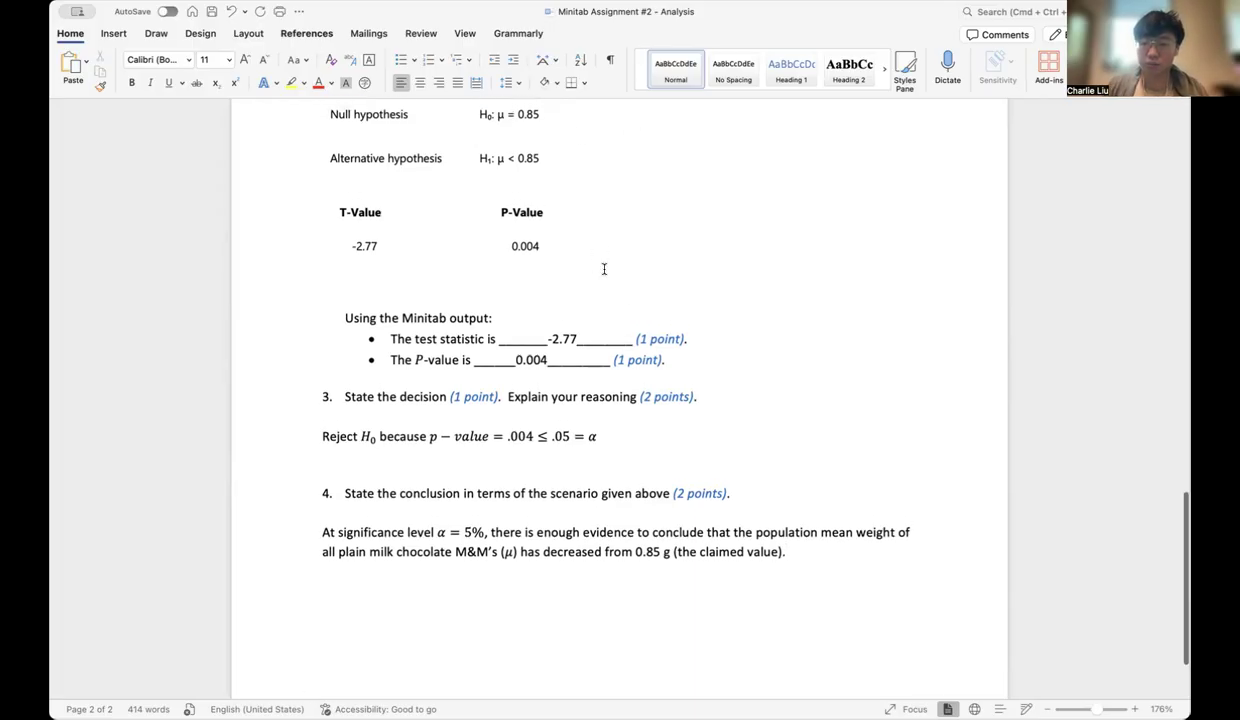